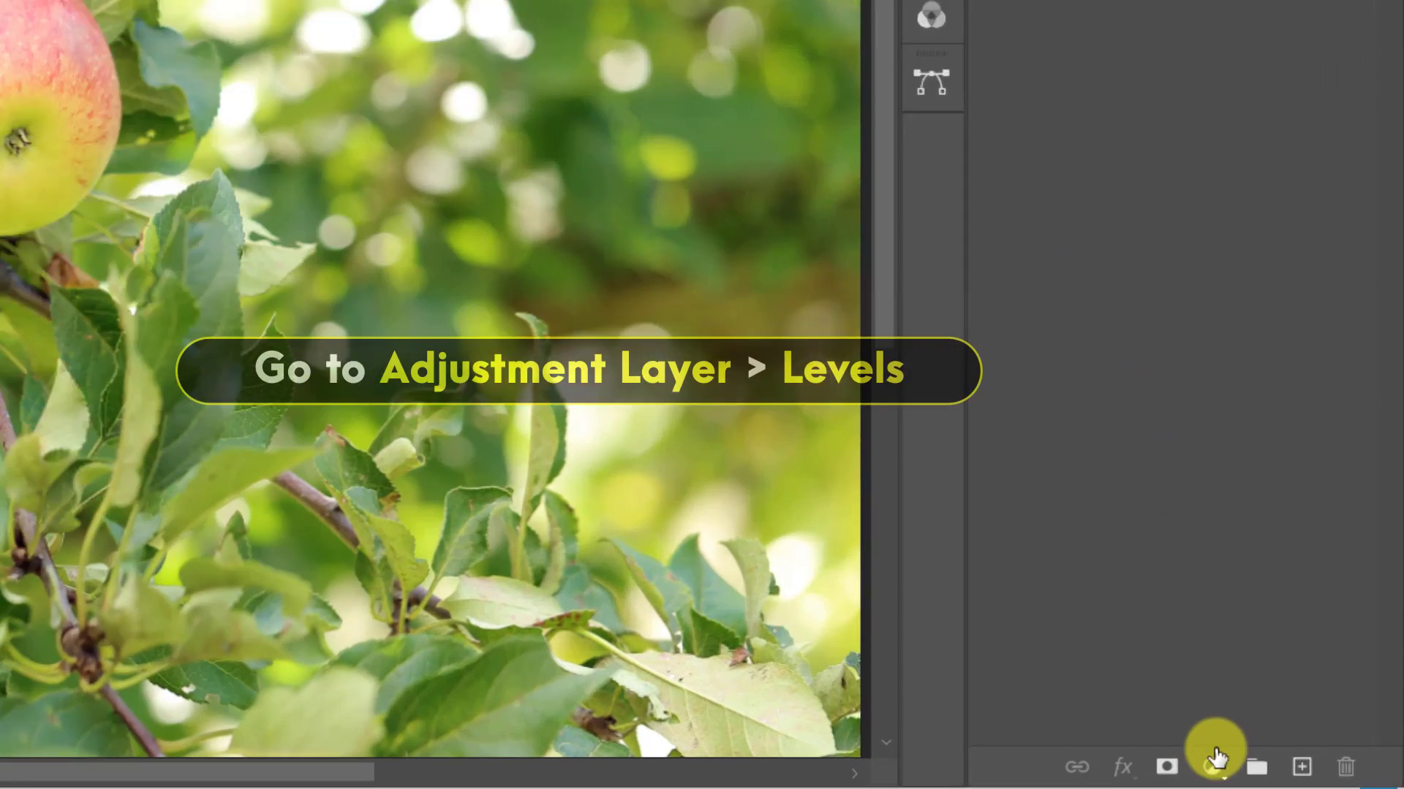
Add a Levels adjustment layer with black input 142 to darken the apple-tree photo's shadows.
{"action": "left_click", "coordinate": [1216, 760]}
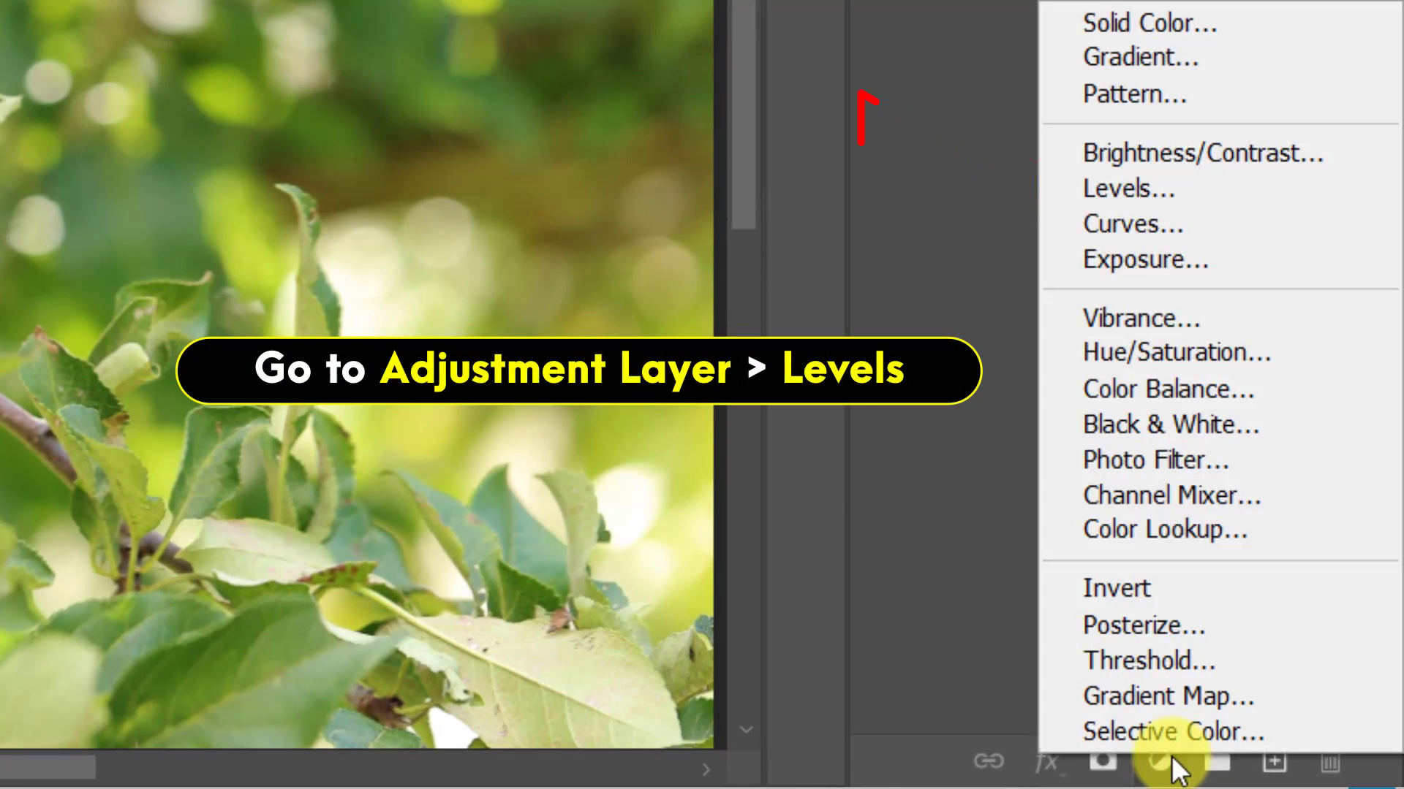
{"action": "left_click", "coordinate": [1341, 193]}
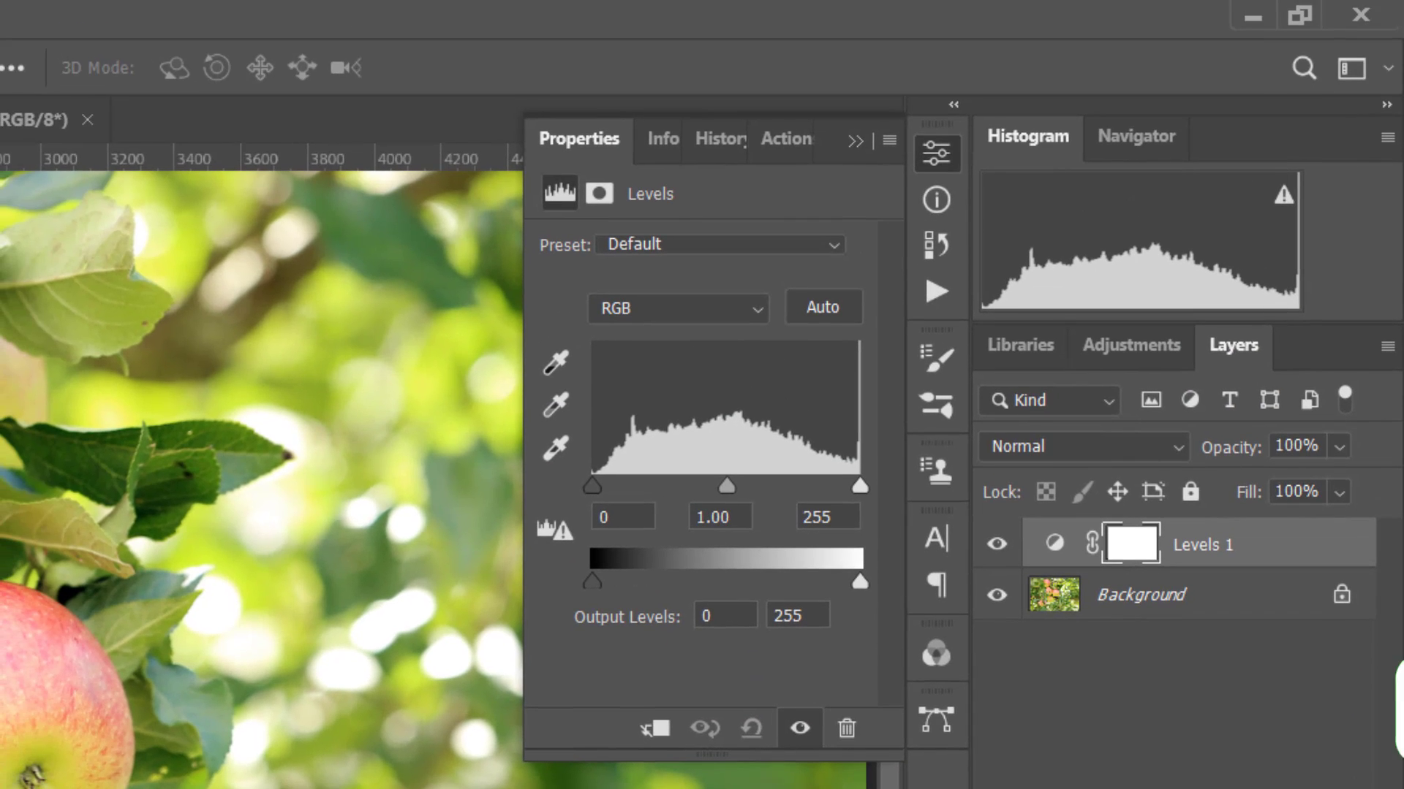
{"action": "left_click_drag", "start_coordinate": [592, 487], "coordinate": [741, 485]}
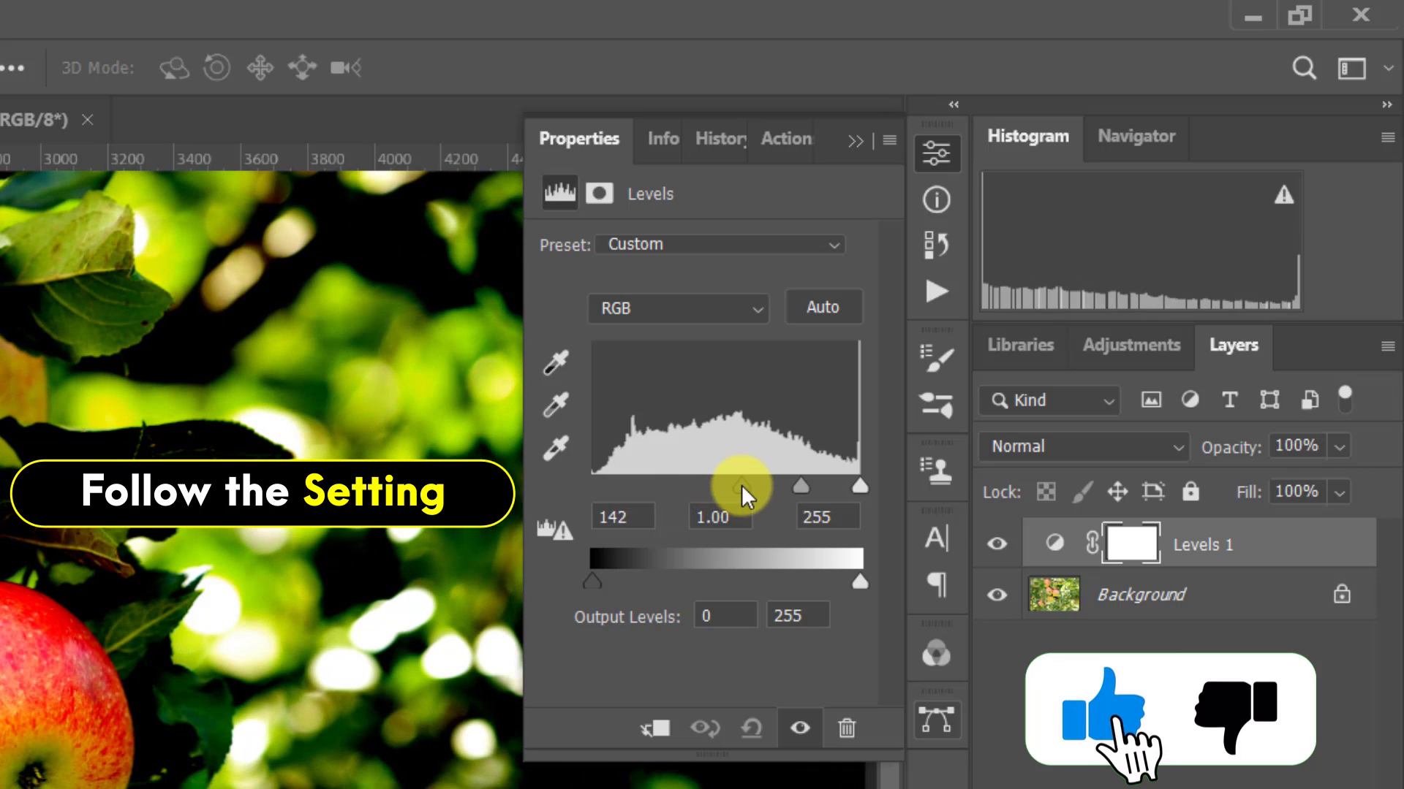
{"action": "left_click", "coordinate": [852, 141]}
{"action": "left_click", "coordinate": [1301, 334]}
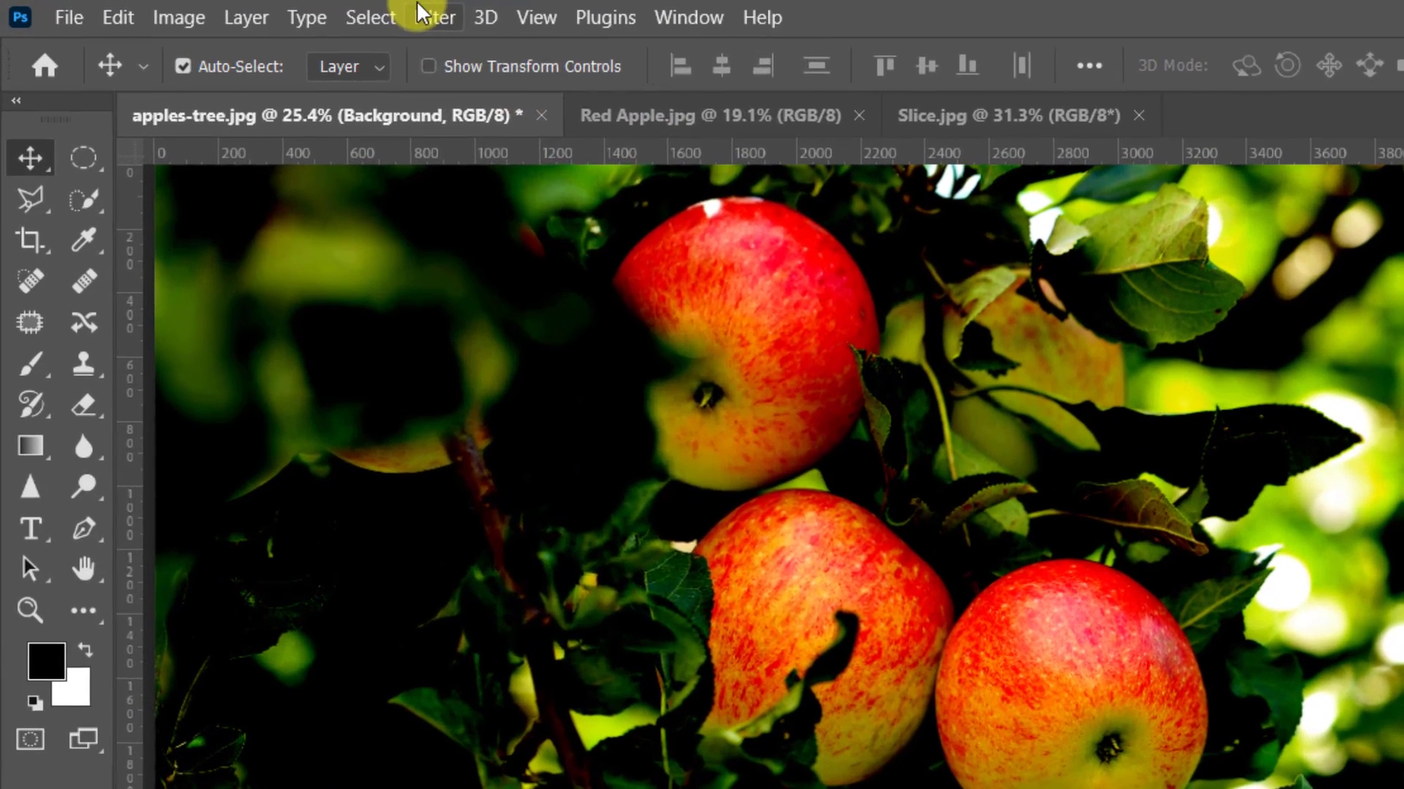
Apply a 36-pixel Gaussian Blur to the apple-tree background, then bring up Red Apple.jpg.
{"action": "left_click", "coordinate": [251, 9]}
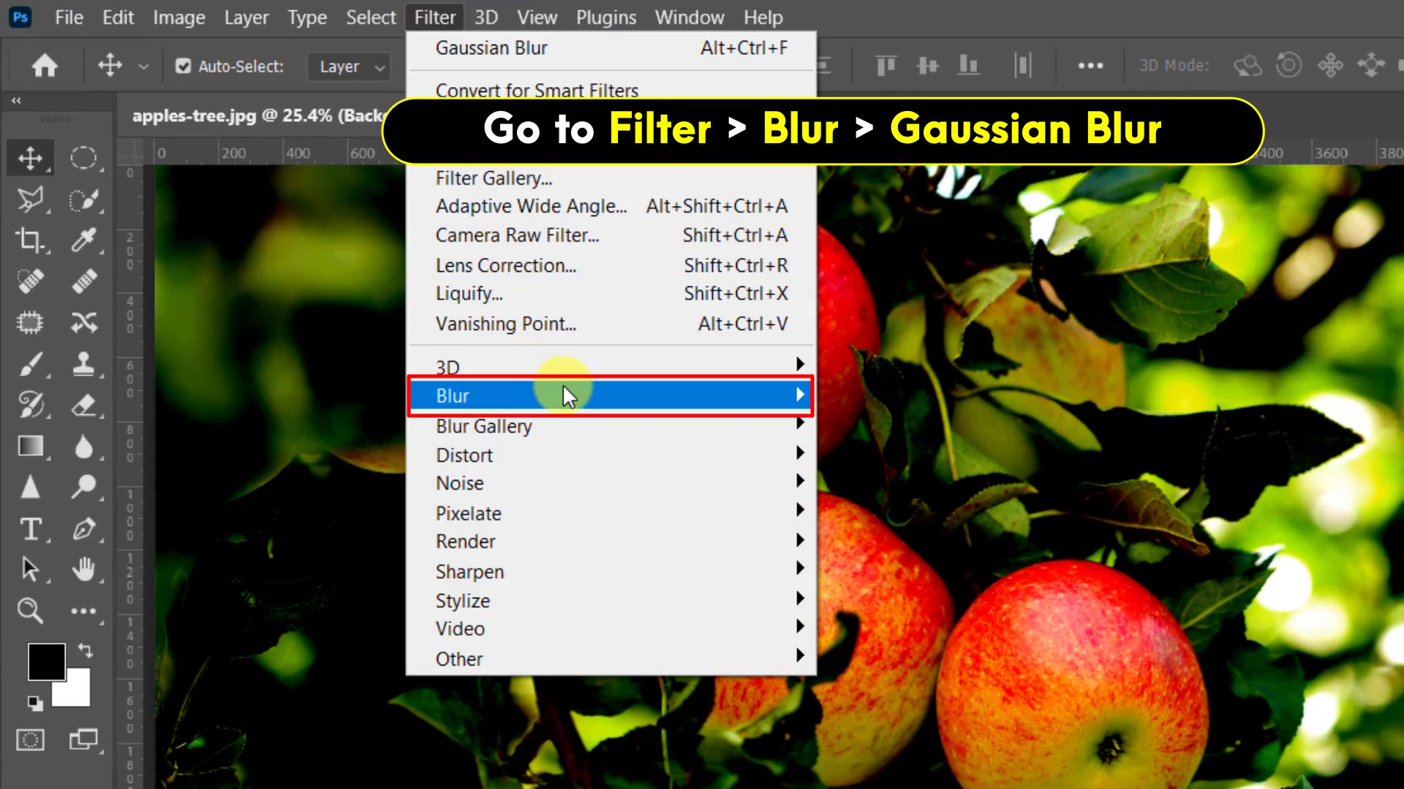
{"action": "mouse_move", "coordinate": [609, 397]}
{"action": "left_click", "coordinate": [957, 516]}
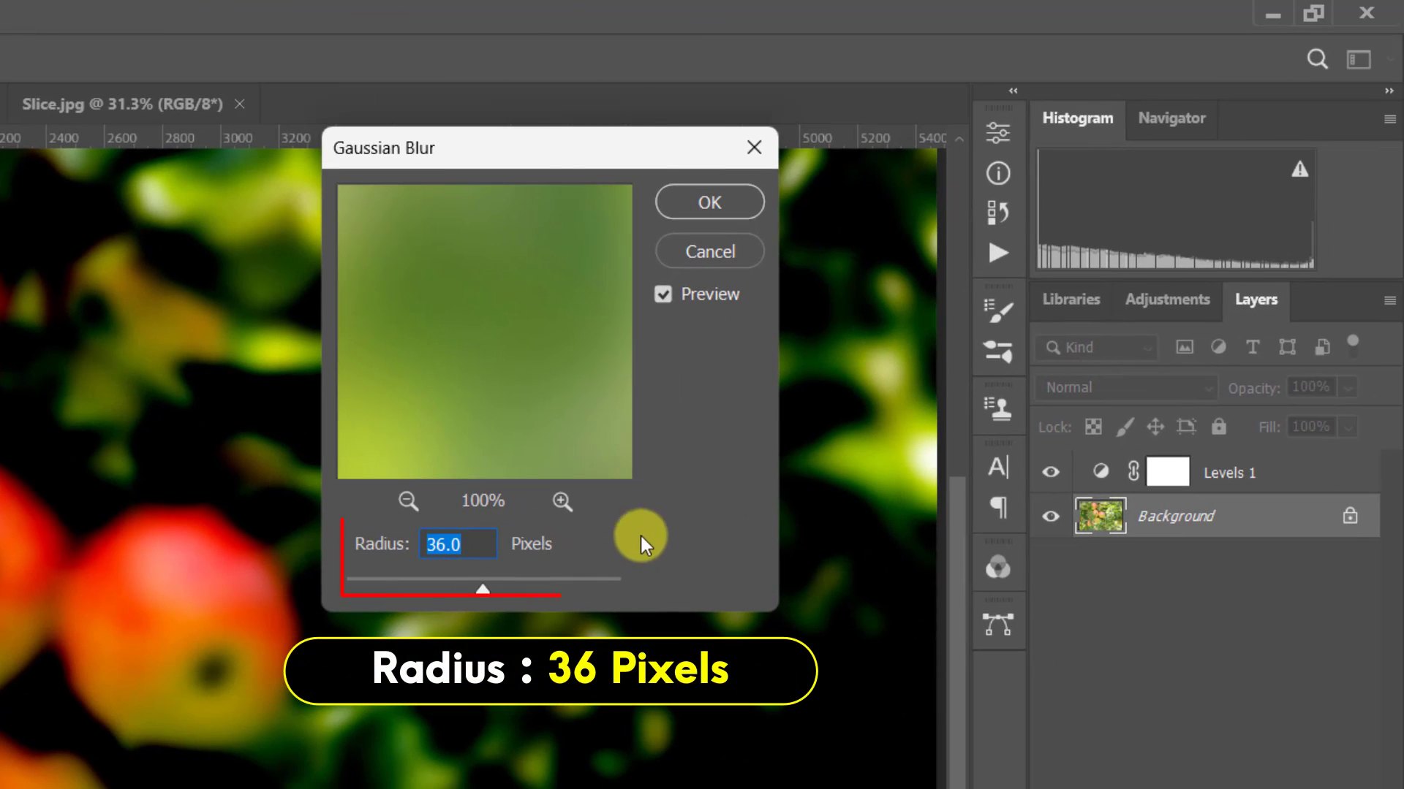
{"action": "left_click", "coordinate": [738, 207]}
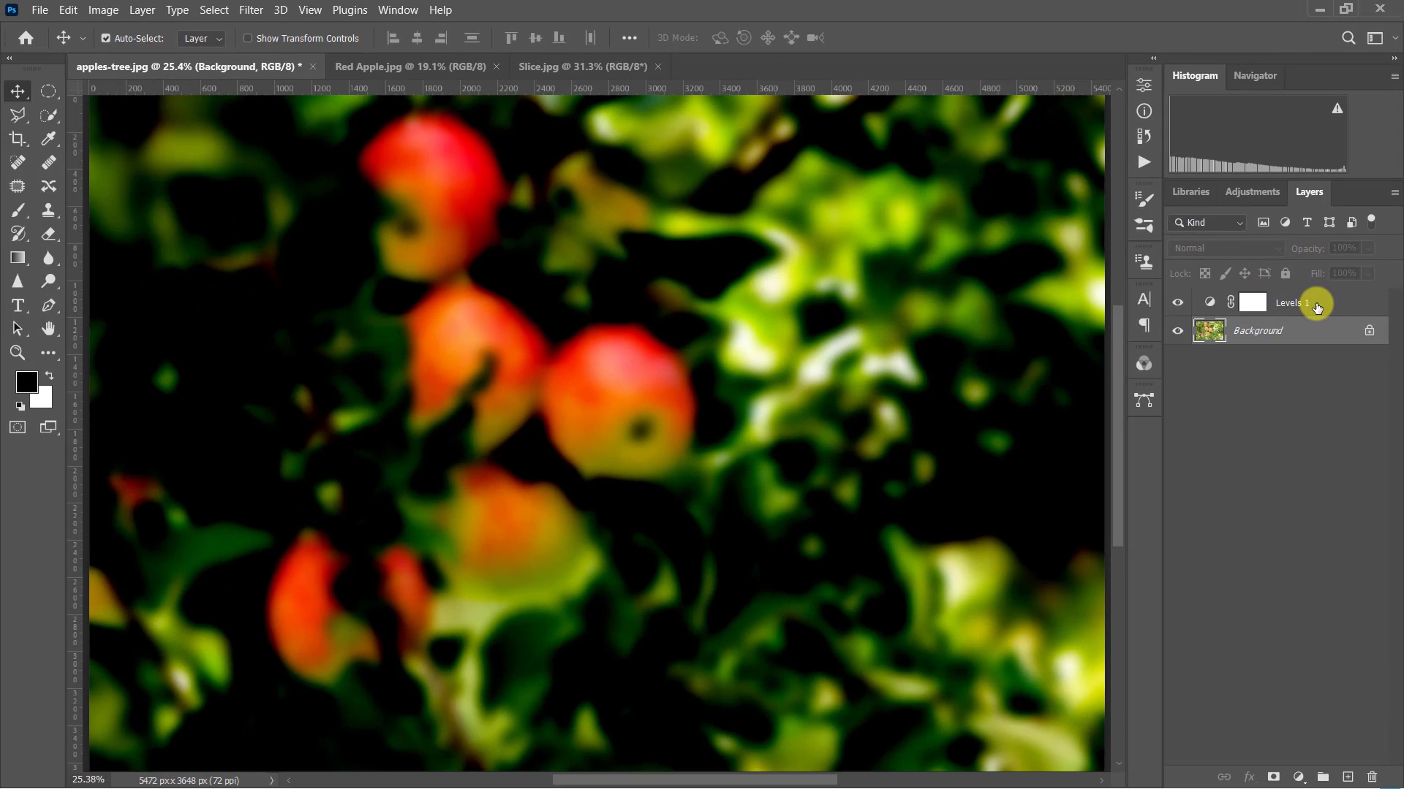
{"action": "left_click", "coordinate": [1317, 310]}
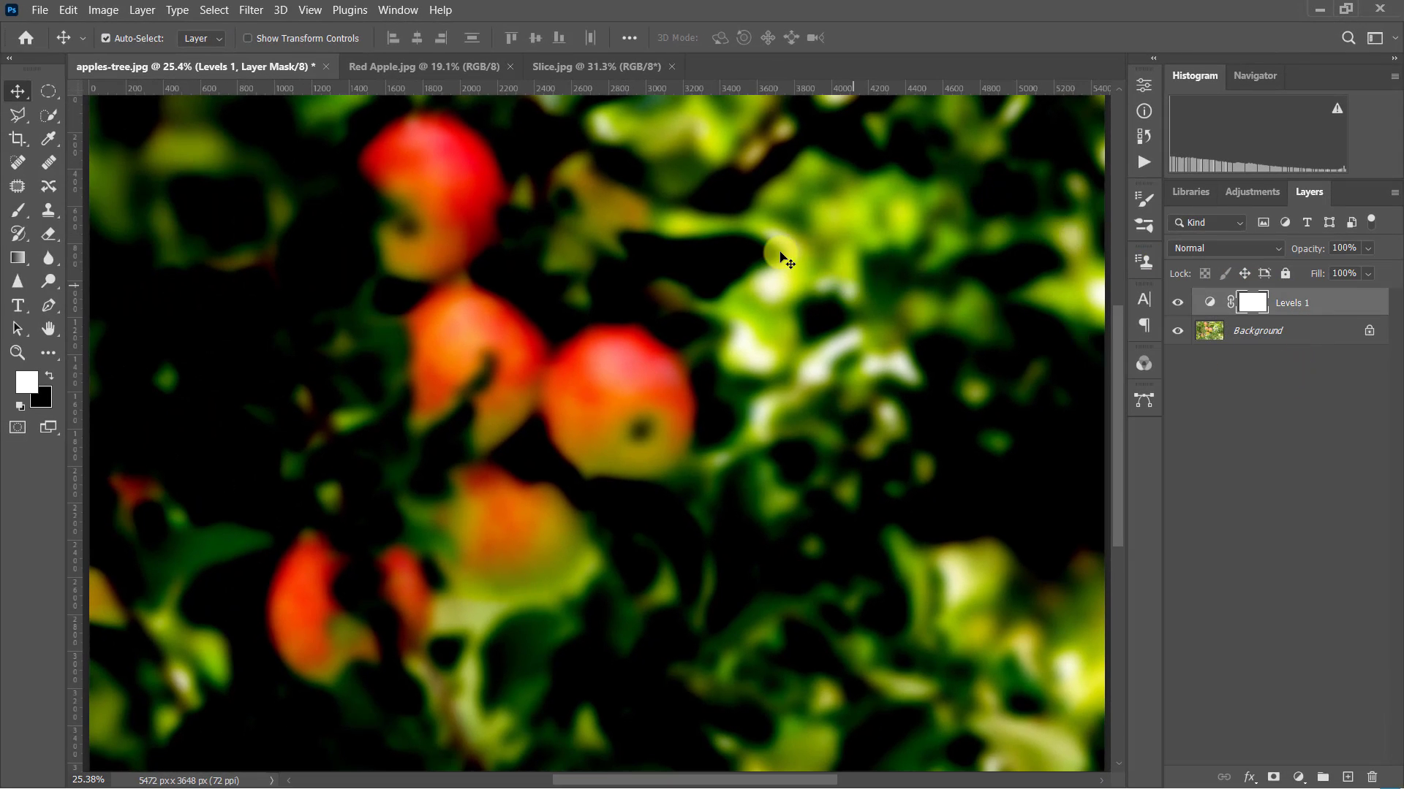
{"action": "left_click", "coordinate": [459, 81]}
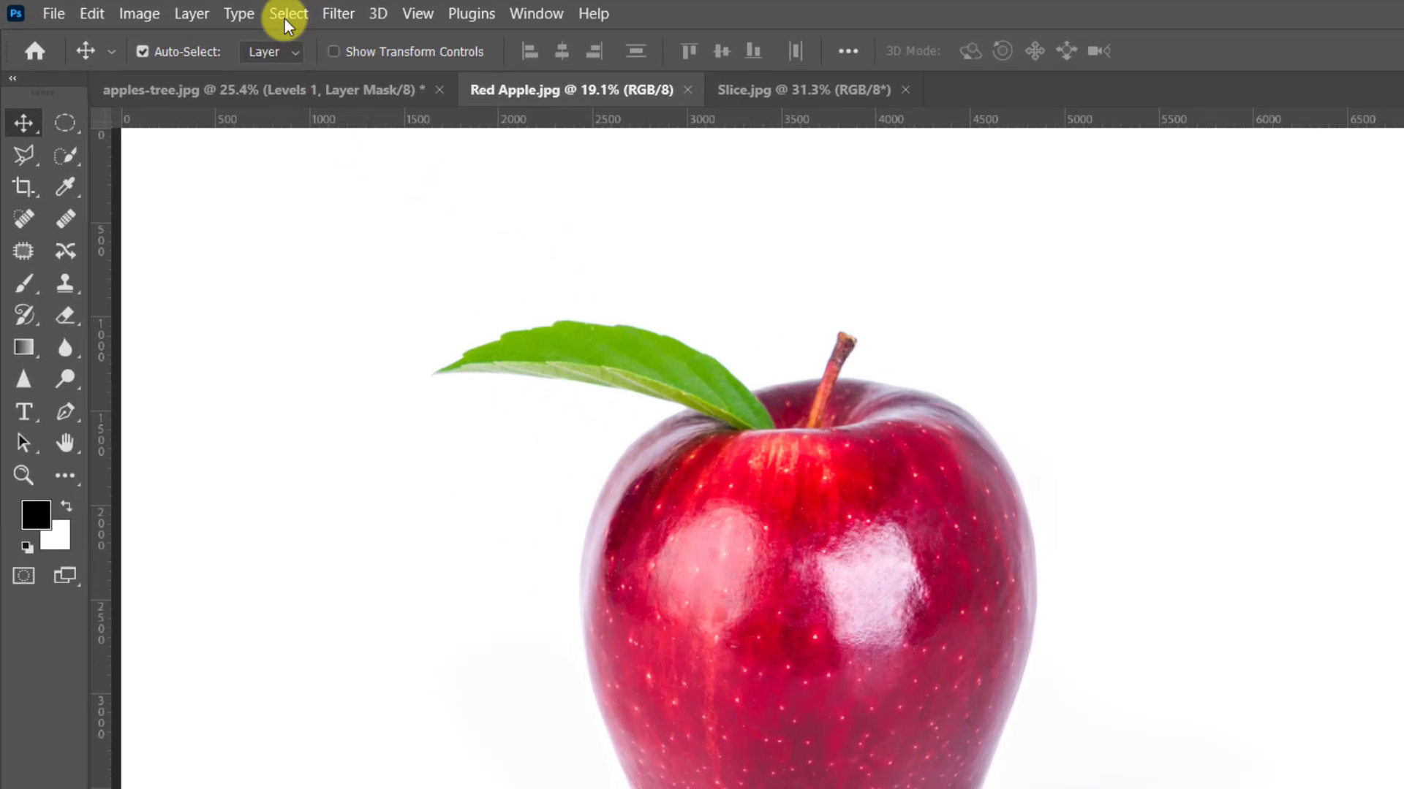
Select the red apple with Select Subject and switch to the Quick Selection tool.
{"action": "left_click", "coordinate": [215, 10]}
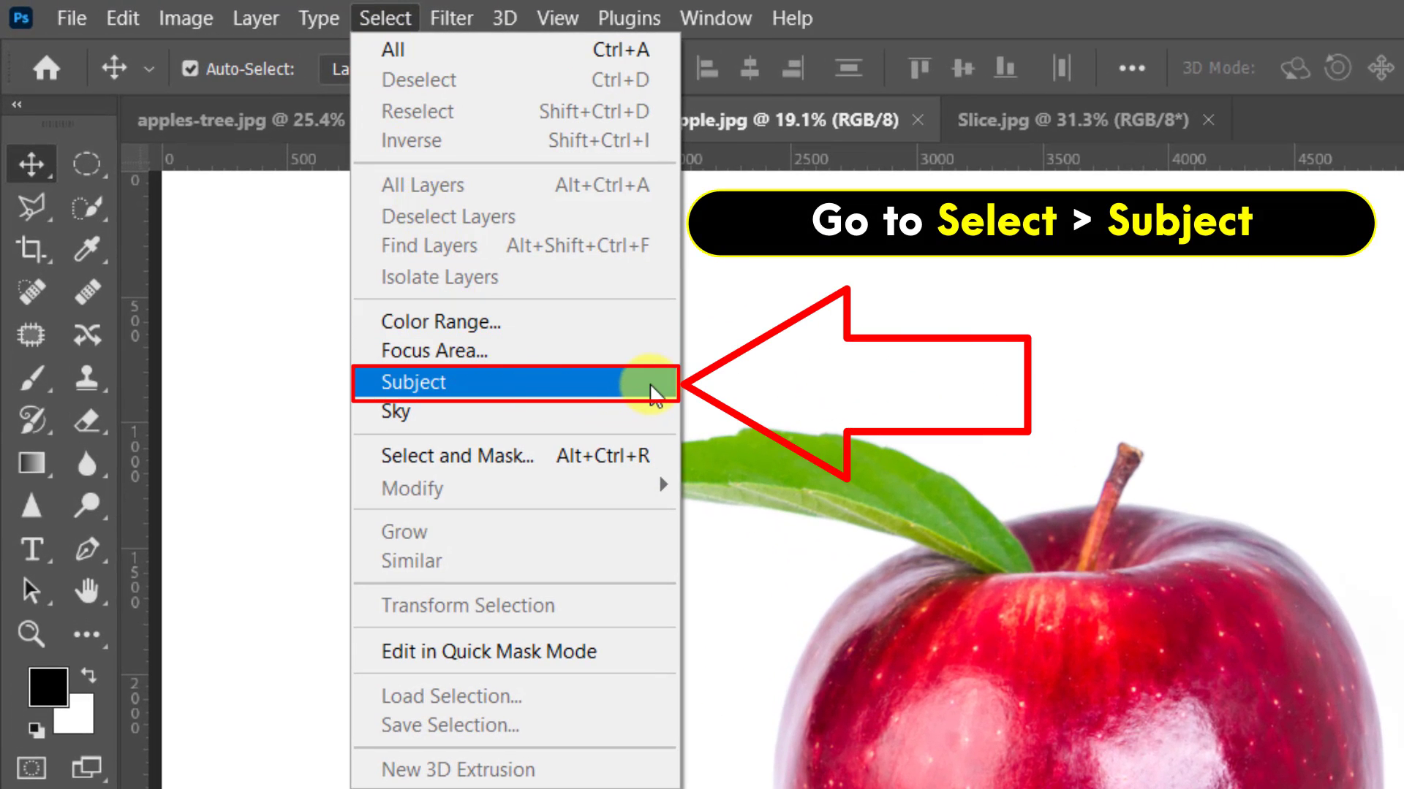
{"action": "left_click", "coordinate": [653, 395]}
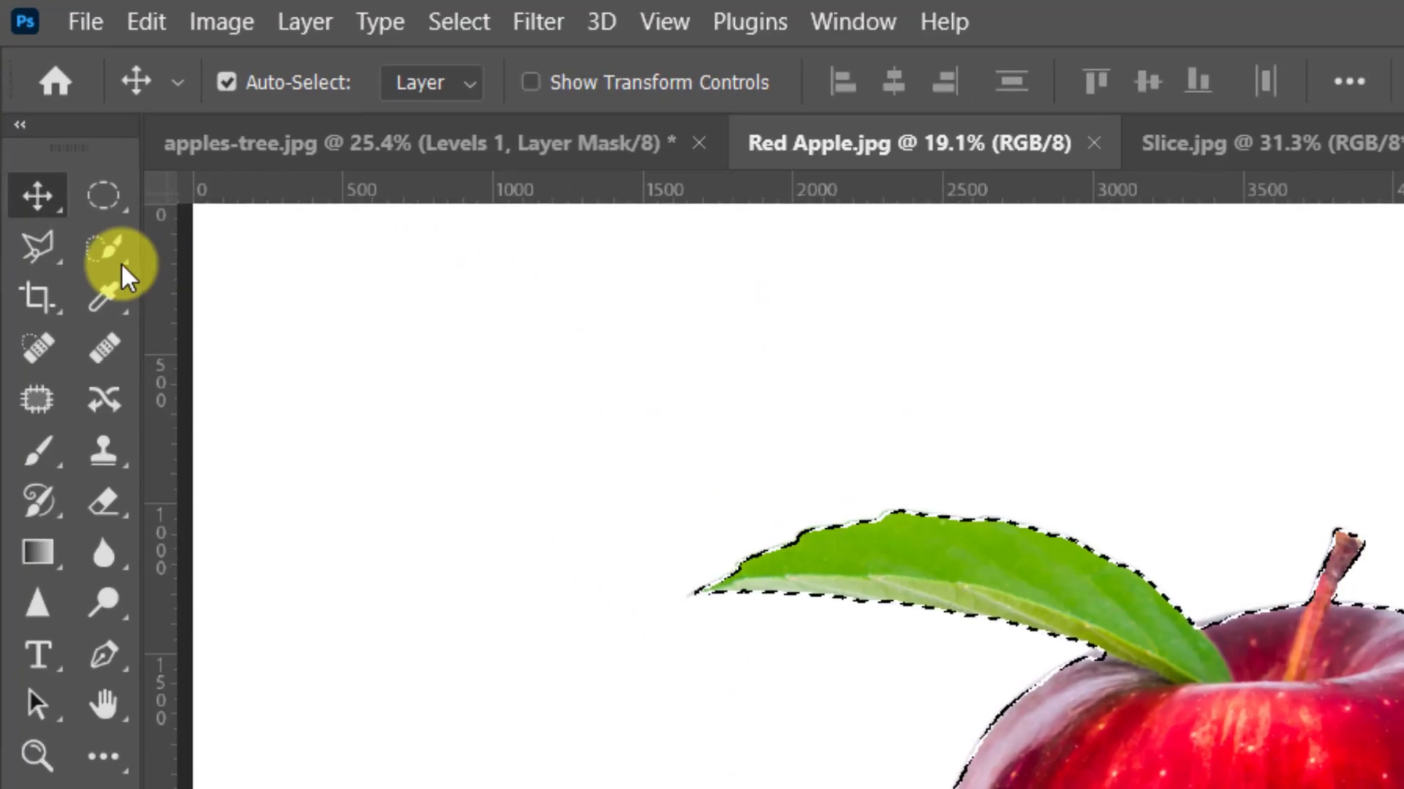
{"action": "left_click", "coordinate": [48, 115]}
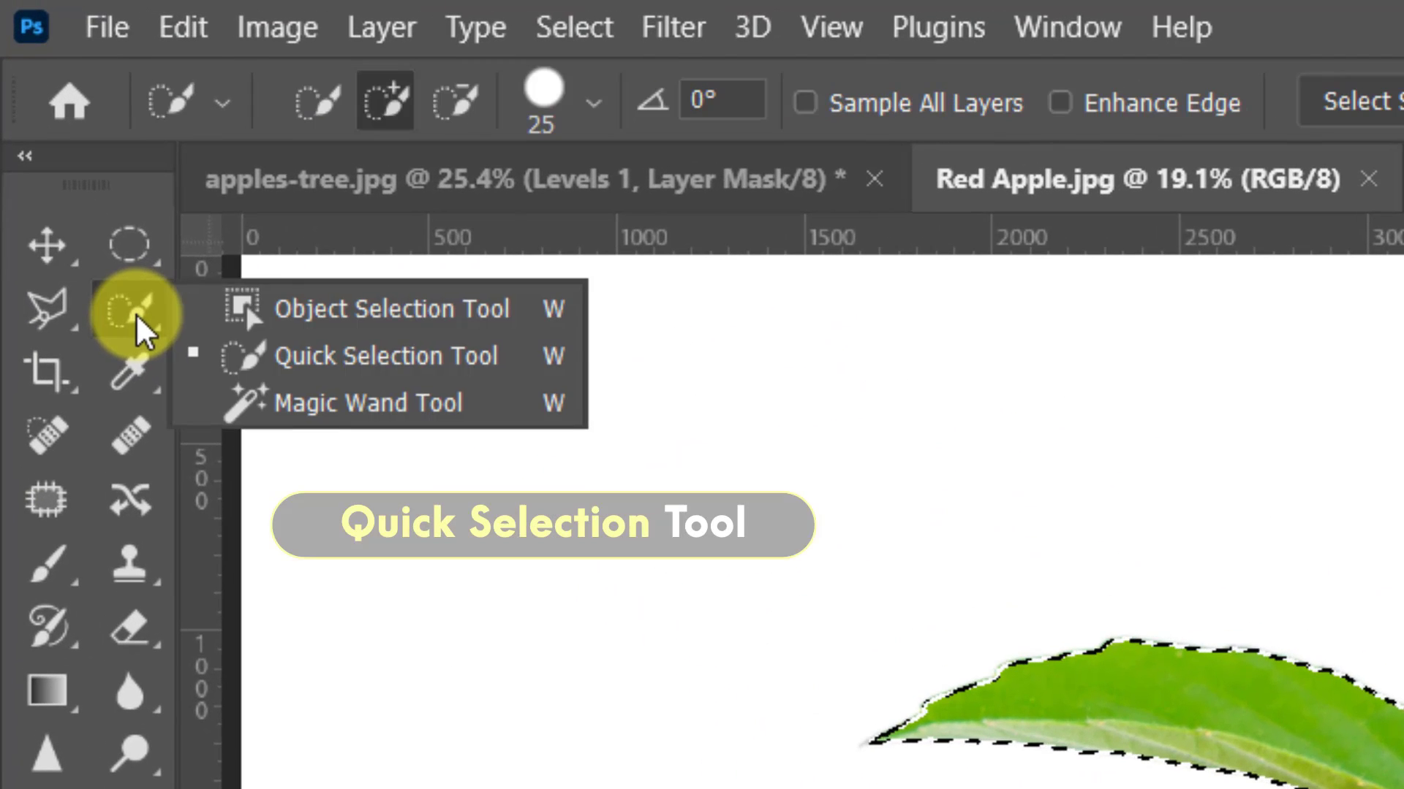
{"action": "left_click", "coordinate": [538, 363]}
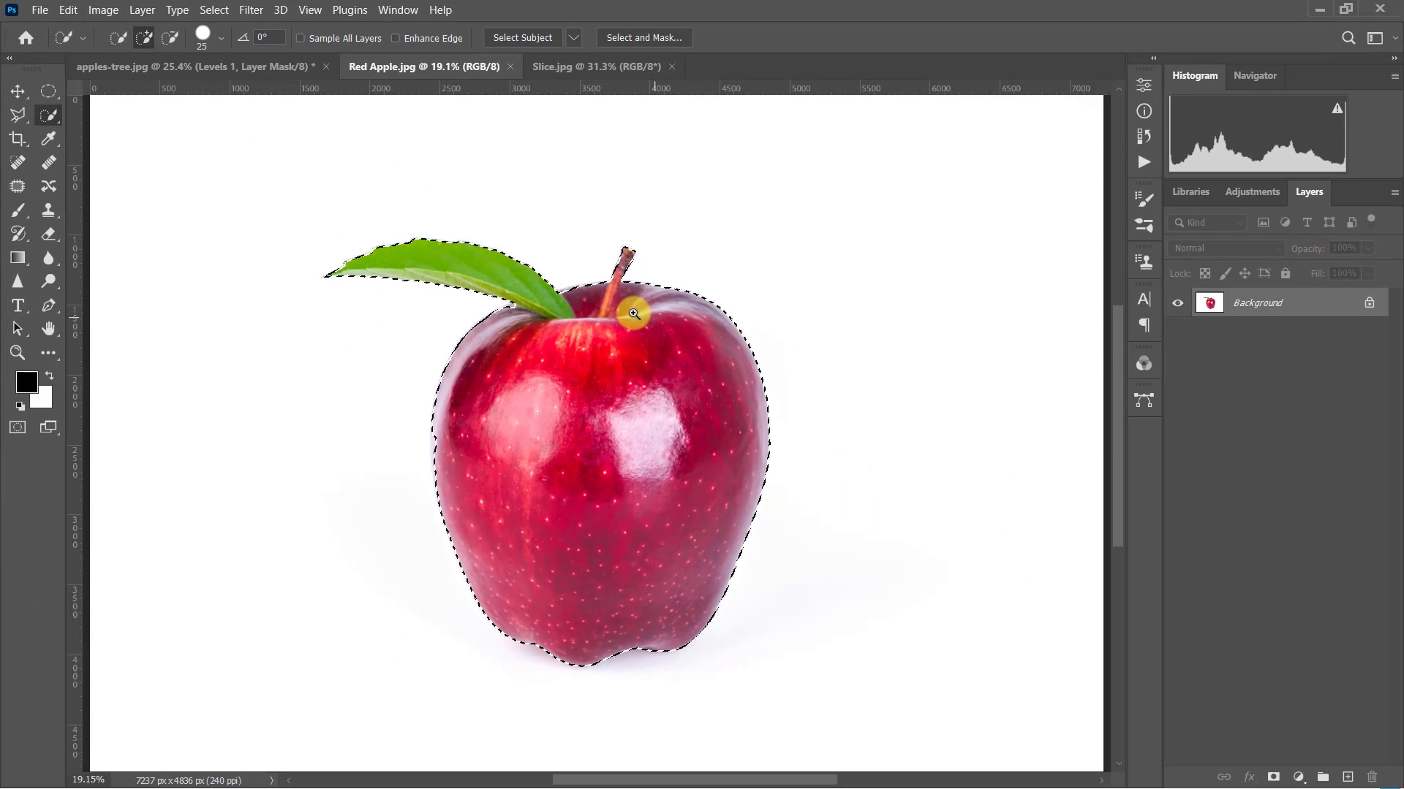
Zoom in and pan along the apple's stem, leaf and left edge to refine the selection.
{"action": "left_click", "coordinate": [610, 310], "text": "ctrl"}
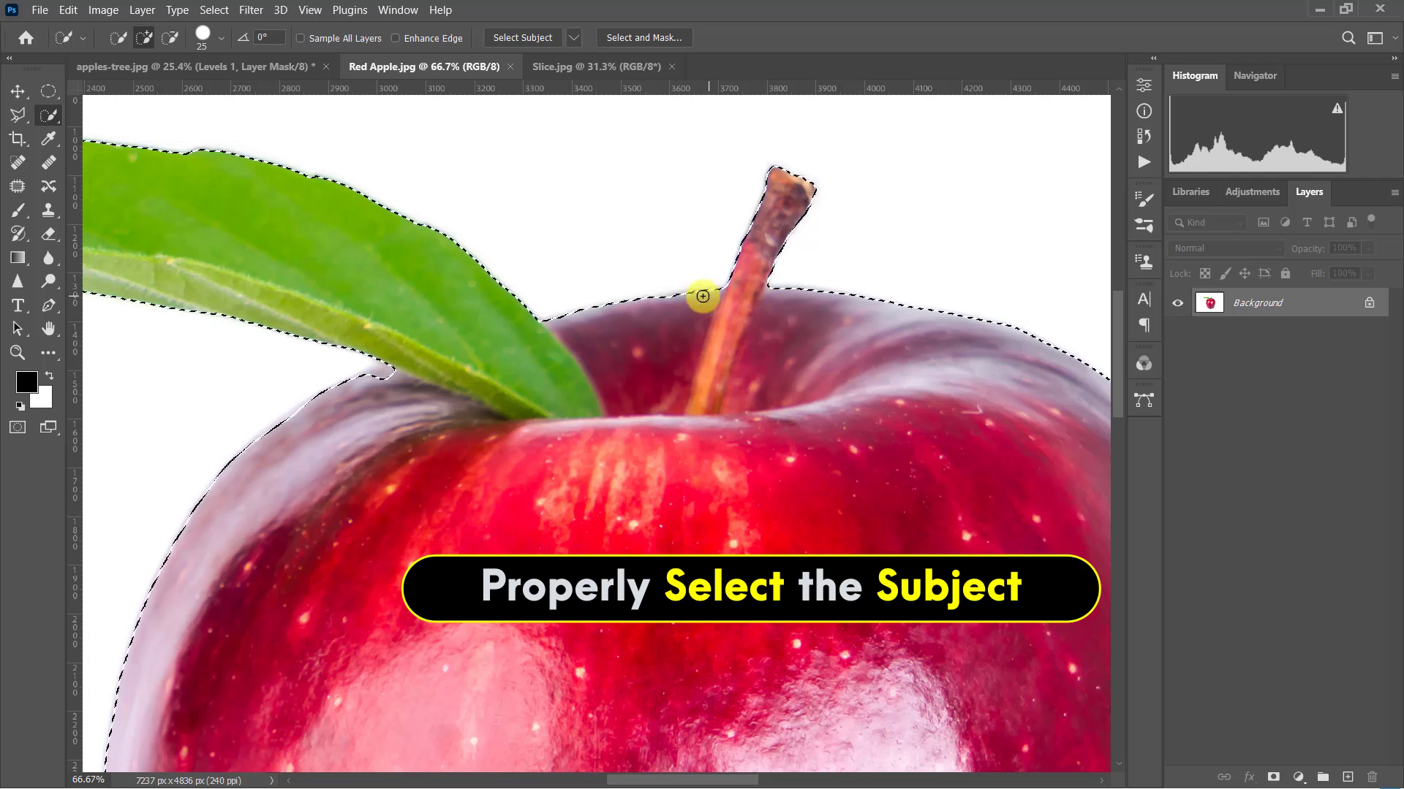
{"action": "left_click_drag", "start_coordinate": [411, 443], "coordinate": [503, 332]}
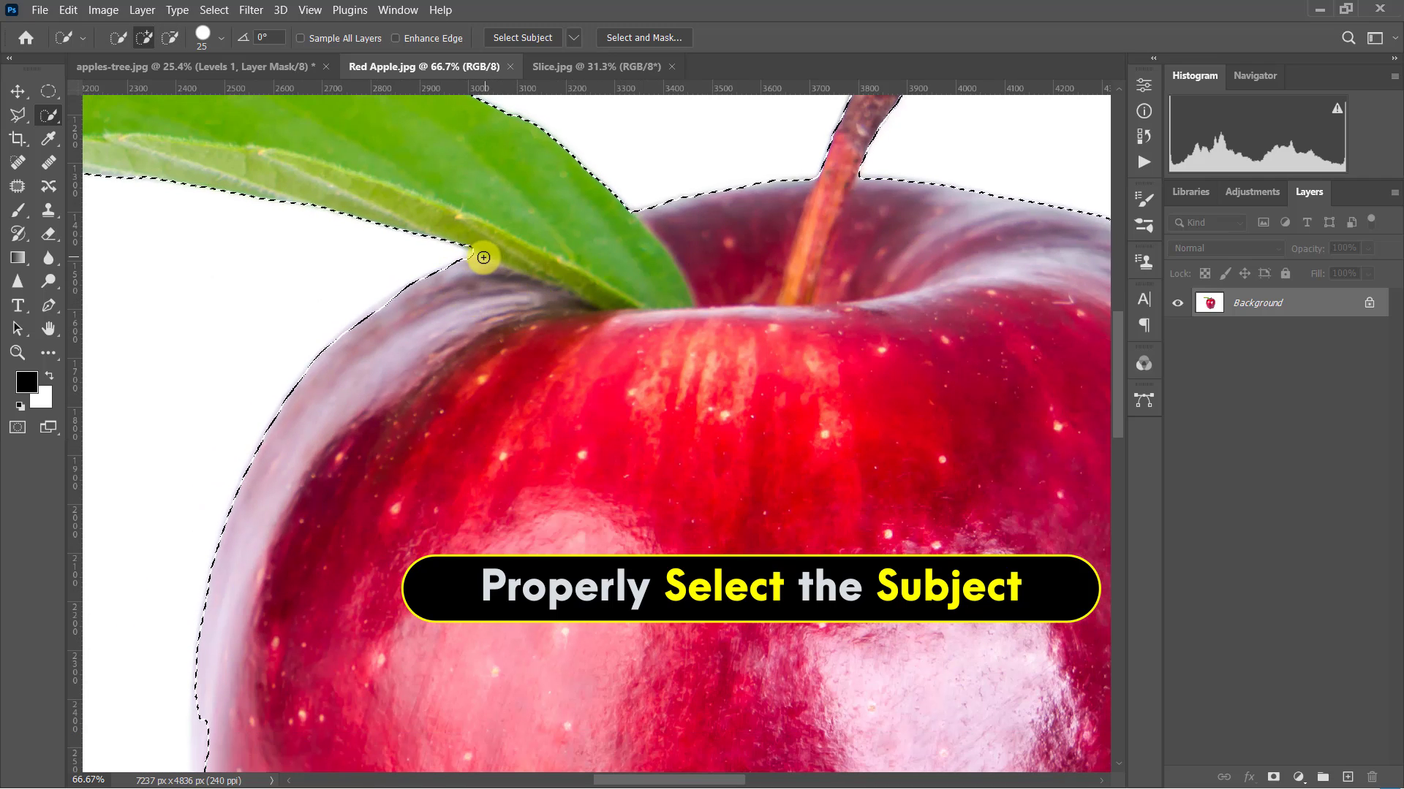
{"action": "left_click_drag", "start_coordinate": [361, 377], "coordinate": [370, 212]}
{"action": "left_click_drag", "start_coordinate": [201, 504], "coordinate": [299, 395]}
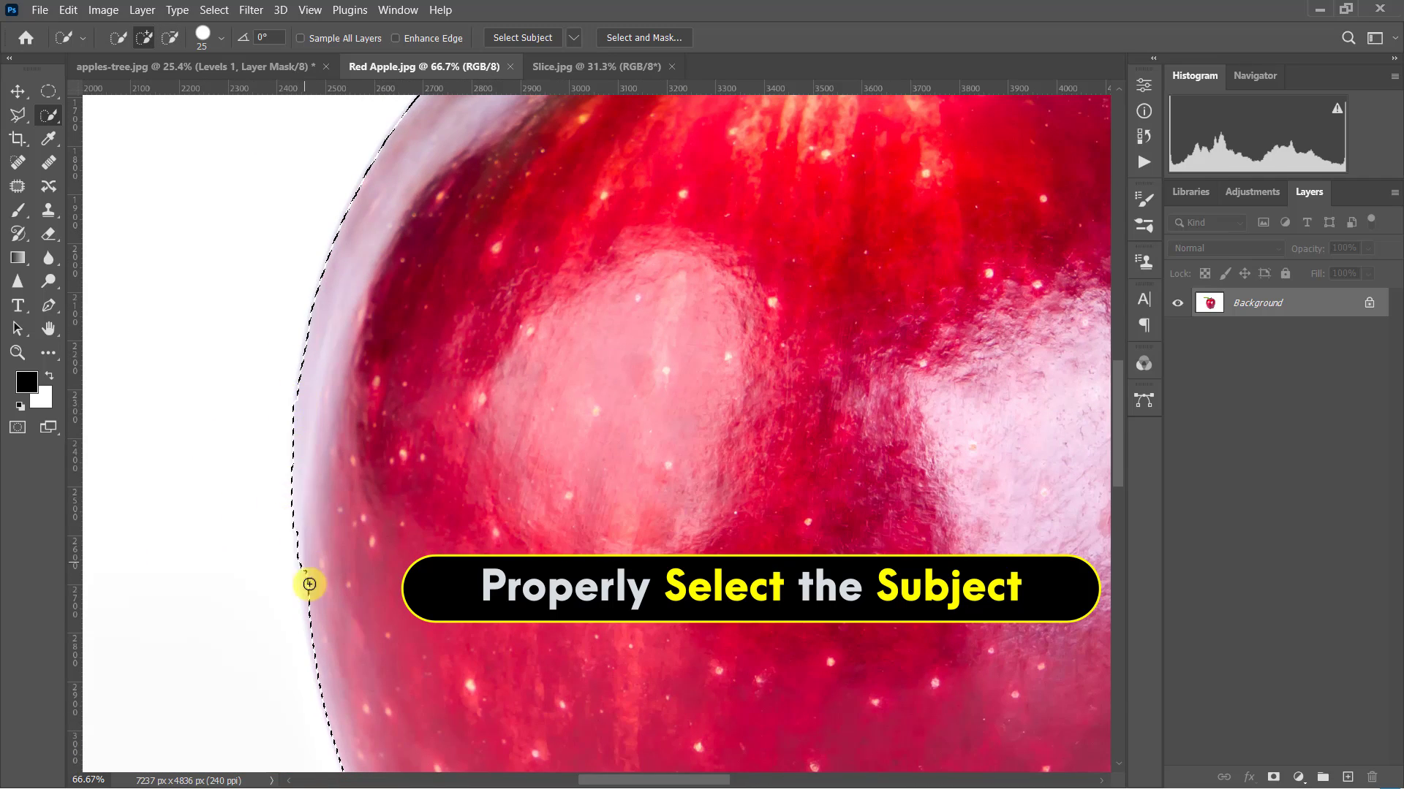
{"action": "left_click_drag", "start_coordinate": [309, 585], "coordinate": [312, 495]}
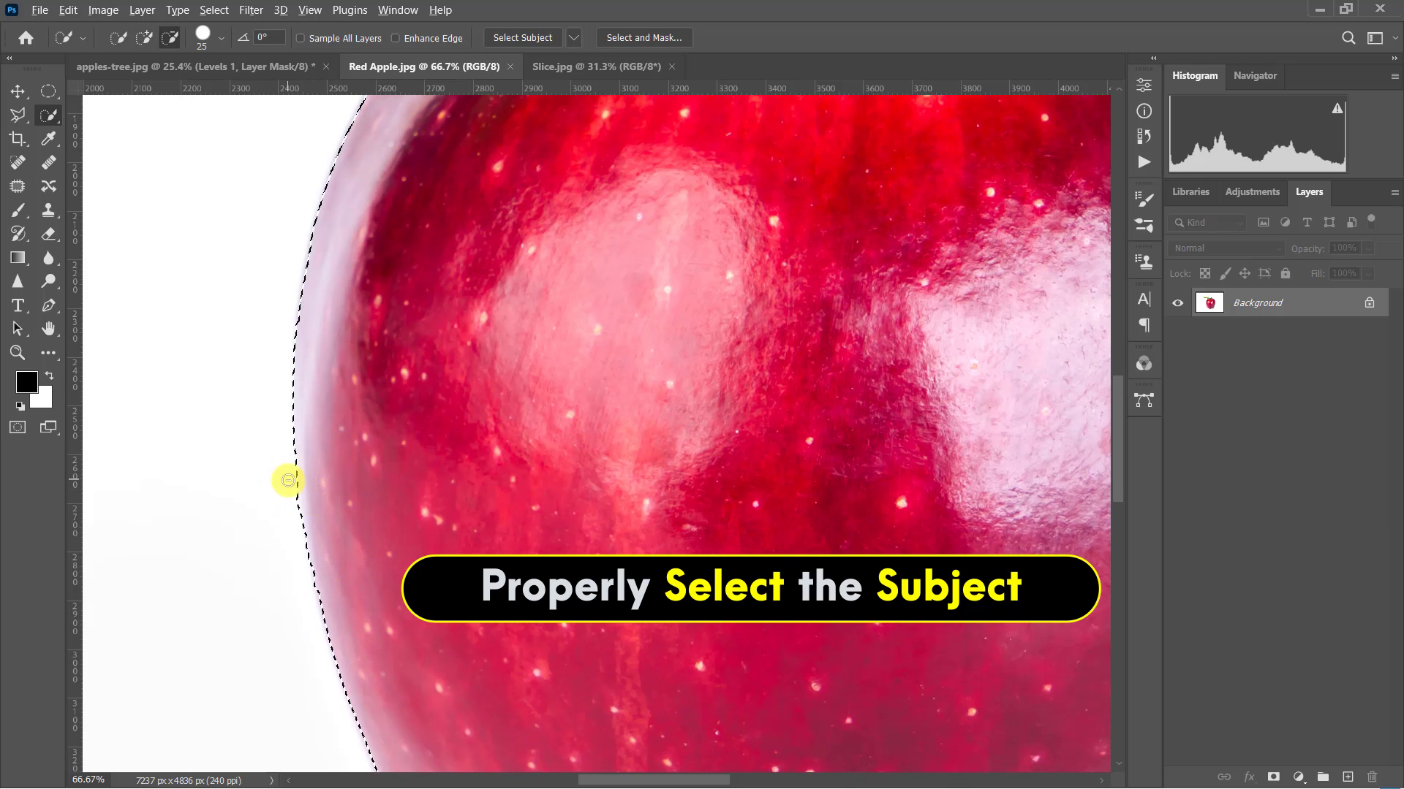
Copy the selected apple to Layer 1 and move it into the apples-tree document.
{"action": "key", "text": "ctrl+minus"}
{"action": "key", "text": "ctrl+minus"}
{"action": "key", "text": "ctrl+minus"}
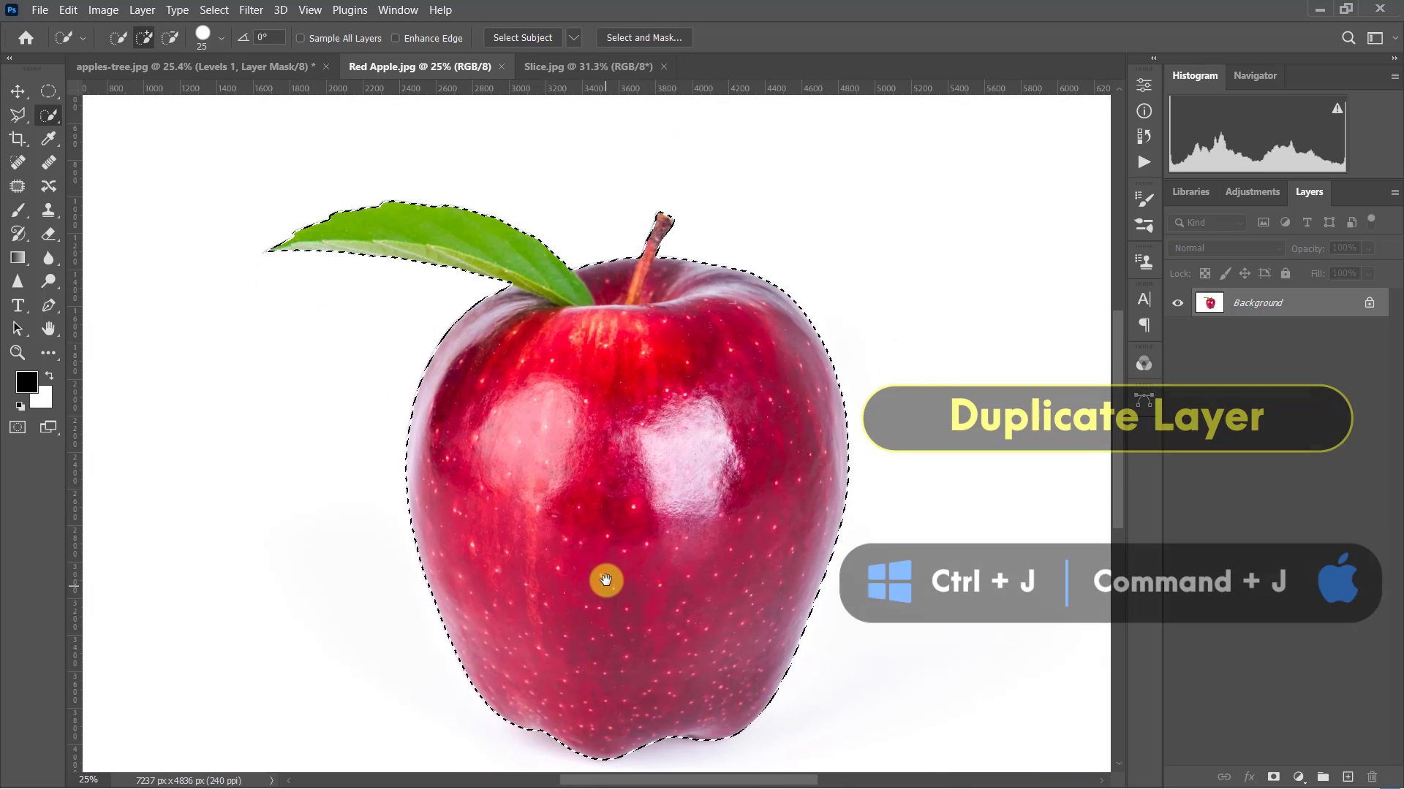
{"action": "left_click_drag", "start_coordinate": [626, 561], "coordinate": [625, 551]}
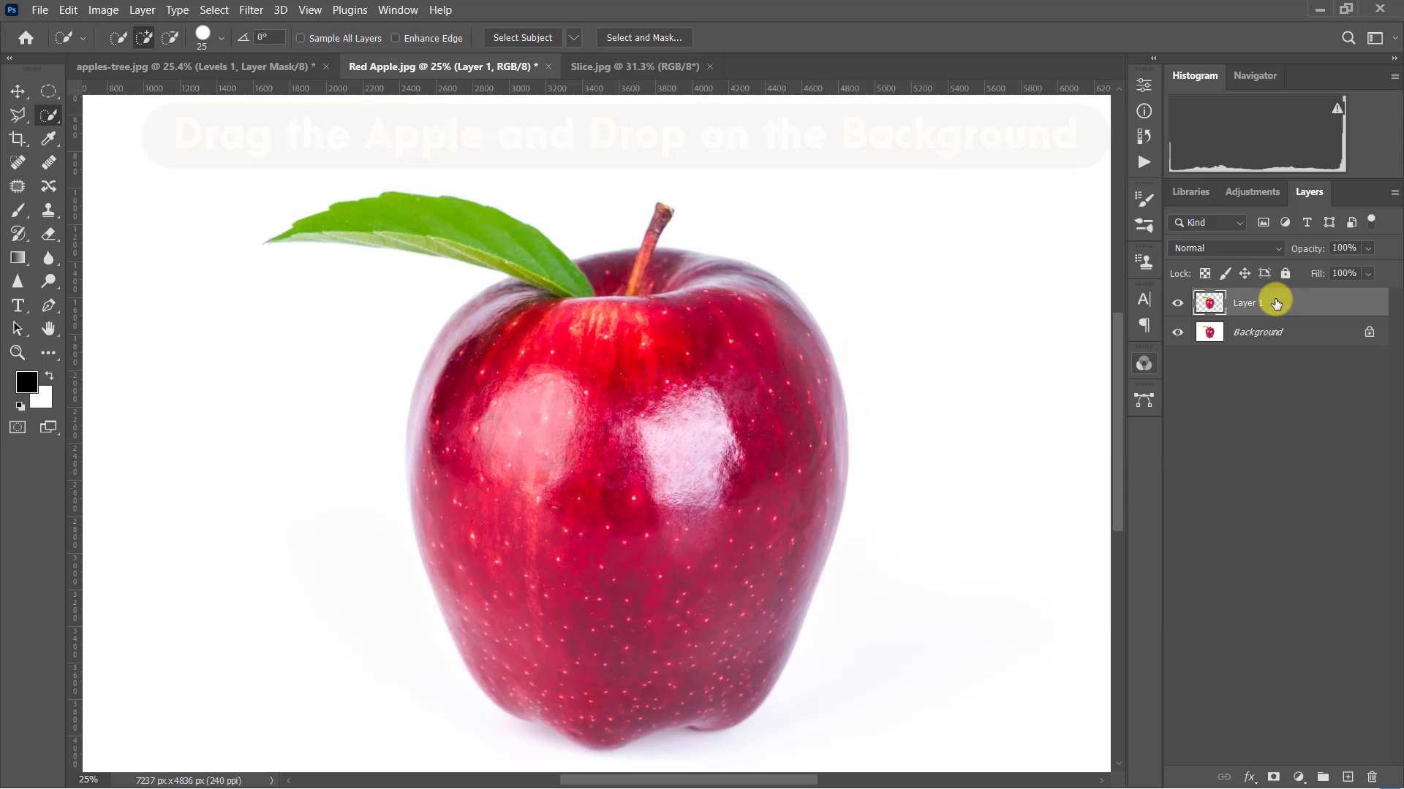
{"action": "mouse_move", "coordinate": [1278, 303]}
{"action": "left_mouse_down"}
{"action": "mouse_move", "coordinate": [245, 68]}
{"action": "mouse_move", "coordinate": [749, 402]}
{"action": "left_mouse_up"}
Scale the apple to about 81% and position it left of centre.
{"action": "key", "text": "ctrl+t"}
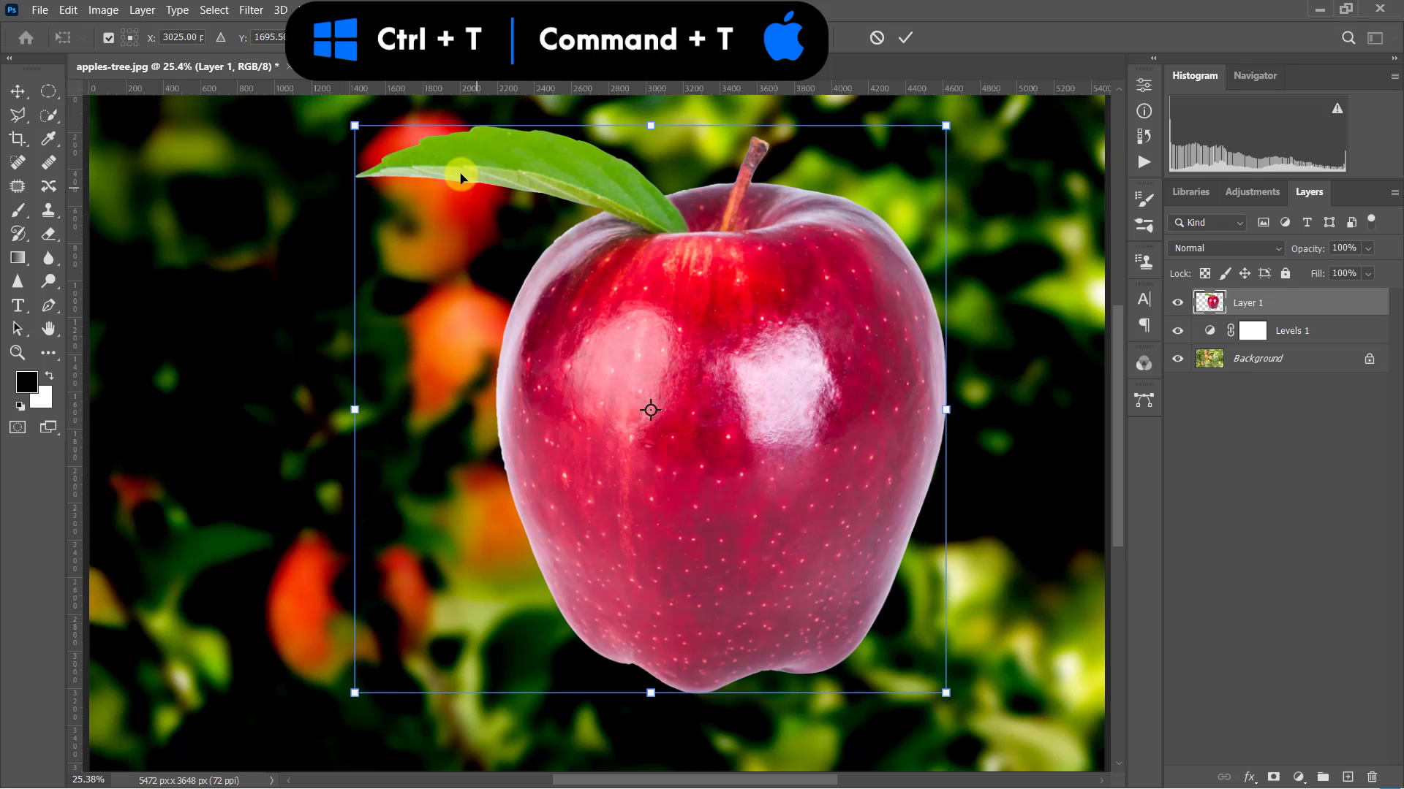
{"action": "left_click_drag", "start_coordinate": [354, 125], "coordinate": [416, 207]}
{"action": "mouse_move", "coordinate": [753, 474]}
{"action": "left_mouse_down"}
{"action": "mouse_move", "coordinate": [679, 453]}
{"action": "mouse_move", "coordinate": [546, 453]}
{"action": "left_mouse_up"}
{"action": "left_click_drag", "start_coordinate": [296, 178], "coordinate": [313, 195]}
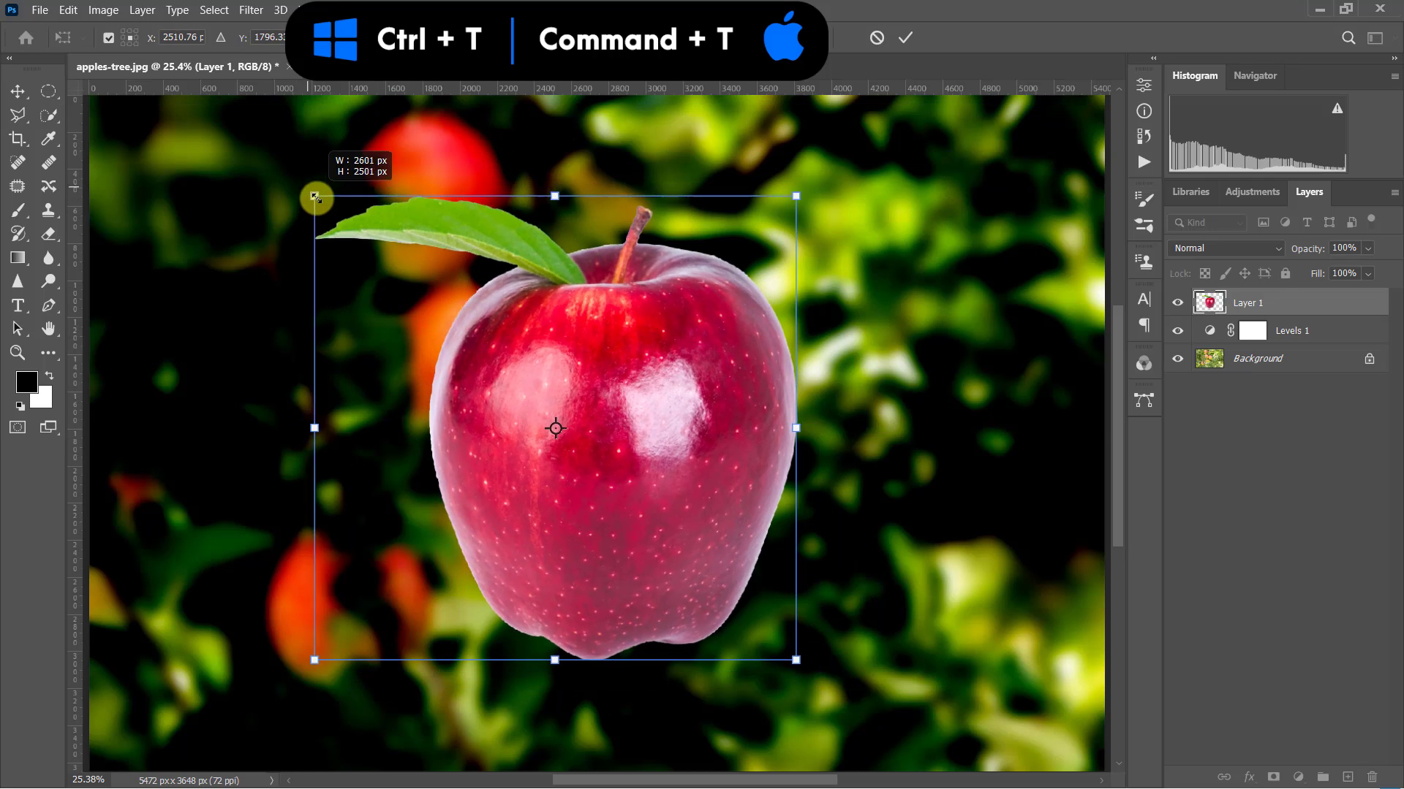
{"action": "left_click_drag", "start_coordinate": [666, 470], "coordinate": [674, 480]}
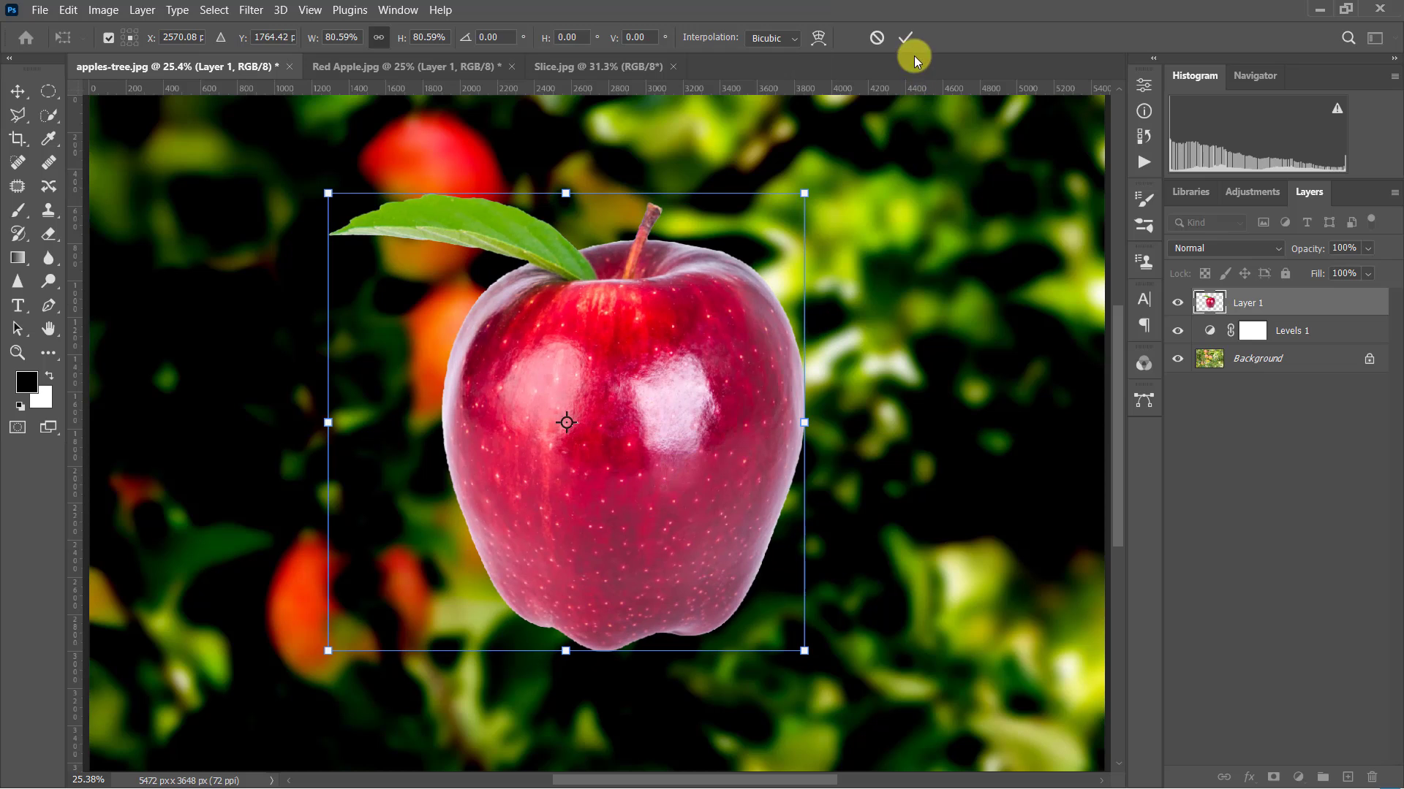
{"action": "key", "text": "Return"}
Duplicate the apple as Layer 1 copy, hide Layer 1, and load the apple's outline as a selection.
{"action": "key", "text": "w"}
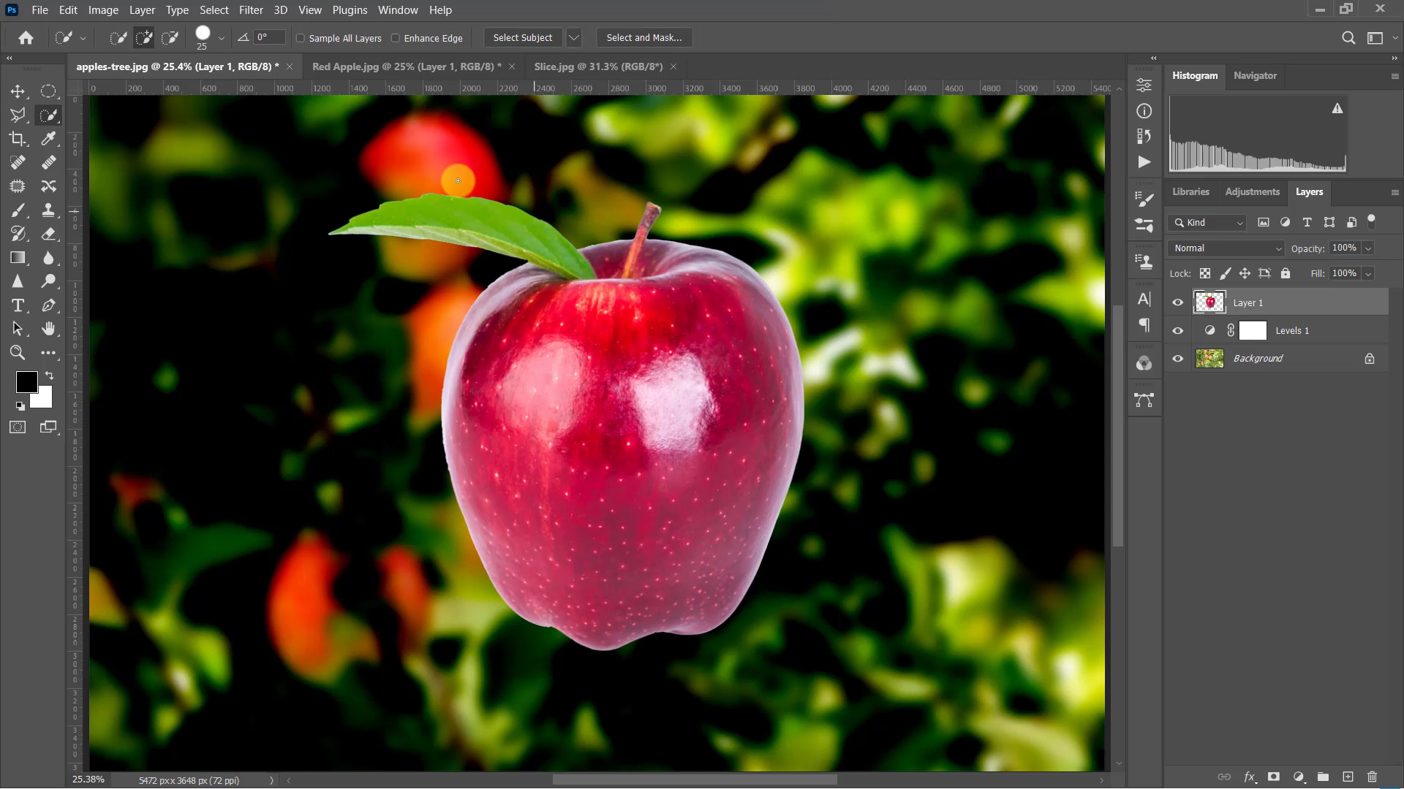
{"action": "left_click", "coordinate": [21, 91]}
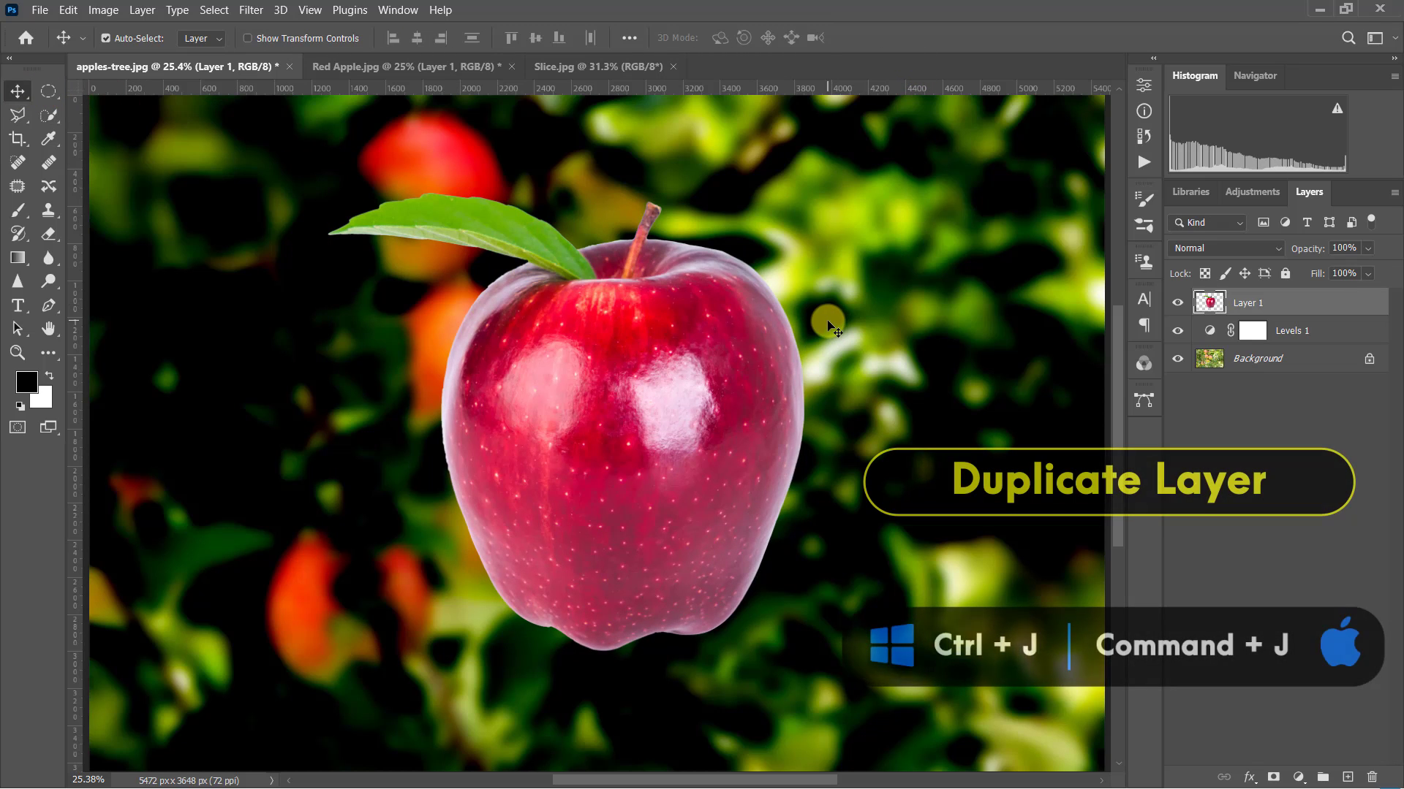
{"action": "key", "text": "ctrl+j"}
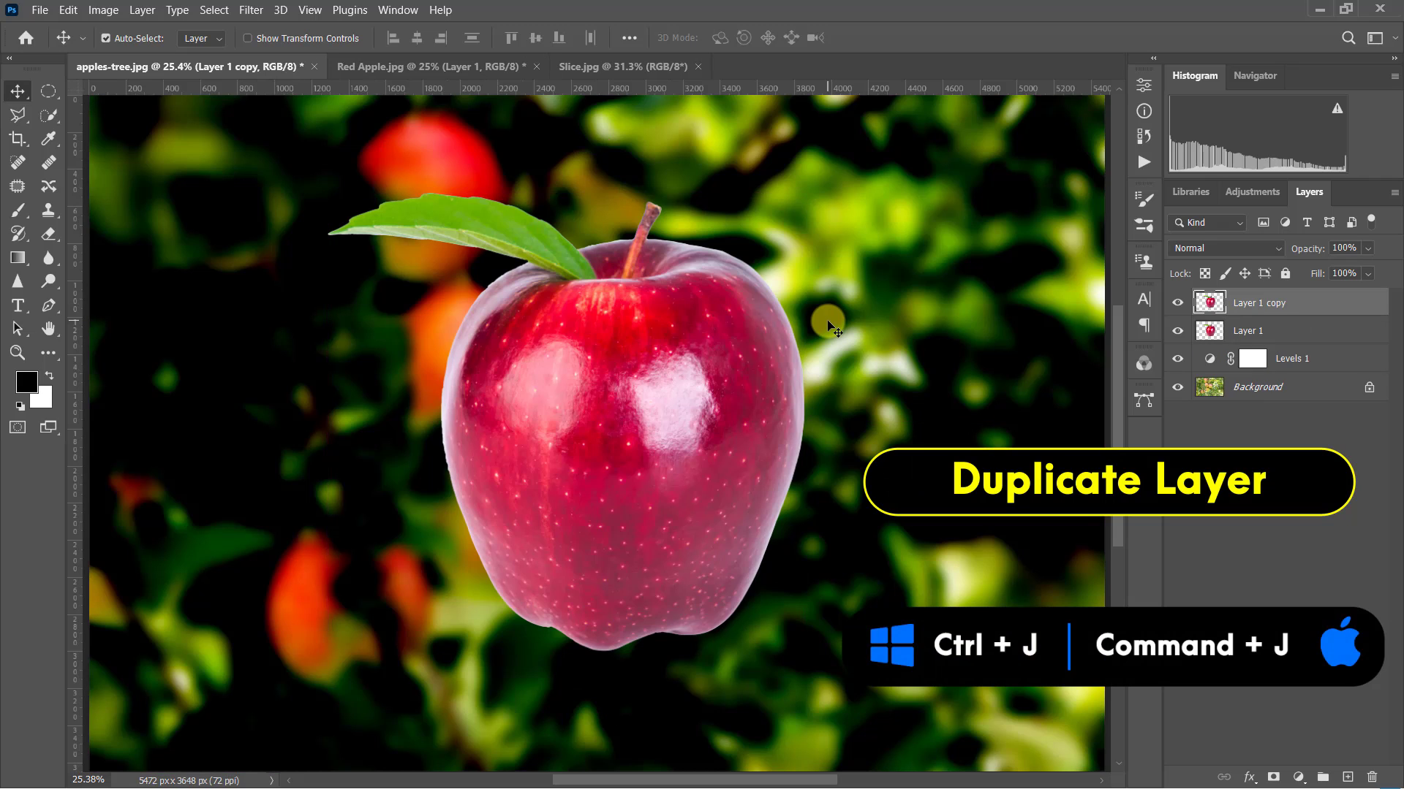
{"action": "left_click", "coordinate": [1184, 330]}
{"action": "left_click", "coordinate": [1209, 304], "text": "ctrl"}
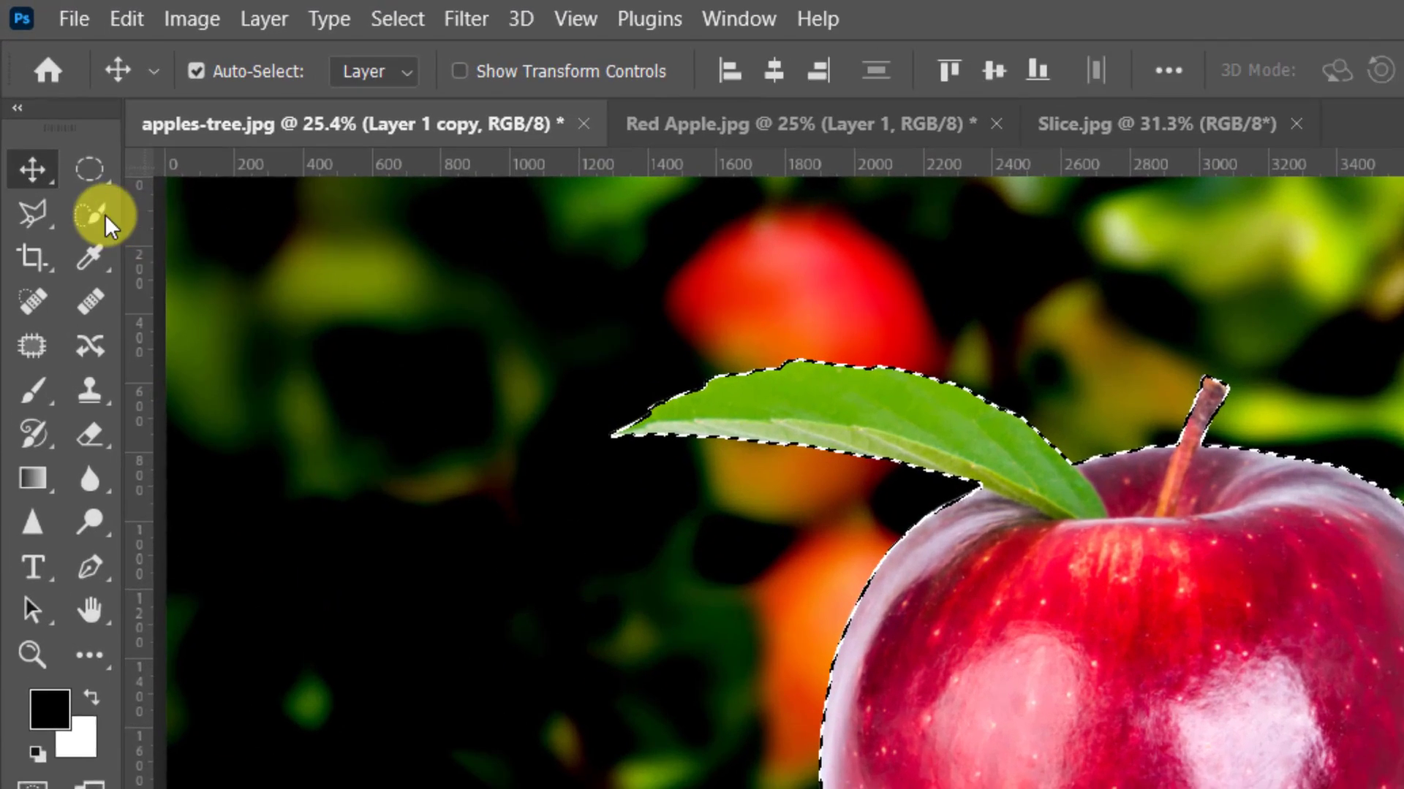
Subtract the apple body from the selection with Quick Selection, leaving the leaf.
{"action": "right_click", "coordinate": [49, 115]}
{"action": "left_click", "coordinate": [380, 253]}
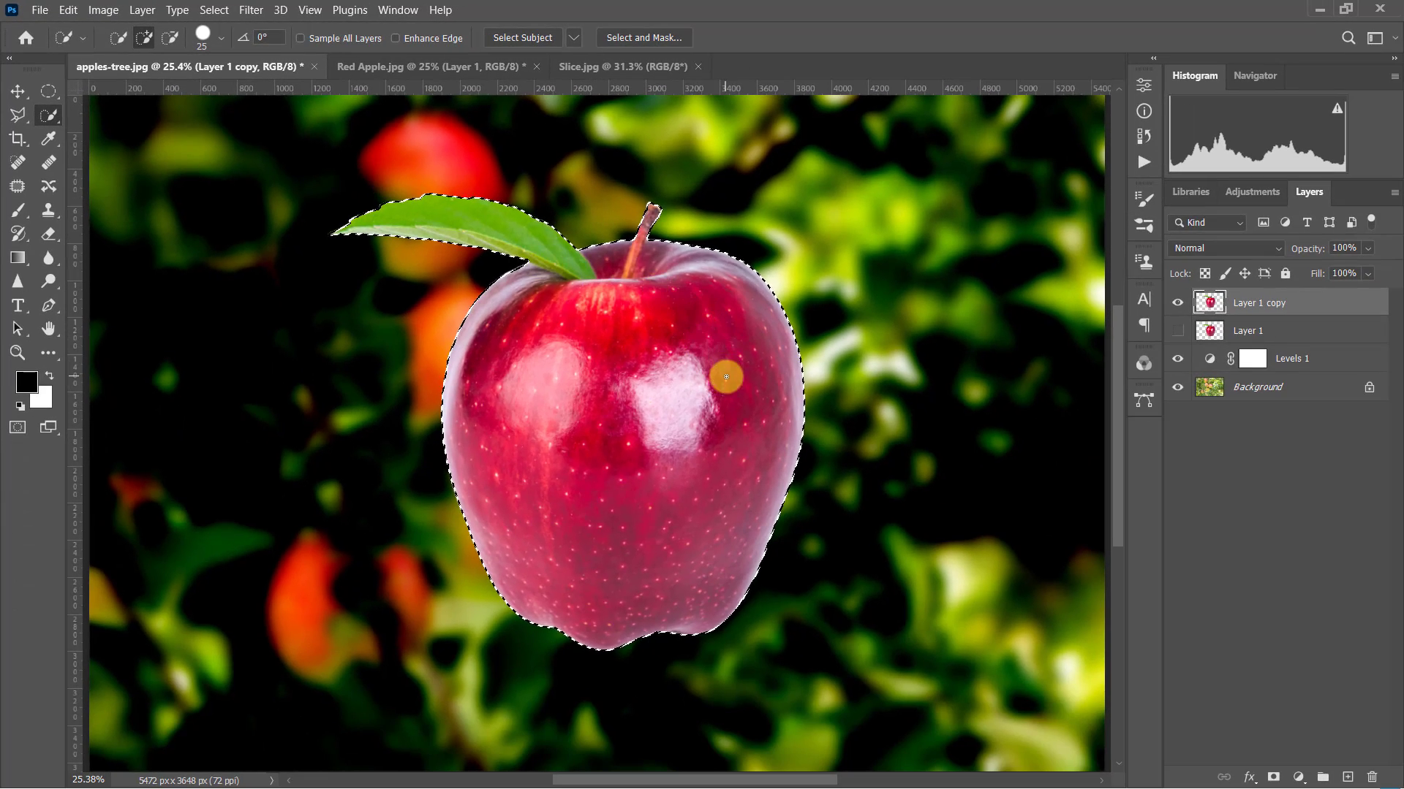
{"action": "key", "text": "ctrl+plus"}
{"action": "left_click_drag", "start_coordinate": [394, 292], "coordinate": [829, 460]}
{"action": "left_click_drag", "start_coordinate": [708, 270], "coordinate": [441, 468]}
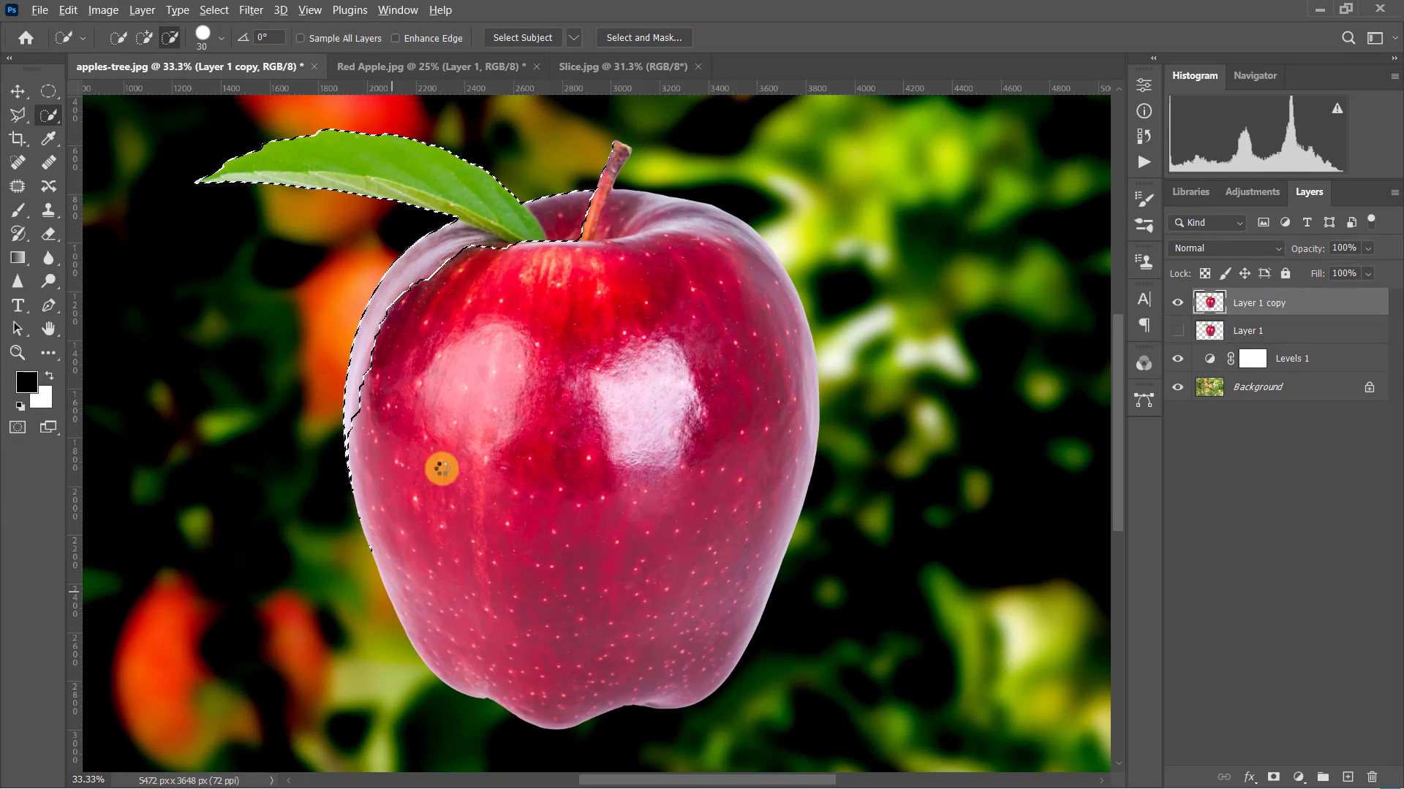
Add the whole stem to the selection and copy the leaf and stem onto Layer 2.
{"action": "key", "text": "ctrl+plus"}
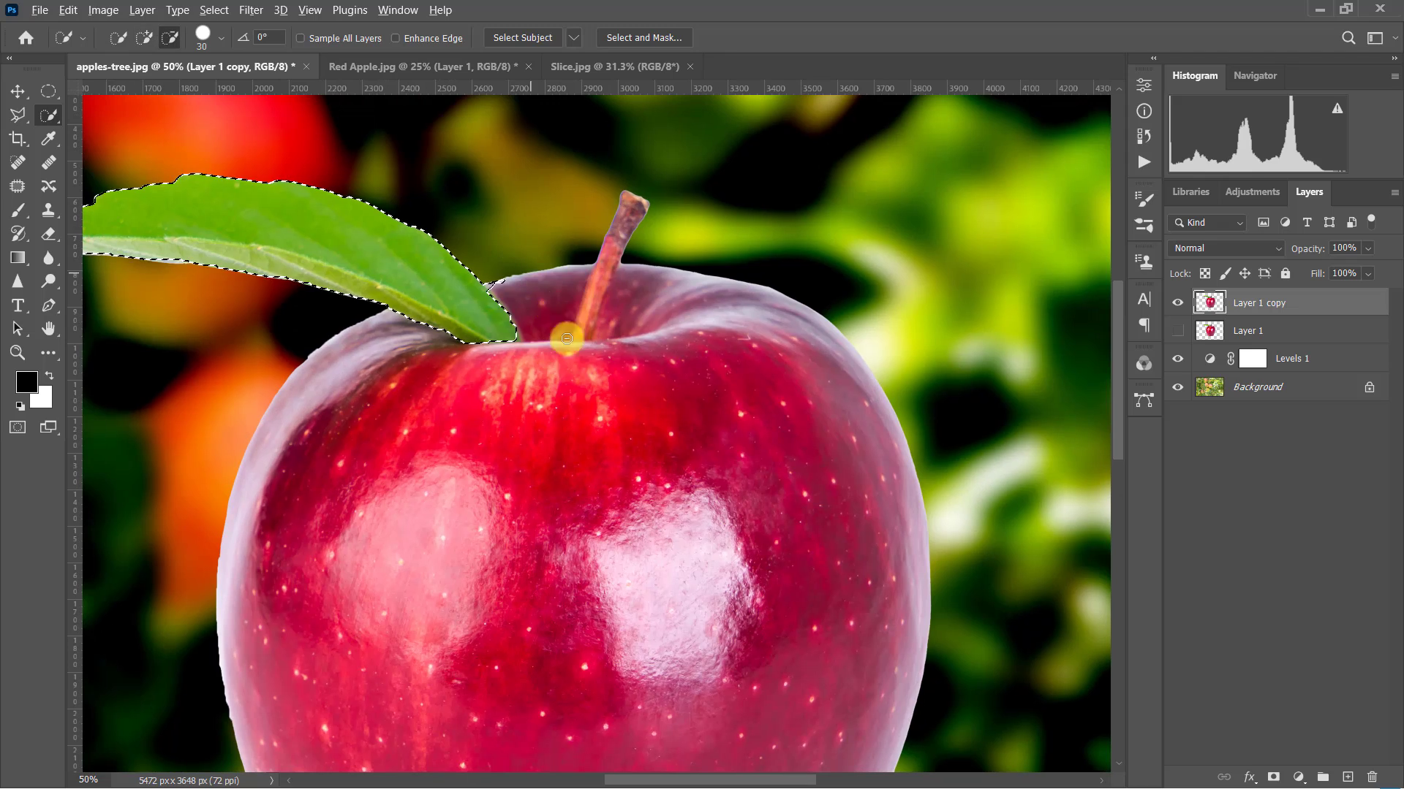
{"action": "scroll", "coordinate": [597, 337], "scroll_direction": "up", "scroll_amount": 2}
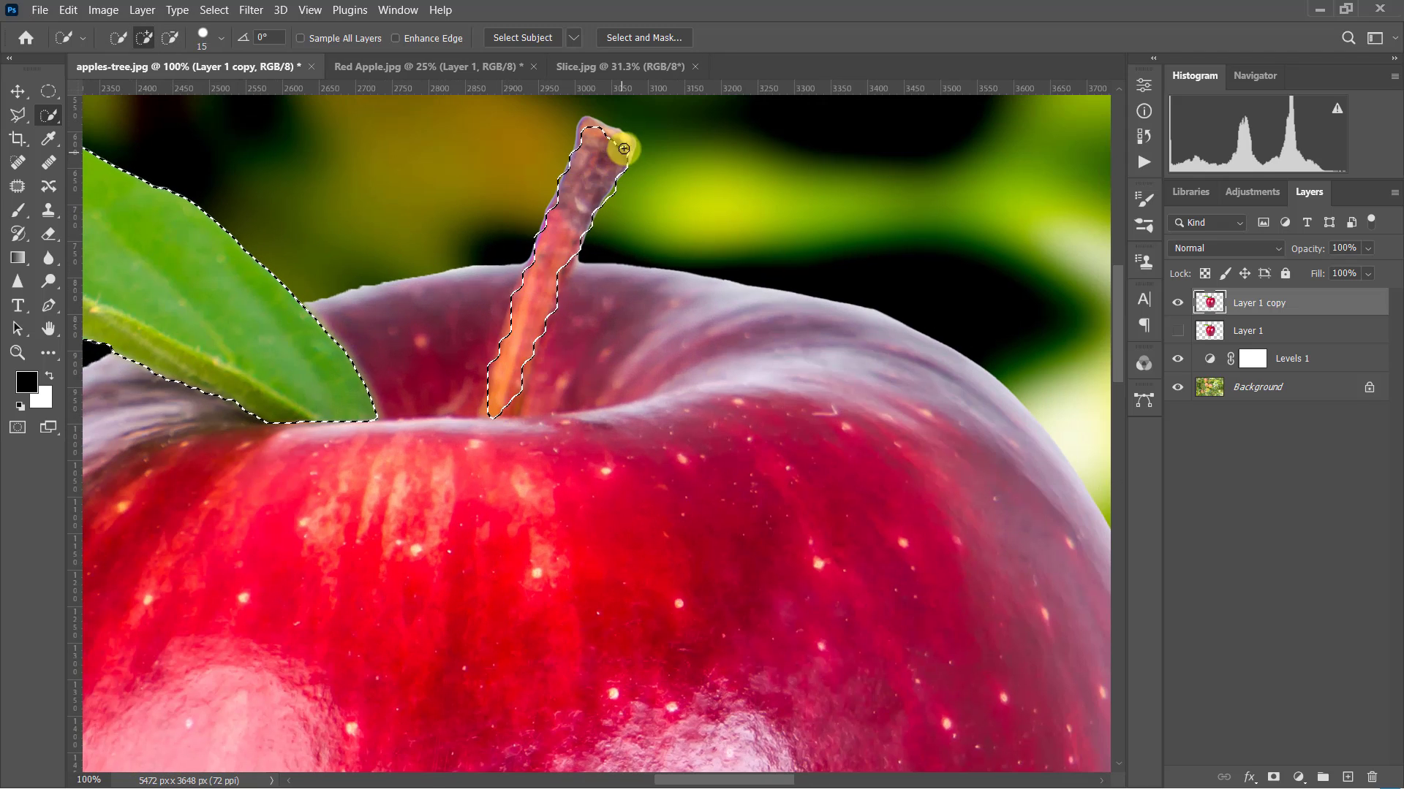
{"action": "left_click_drag", "start_coordinate": [633, 150], "coordinate": [515, 397]}
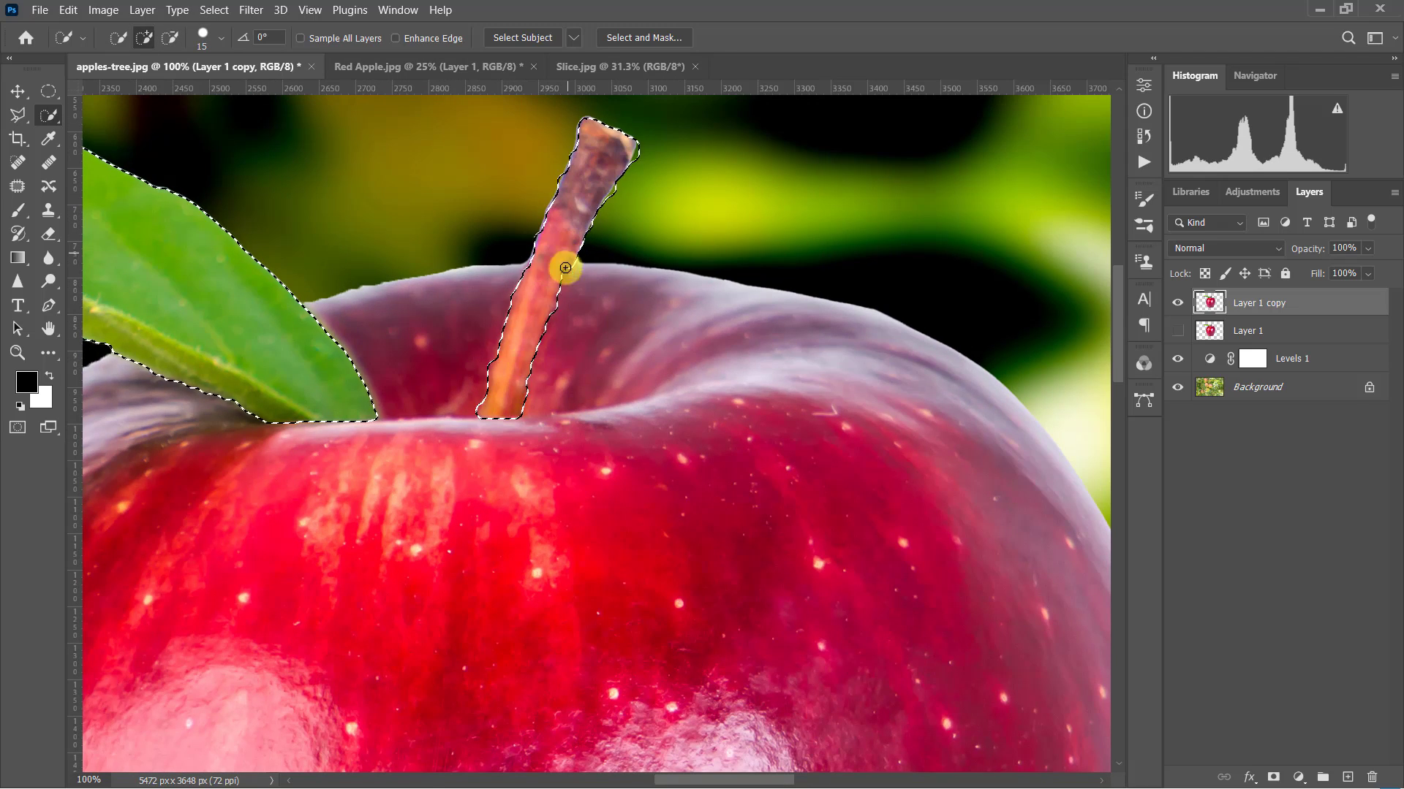
{"action": "scroll", "coordinate": [616, 455], "scroll_direction": "down", "scroll_amount": 4}
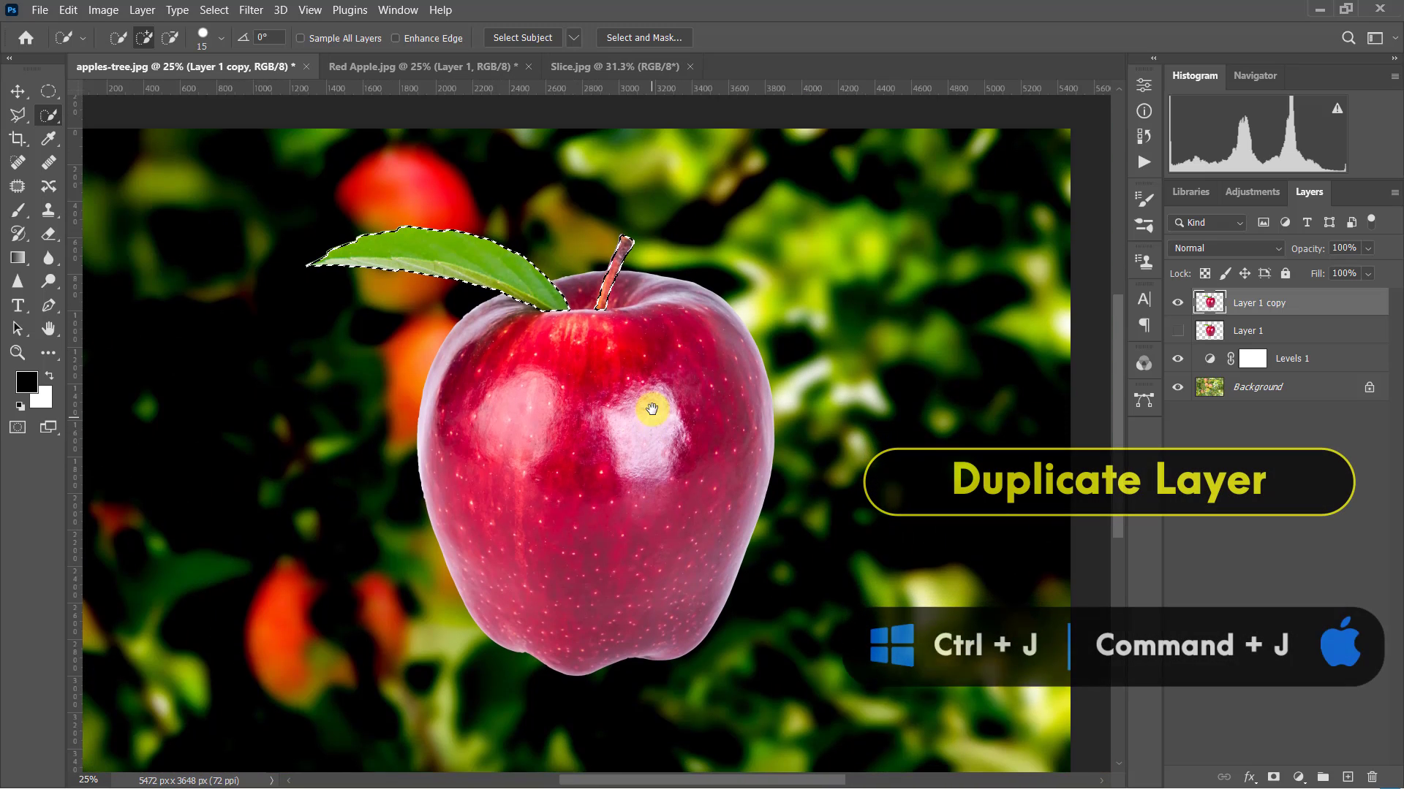
{"action": "scroll", "coordinate": [684, 379], "scroll_direction": "up", "scroll_amount": 1}
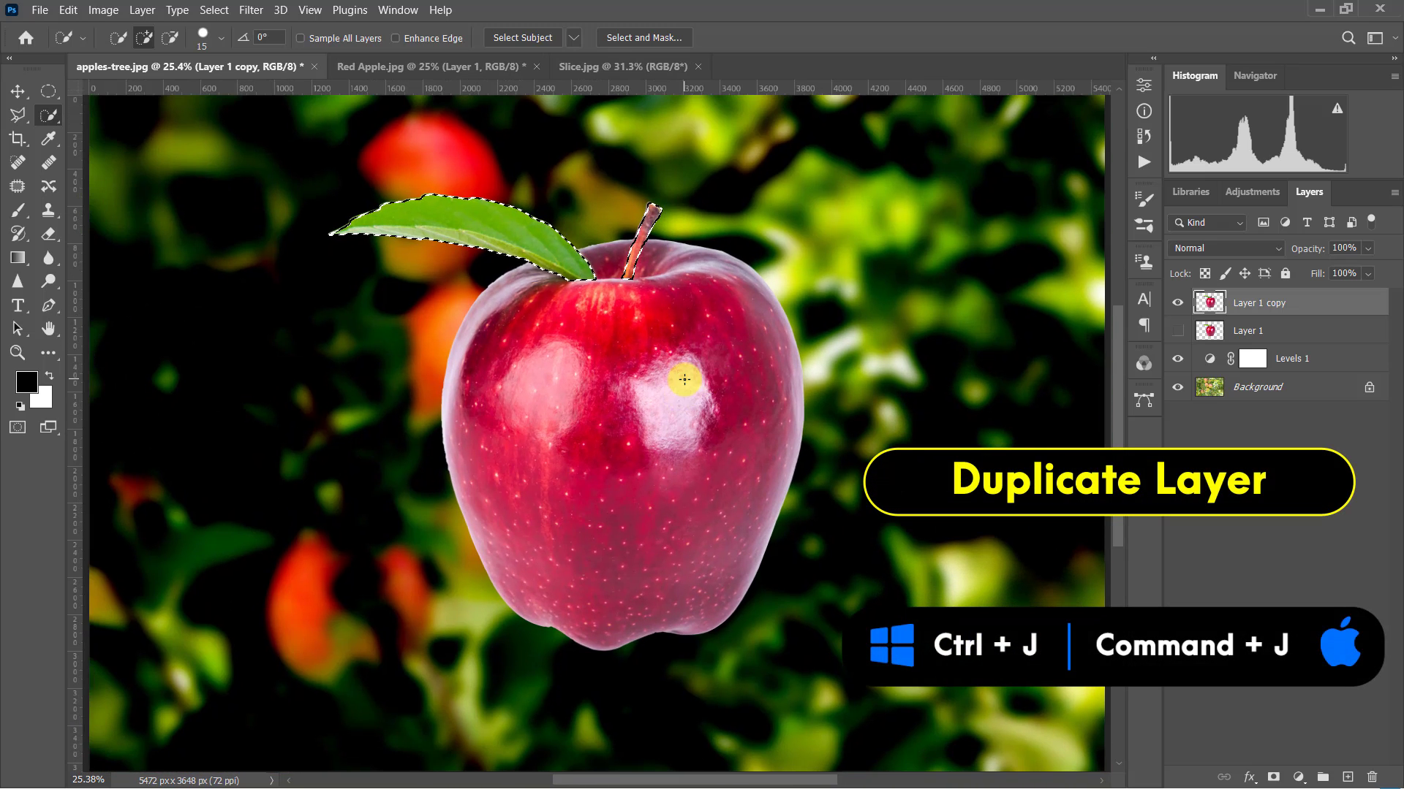
{"action": "key", "text": "ctrl+j"}
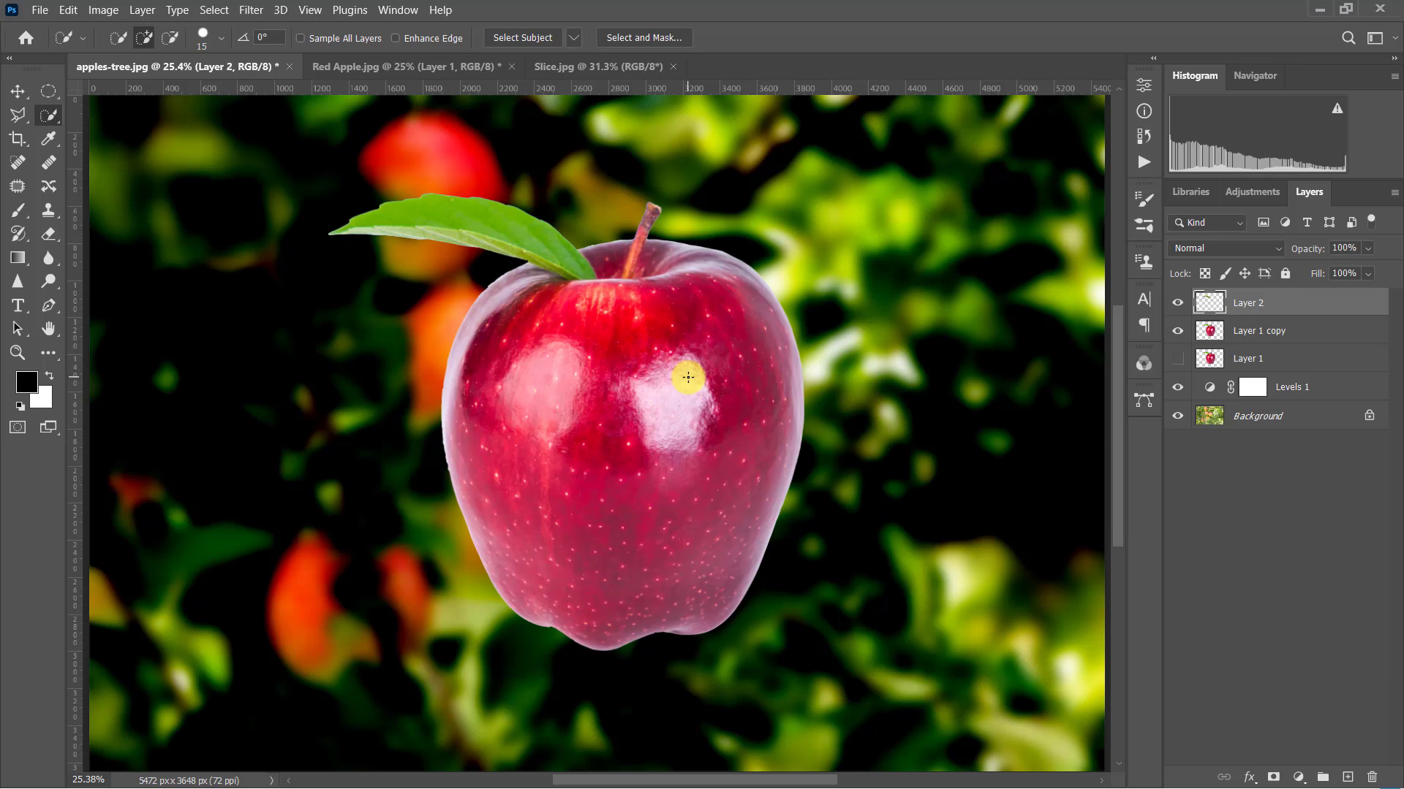
{"action": "left_click", "coordinate": [19, 93]}
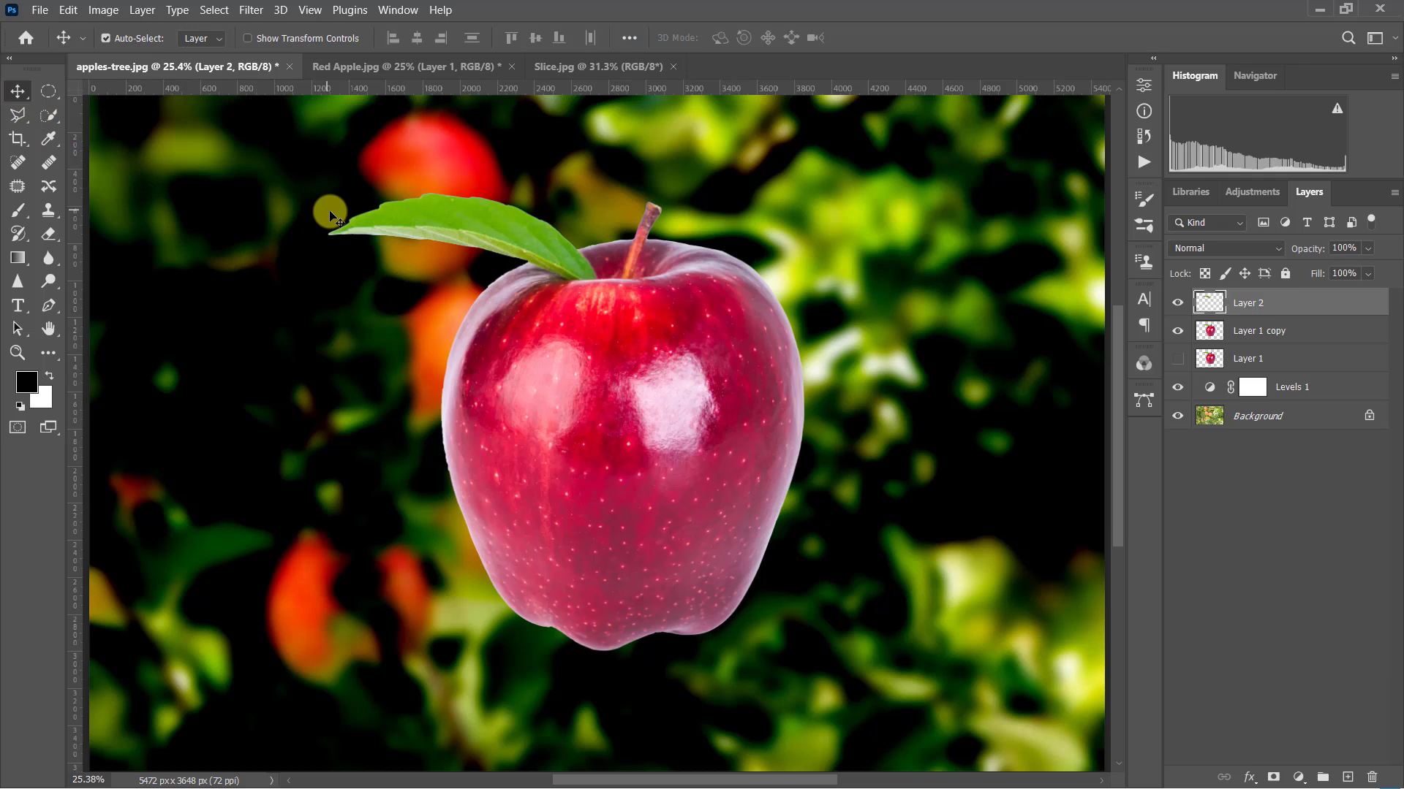
Desaturate Layer 1 copy and set its blend mode to Screen.
{"action": "left_click", "coordinate": [1299, 334]}
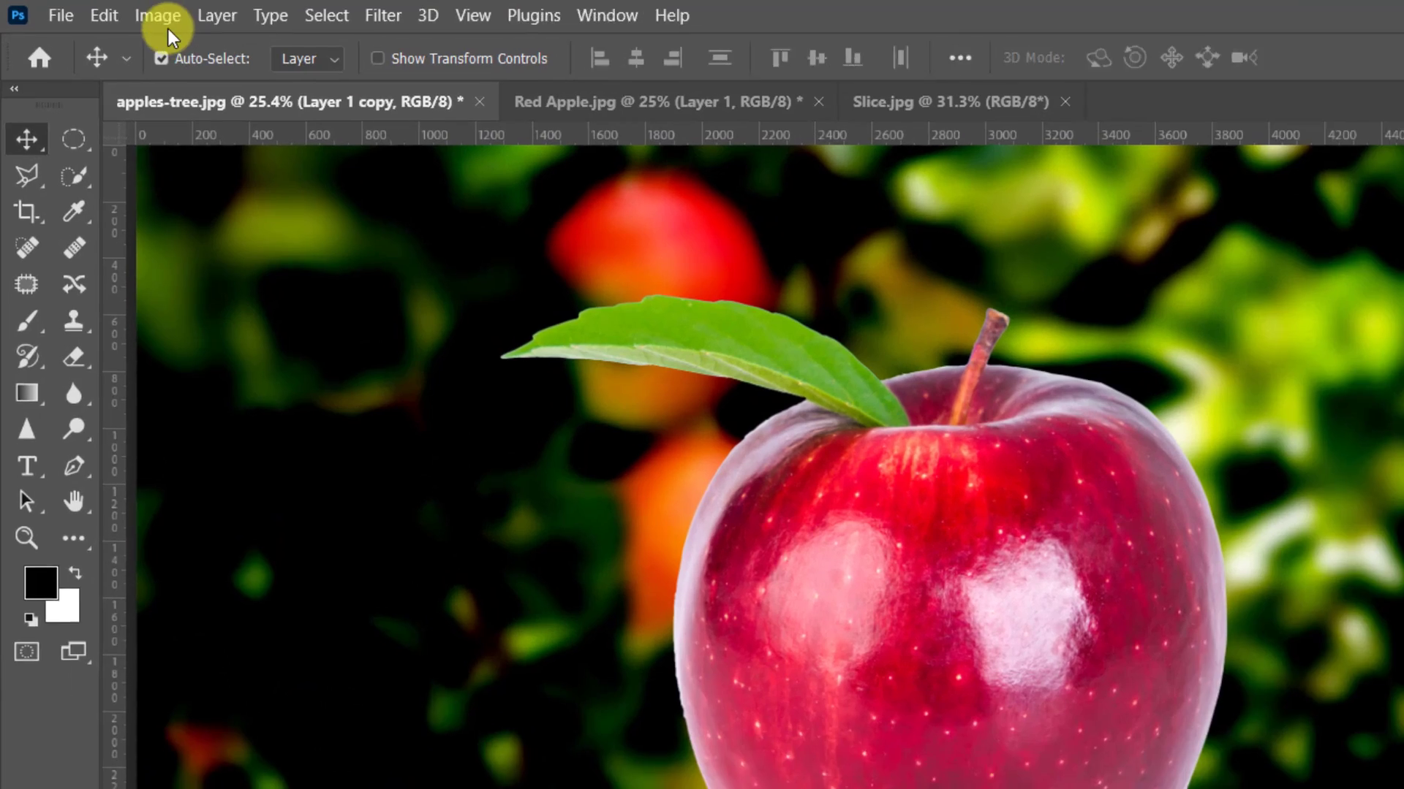
{"action": "left_click", "coordinate": [103, 12]}
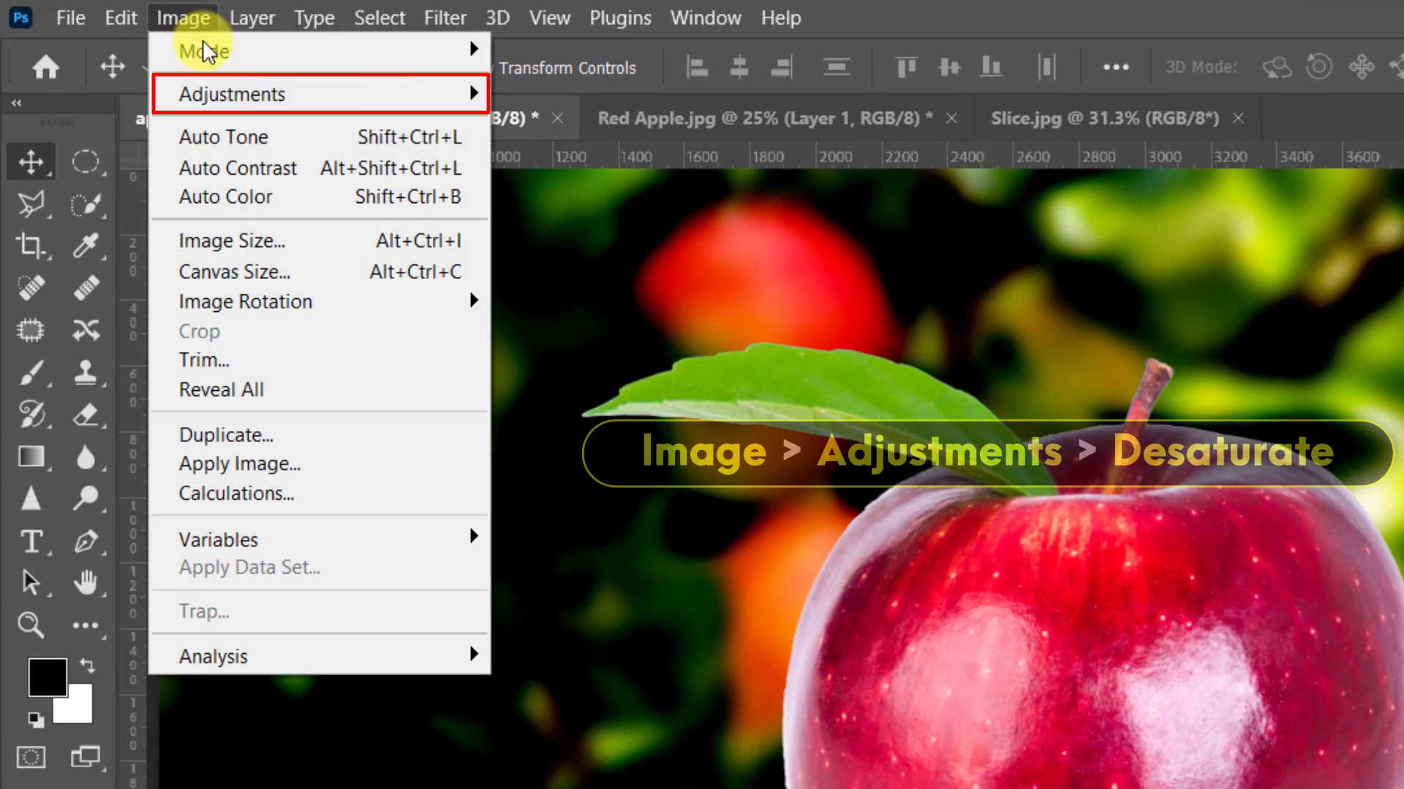
{"action": "mouse_move", "coordinate": [318, 94]}
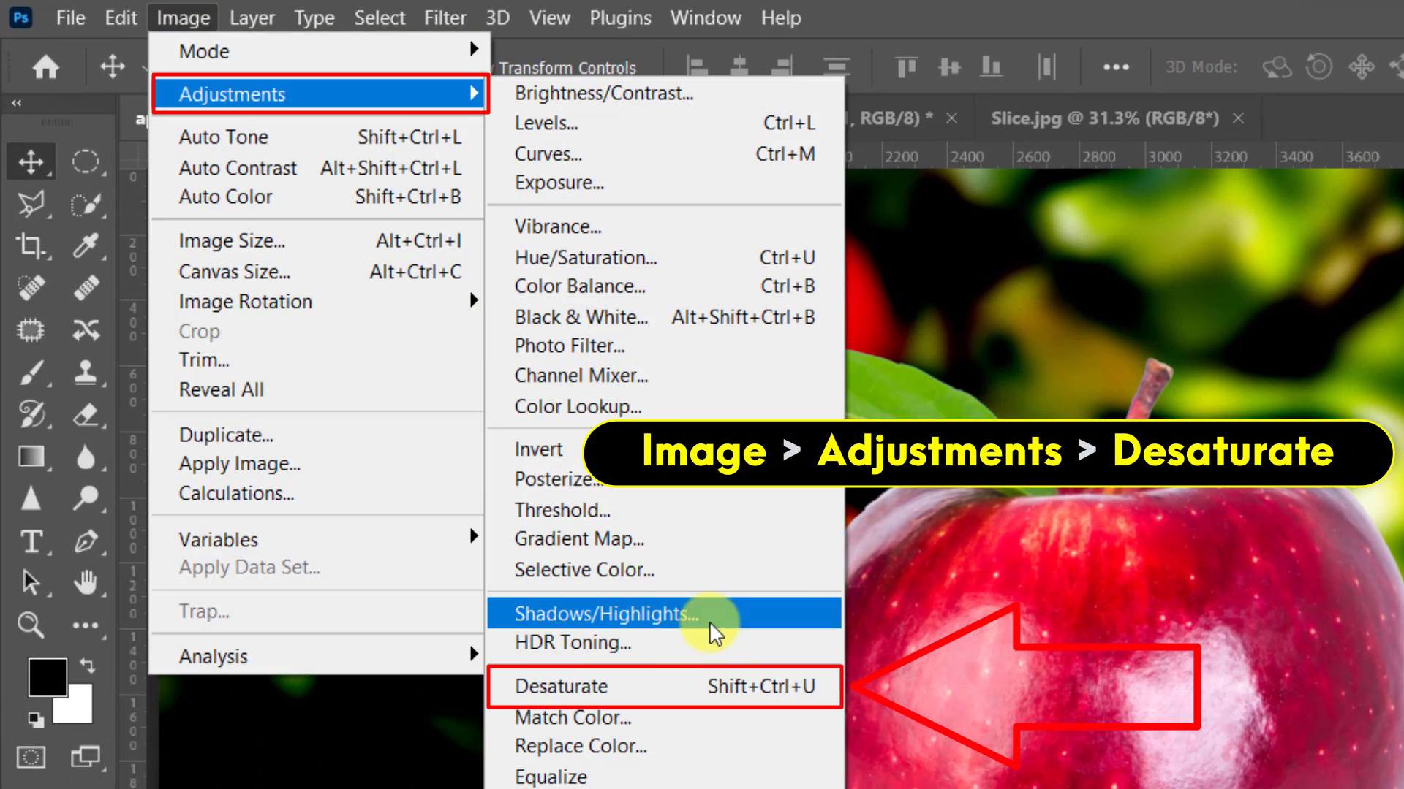
{"action": "left_click", "coordinate": [828, 692]}
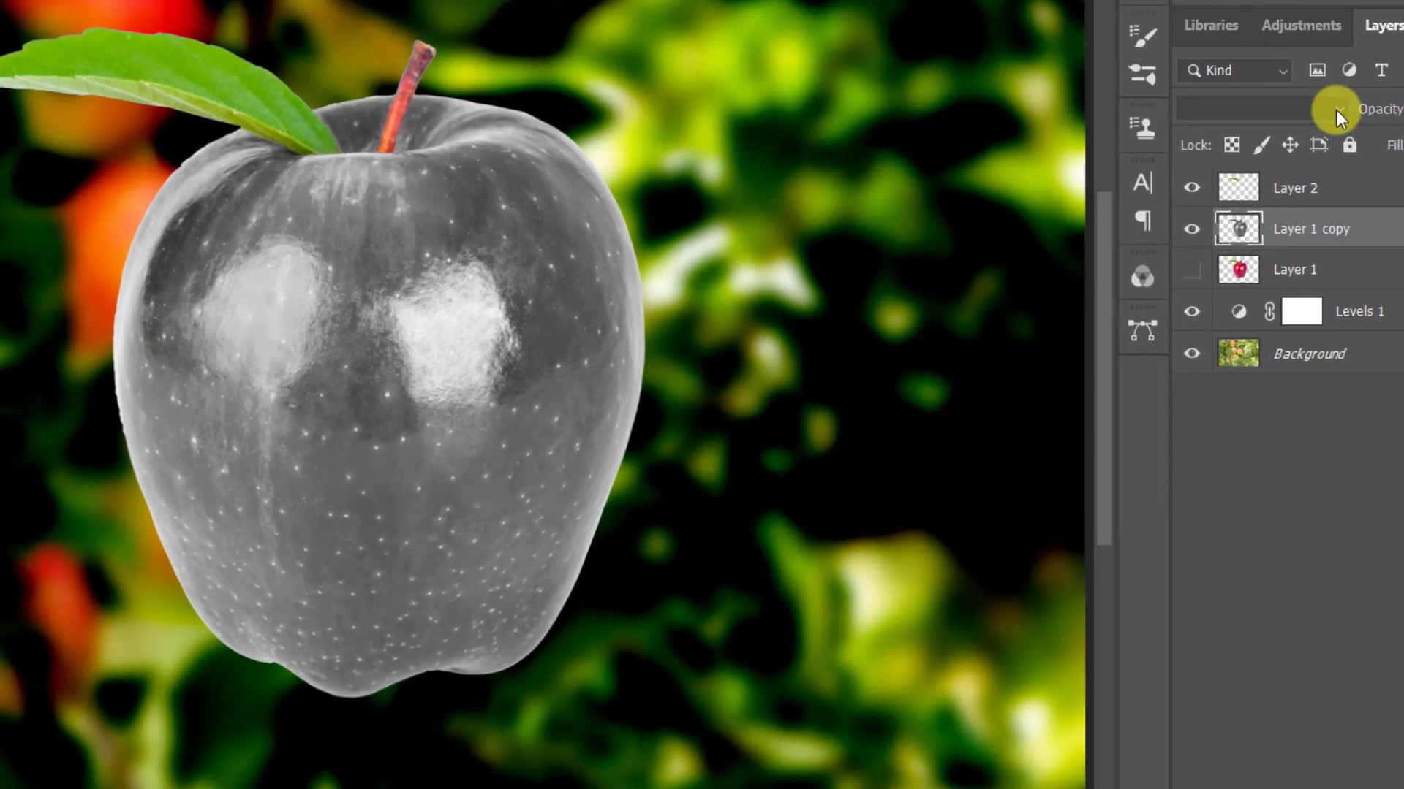
{"action": "left_click", "coordinate": [1276, 249]}
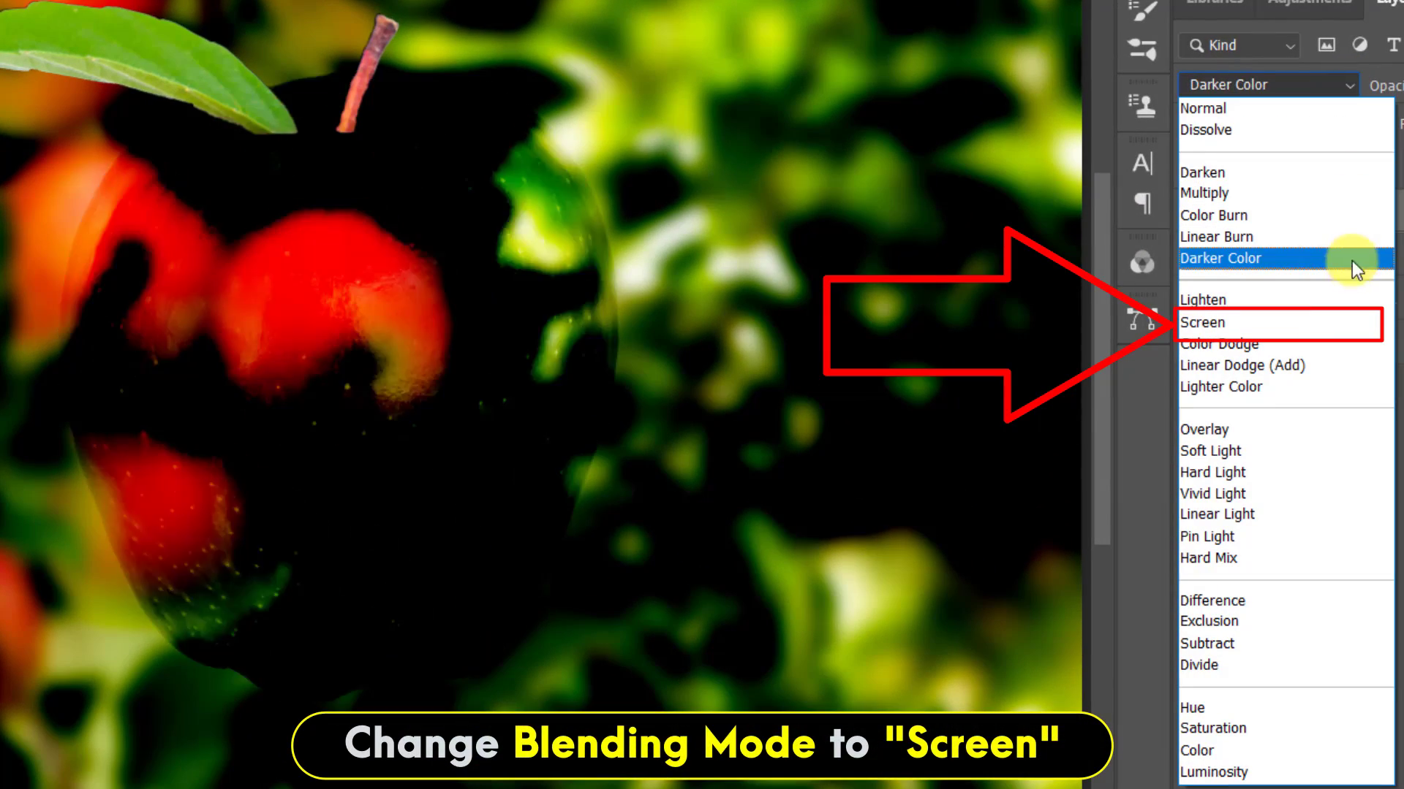
{"action": "left_click", "coordinate": [1350, 320]}
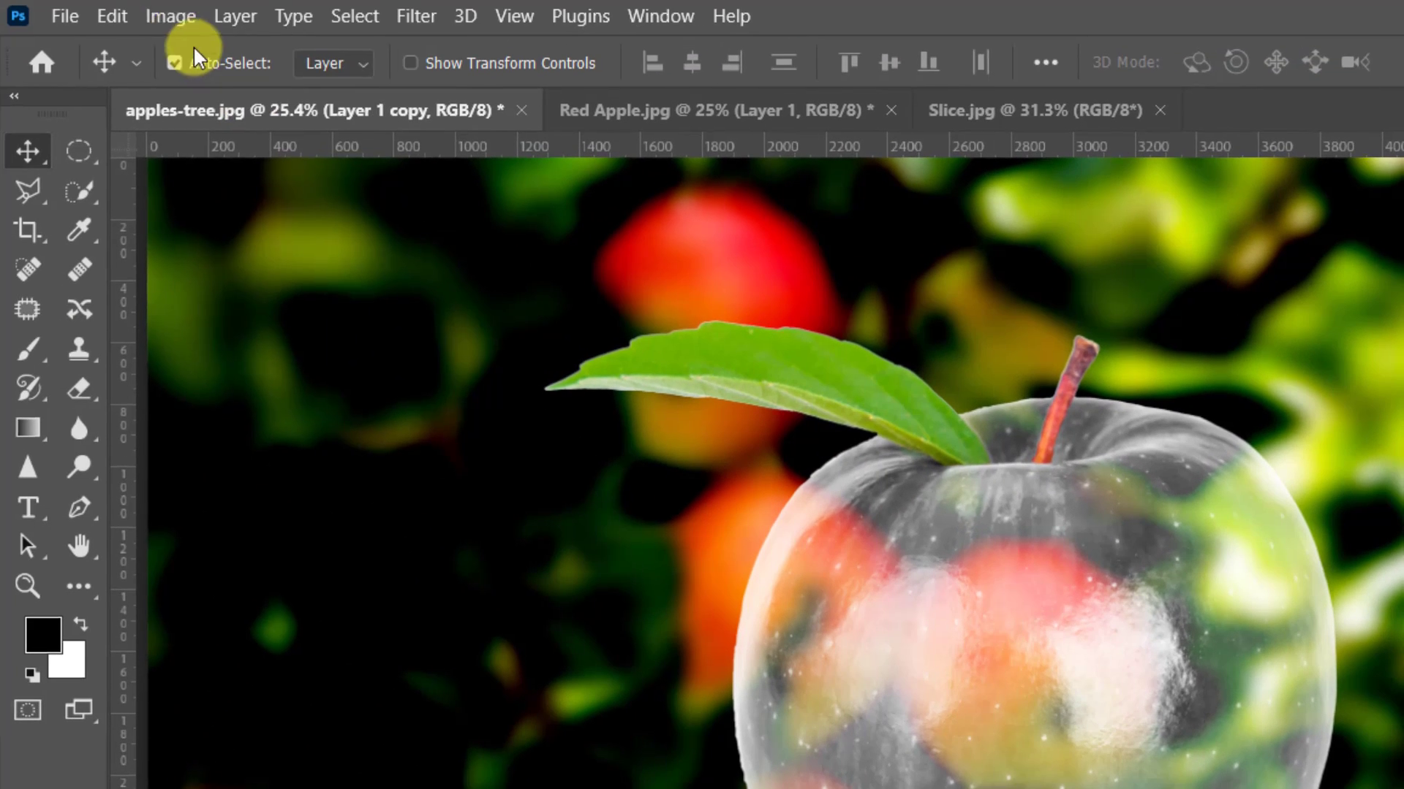
{"action": "left_click", "coordinate": [171, 17]}
{"action": "mouse_move", "coordinate": [296, 88]}
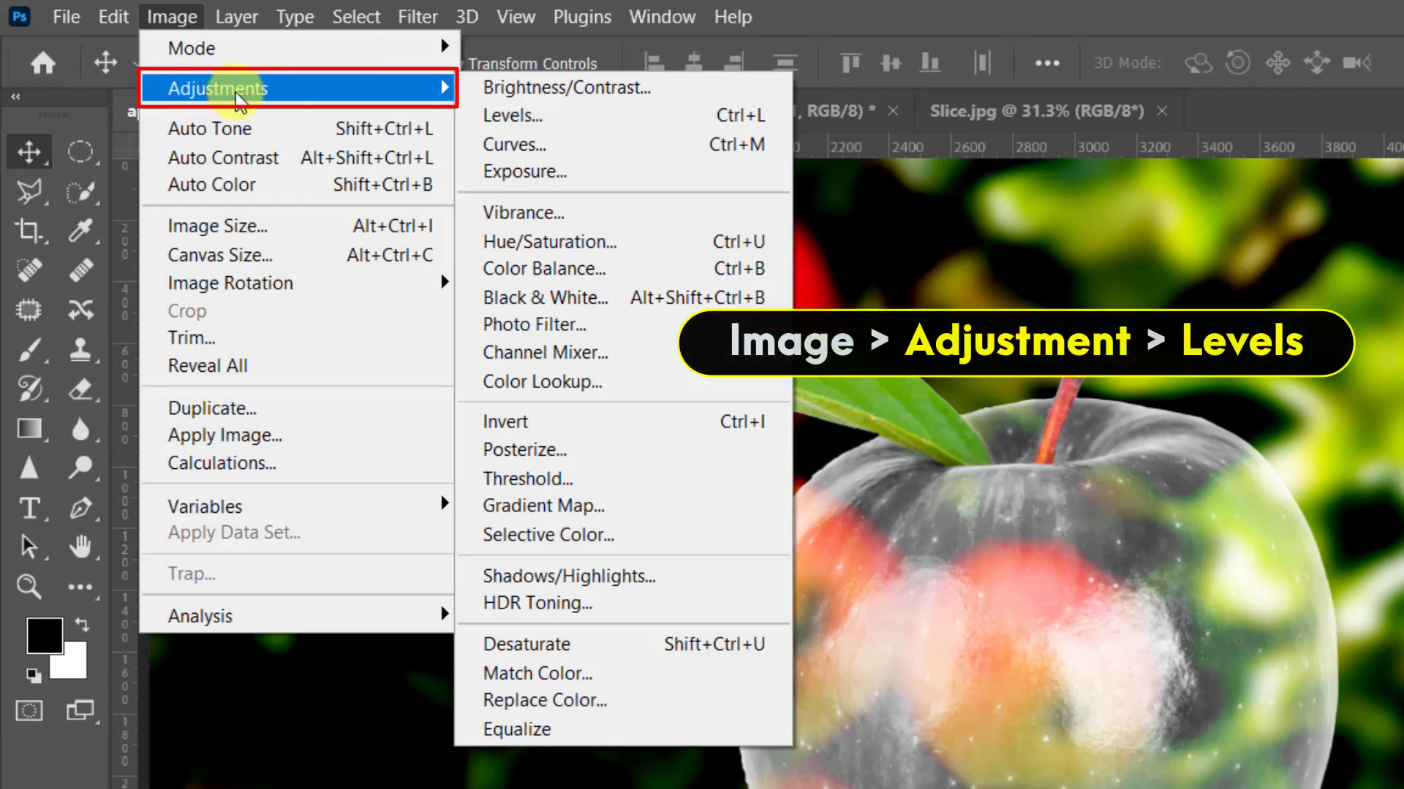
Apply Levels 99 / 0.8 / 225 to Layer 1 copy and add a white layer mask.
{"action": "left_click", "coordinate": [779, 118]}
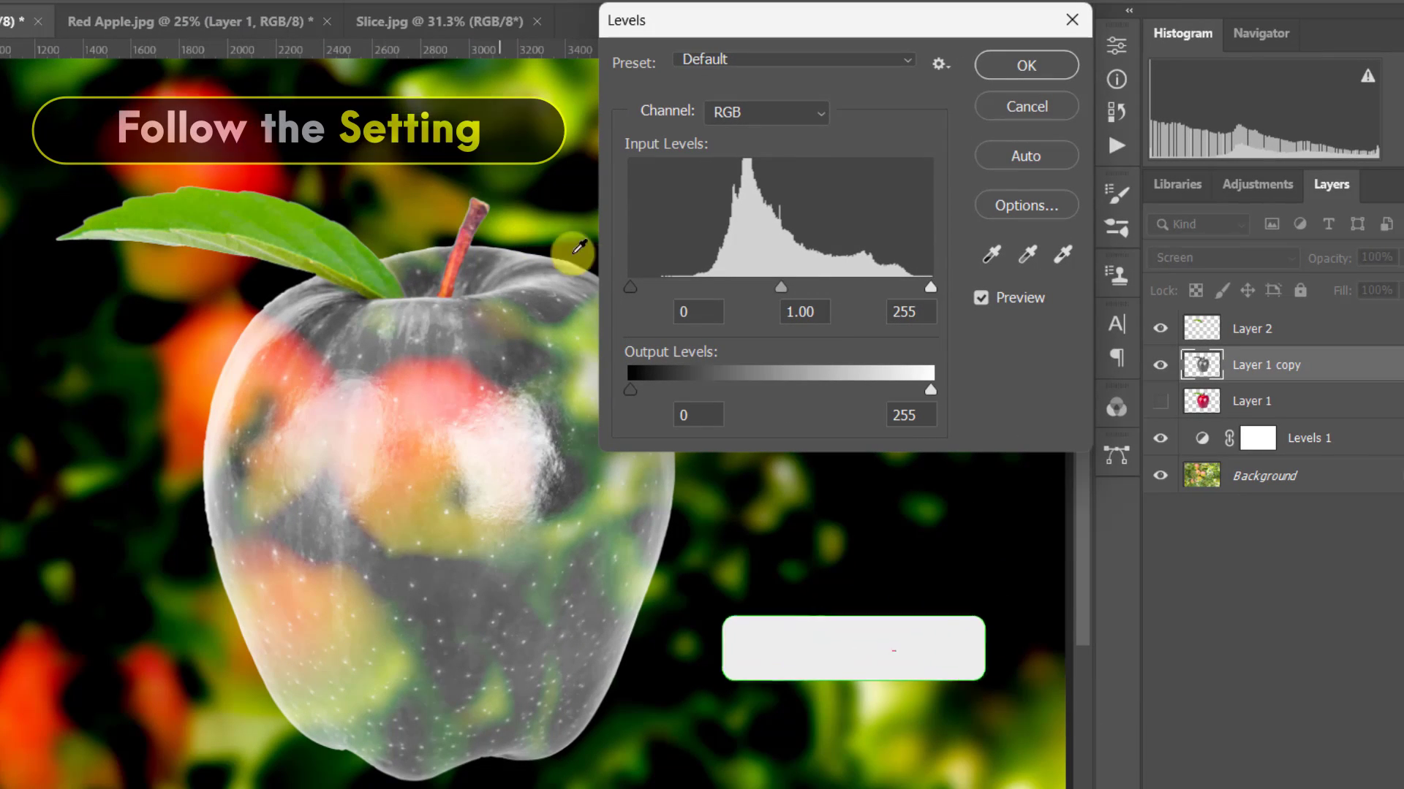
{"action": "left_click_drag", "start_coordinate": [633, 291], "coordinate": [748, 293]}
{"action": "left_click_drag", "start_coordinate": [840, 289], "coordinate": [843, 289]}
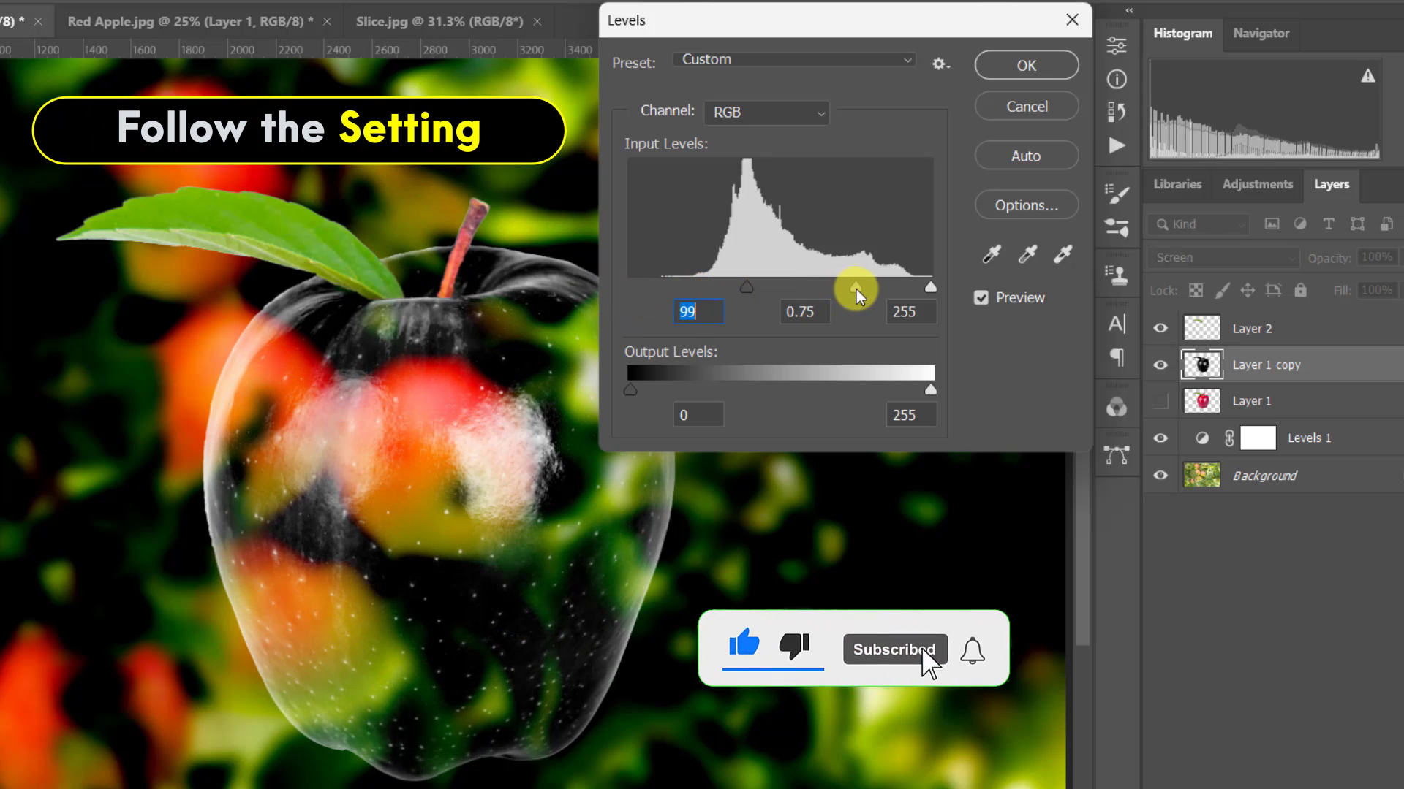
{"action": "left_click_drag", "start_coordinate": [930, 288], "coordinate": [896, 293]}
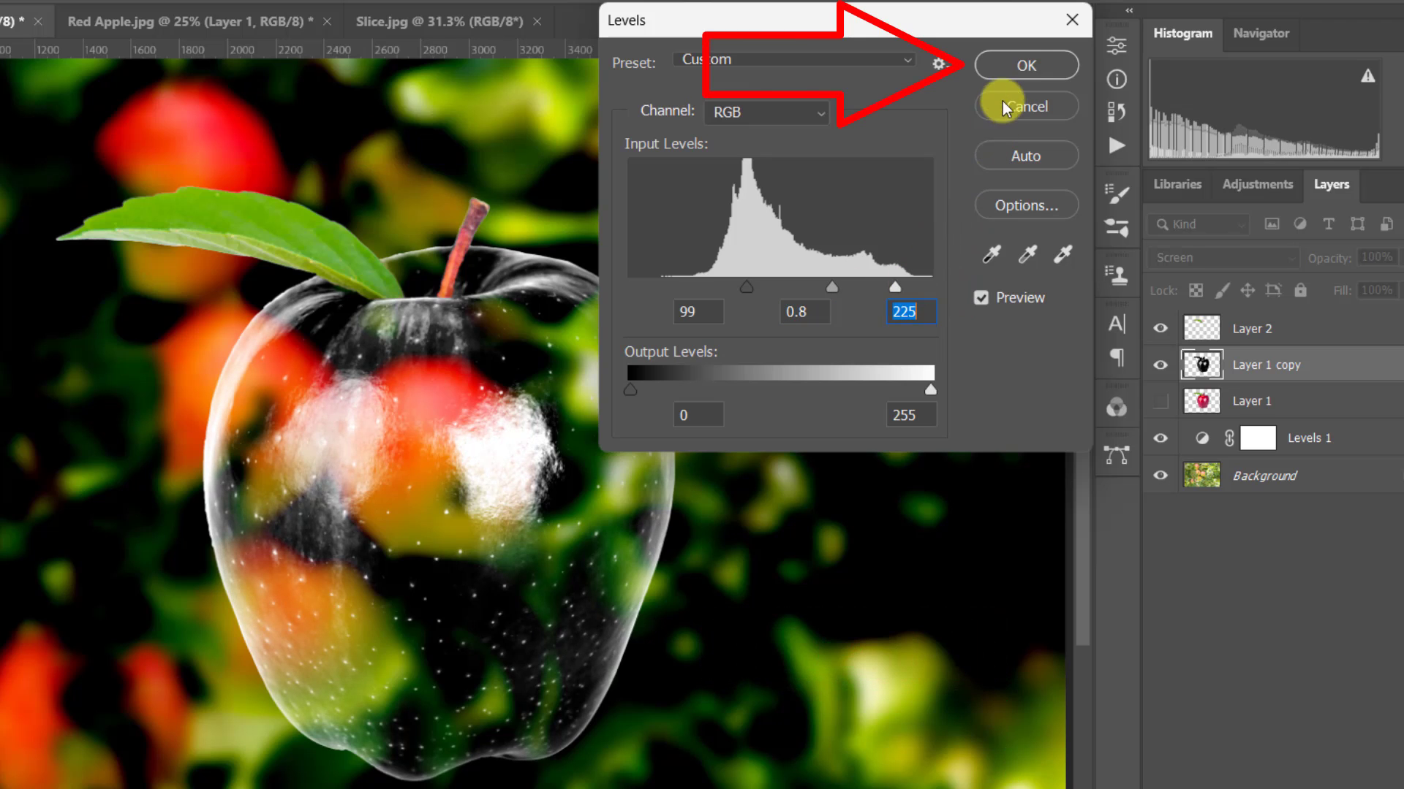
{"action": "left_click", "coordinate": [1026, 66]}
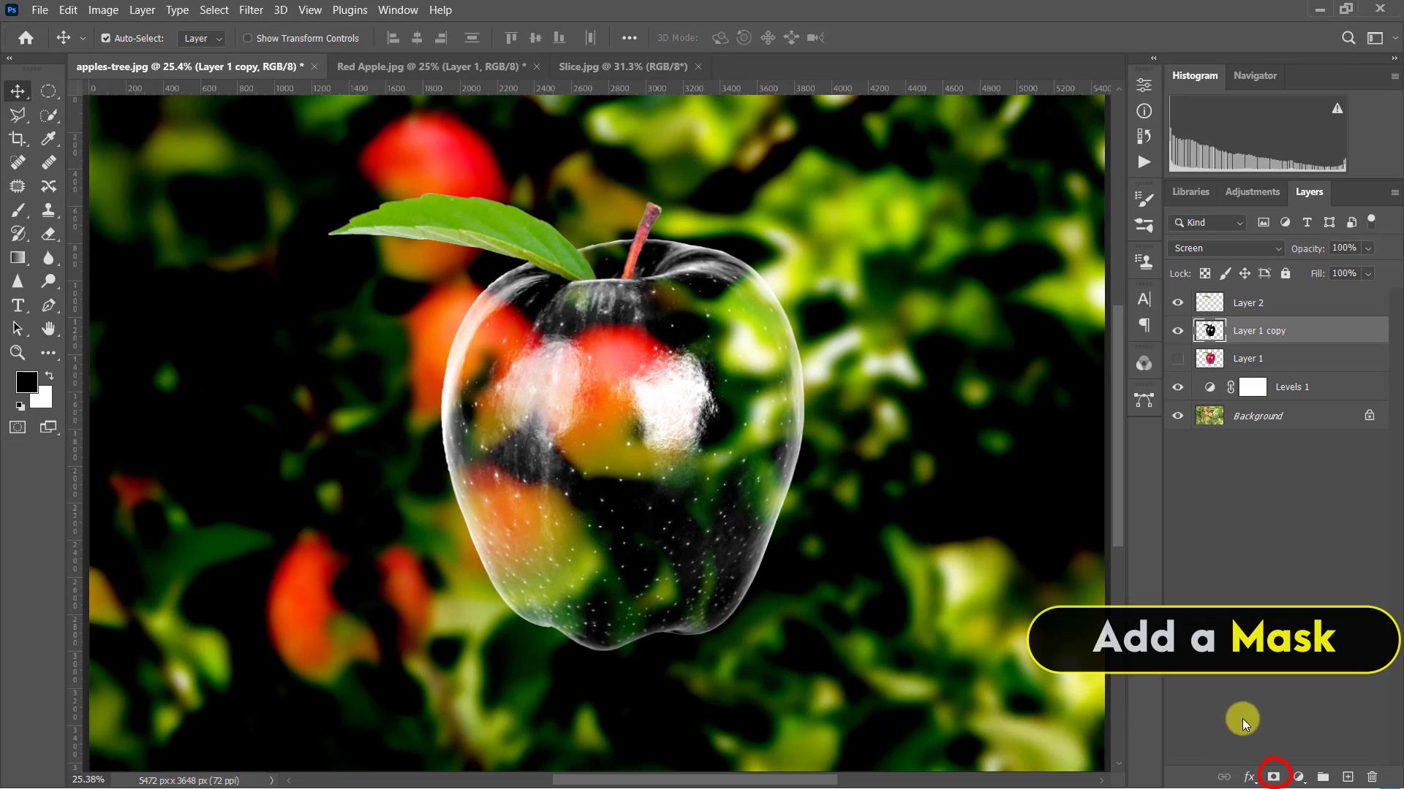
{"action": "left_click", "coordinate": [1272, 774]}
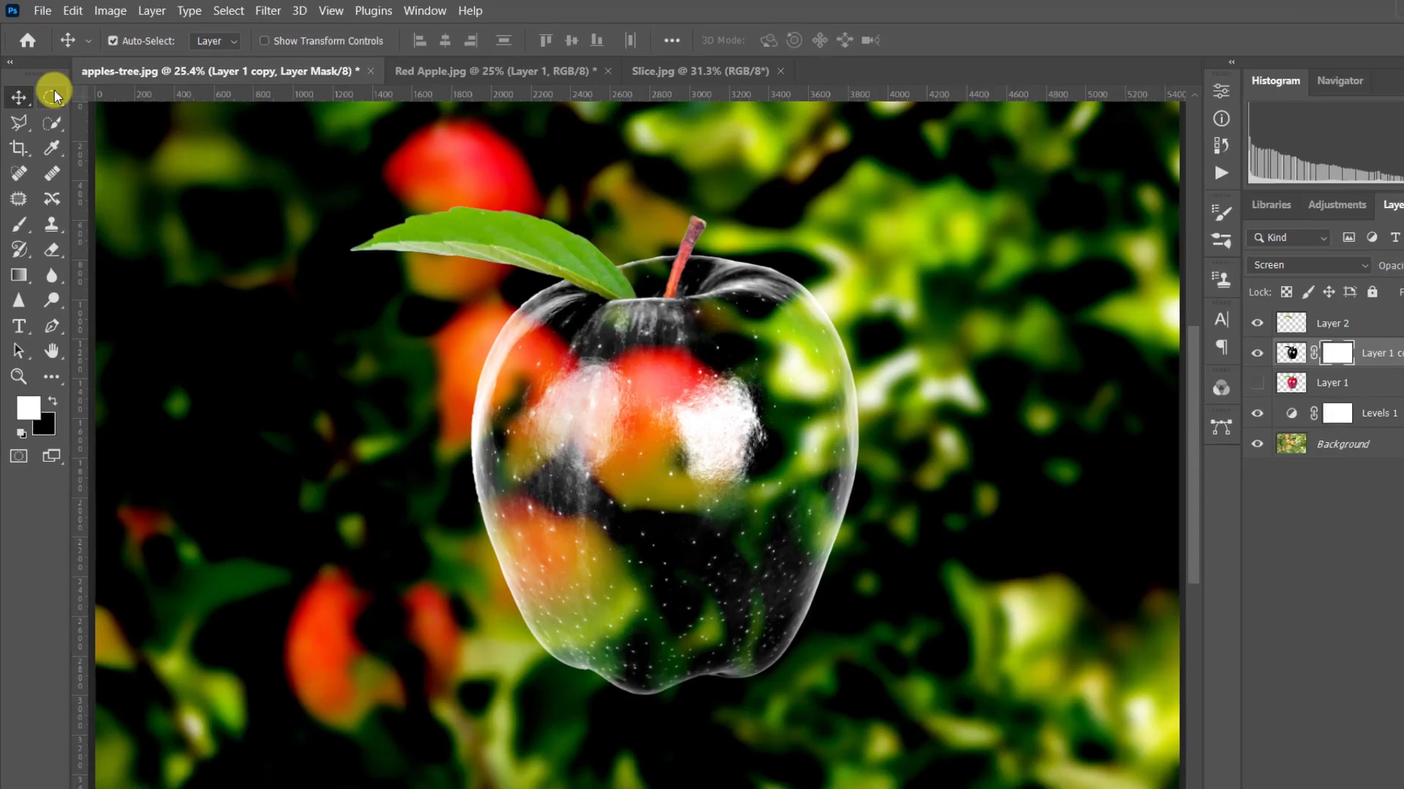
{"action": "left_click", "coordinate": [48, 91]}
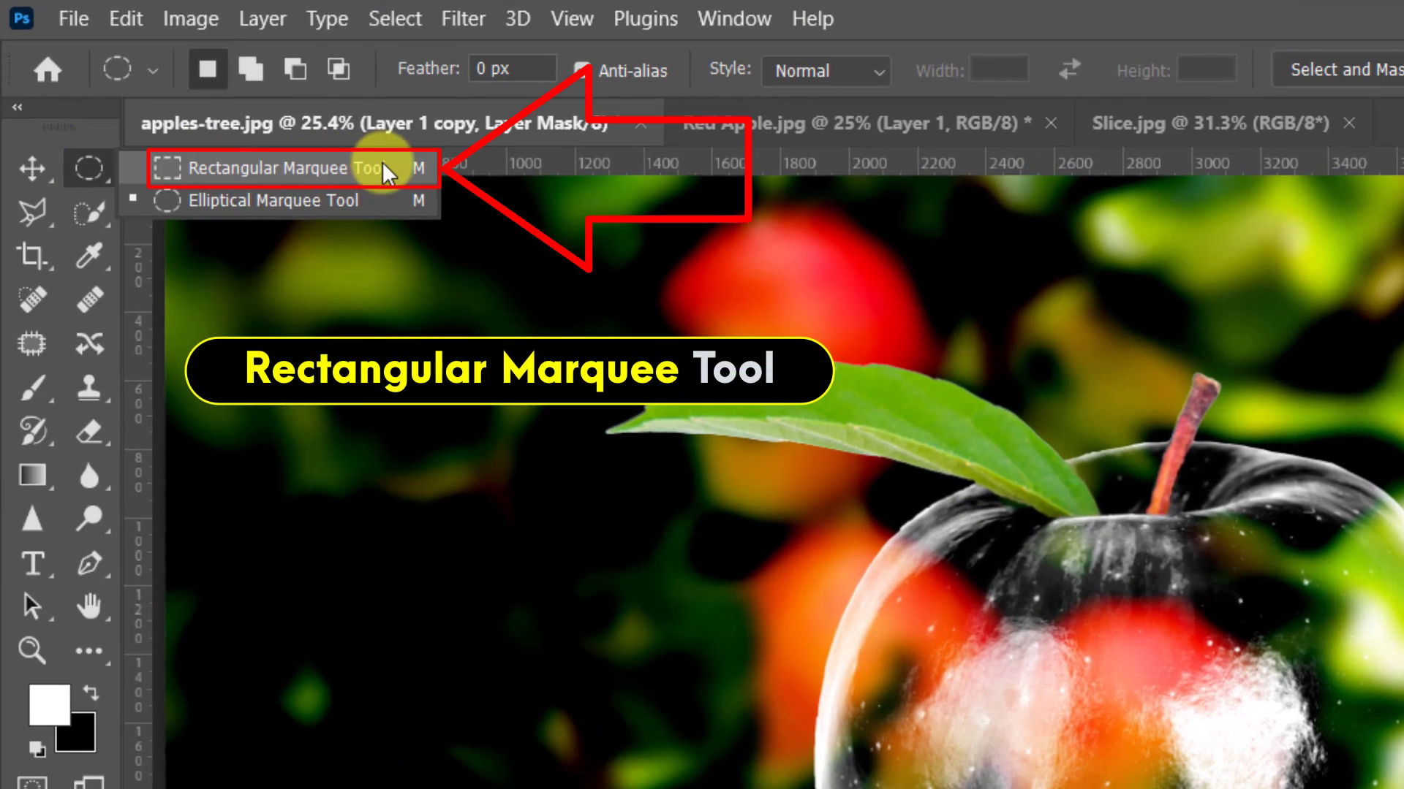
Draw a rectangular selection over the apple's lower half and set black as the brush colour.
{"action": "left_click", "coordinate": [383, 165]}
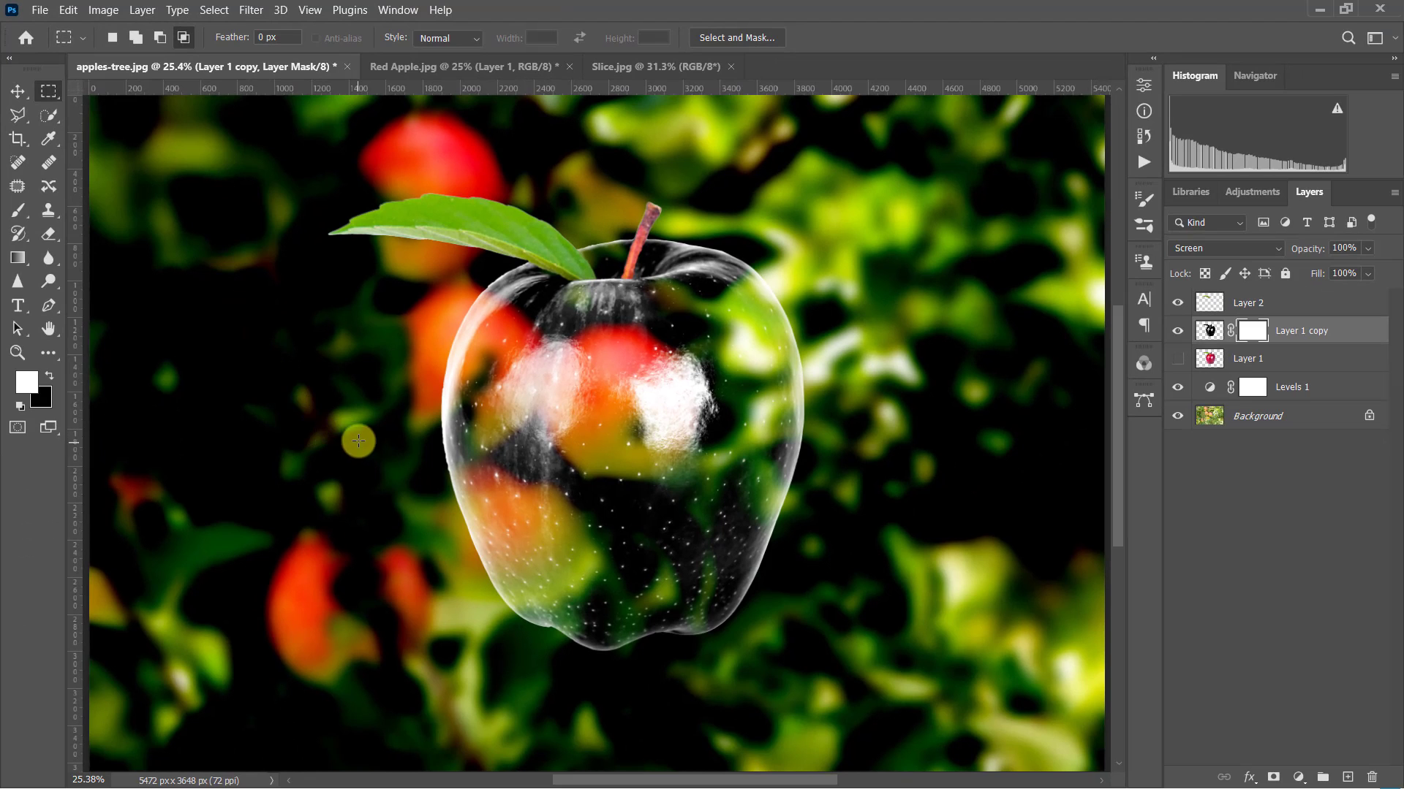
{"action": "left_click_drag", "start_coordinate": [874, 665], "coordinate": [885, 686]}
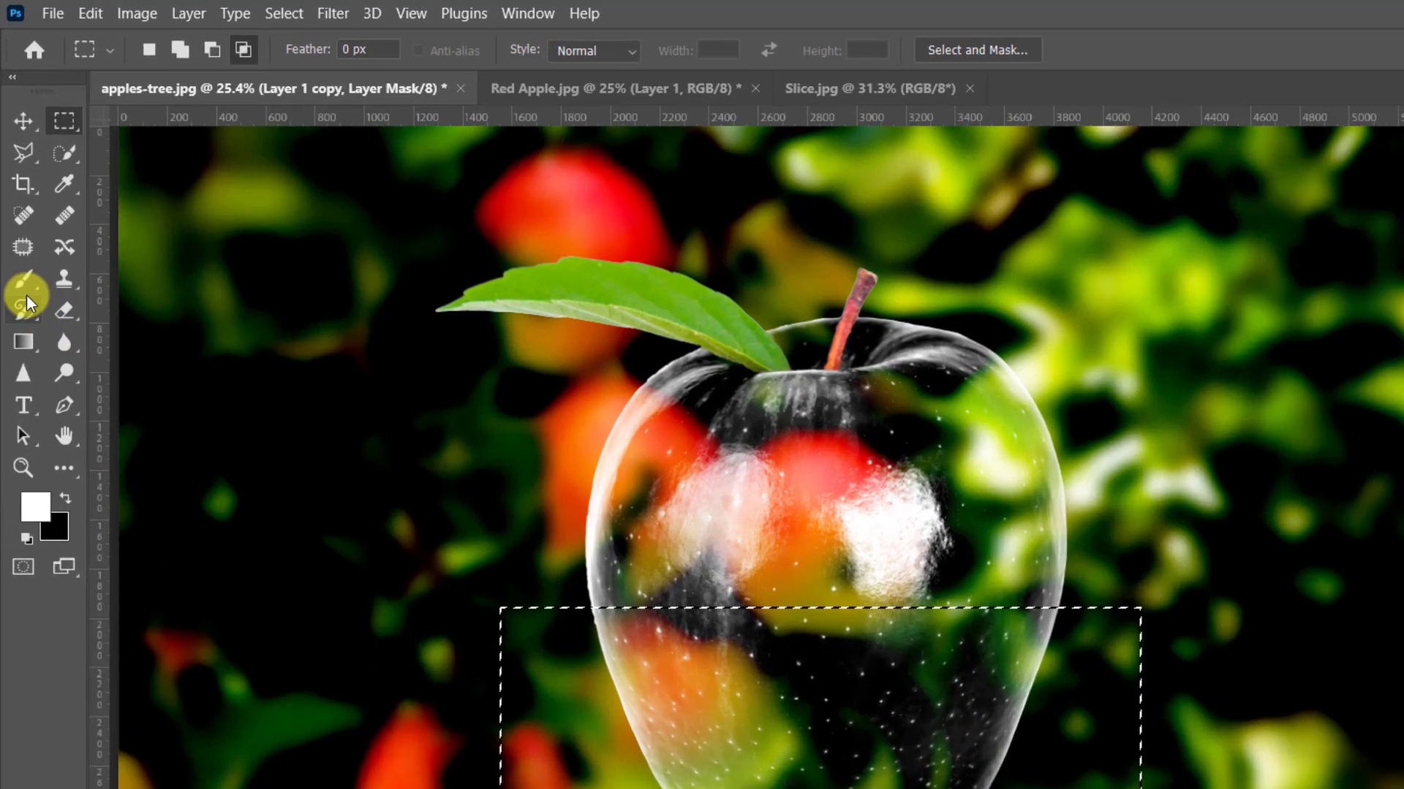
{"action": "left_click", "coordinate": [17, 211]}
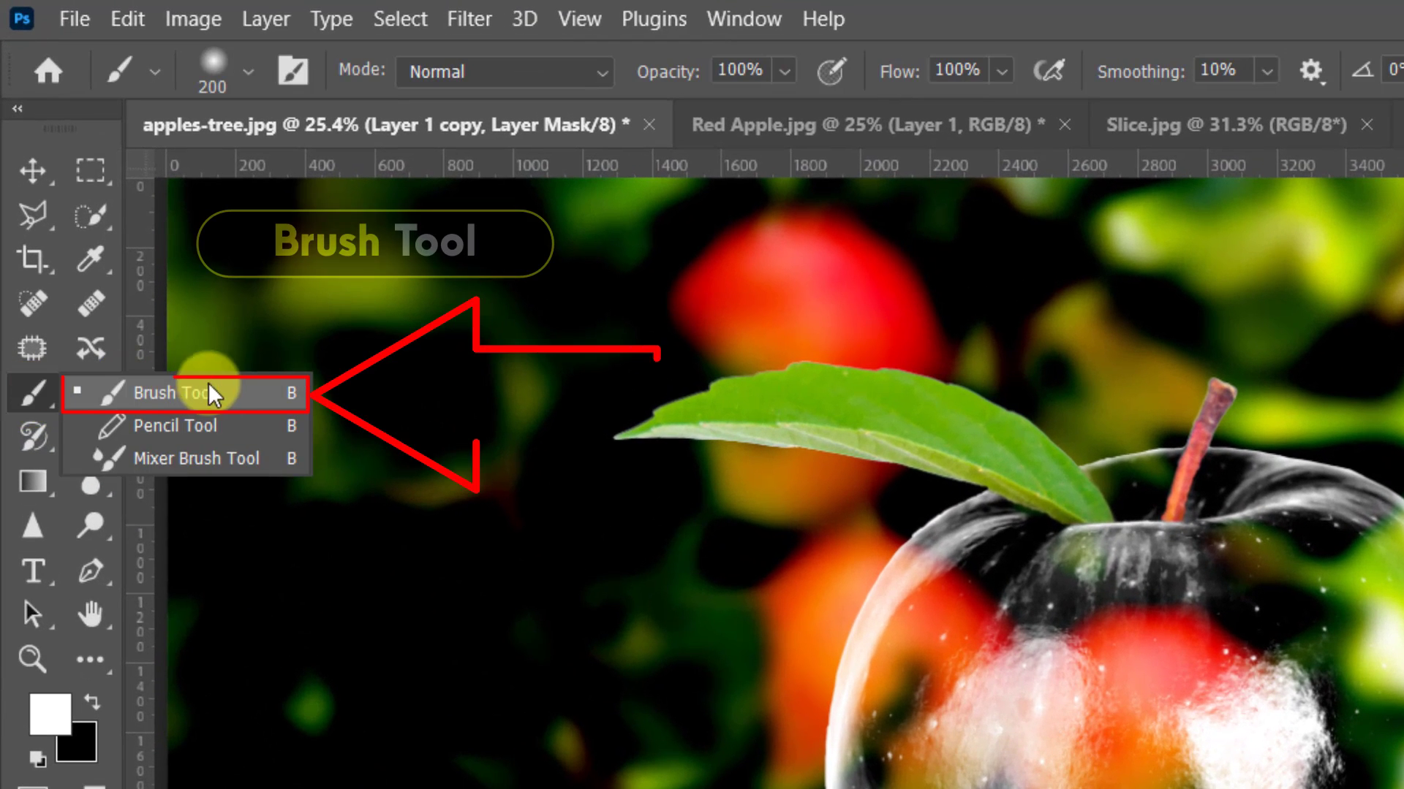
{"action": "left_click", "coordinate": [257, 392]}
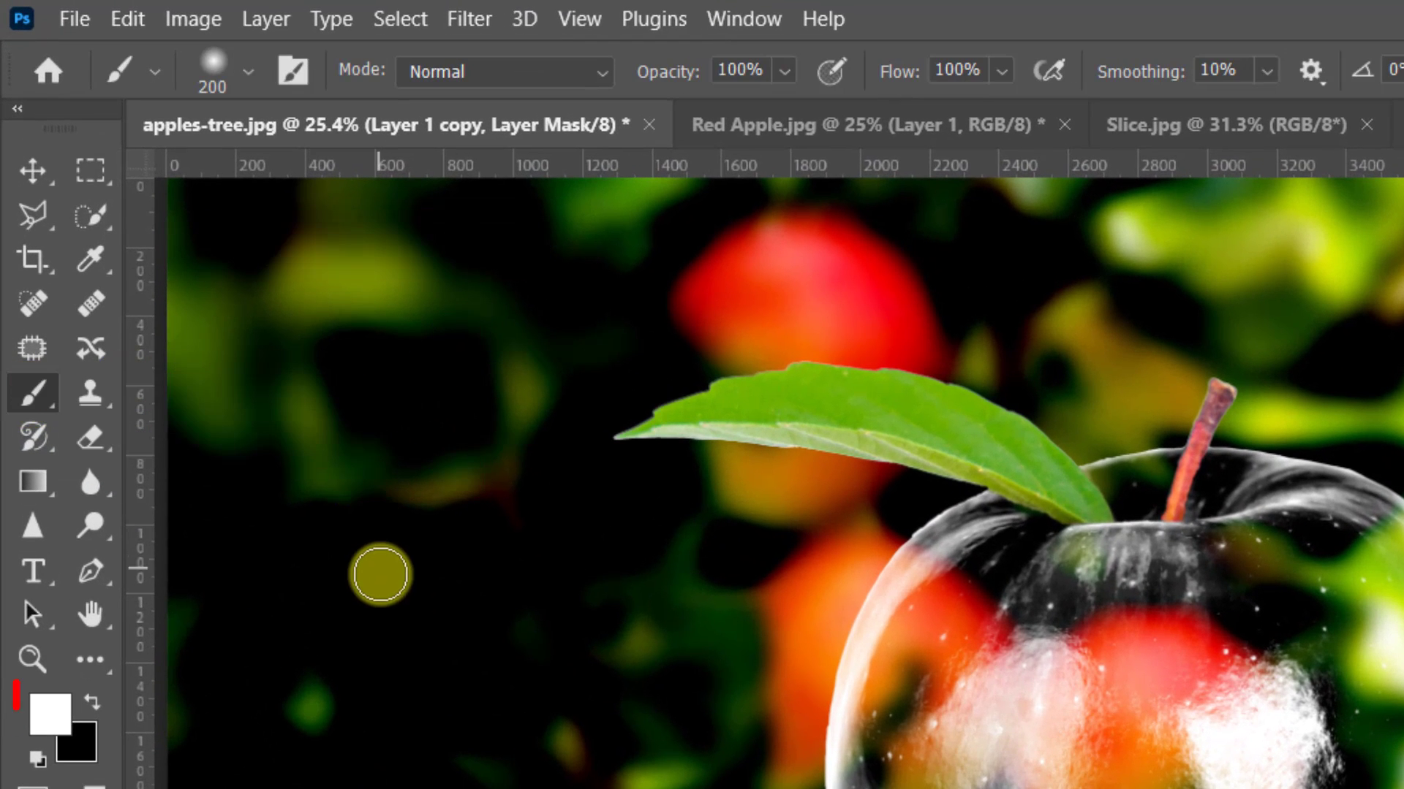
{"action": "left_click", "coordinate": [91, 700]}
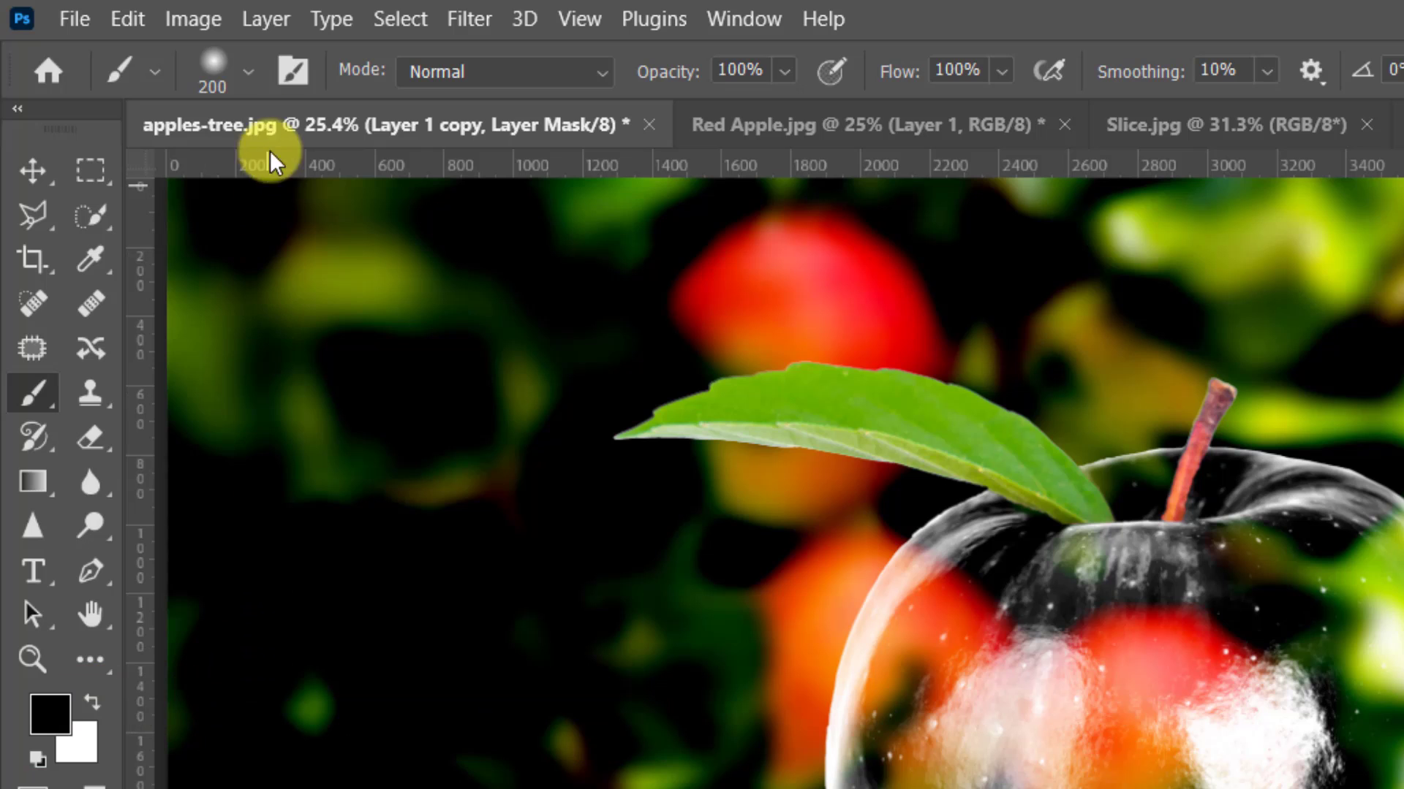
Paint black with a Hard Round brush inside the selection to hide the glass lower half.
{"action": "left_click", "coordinate": [248, 71]}
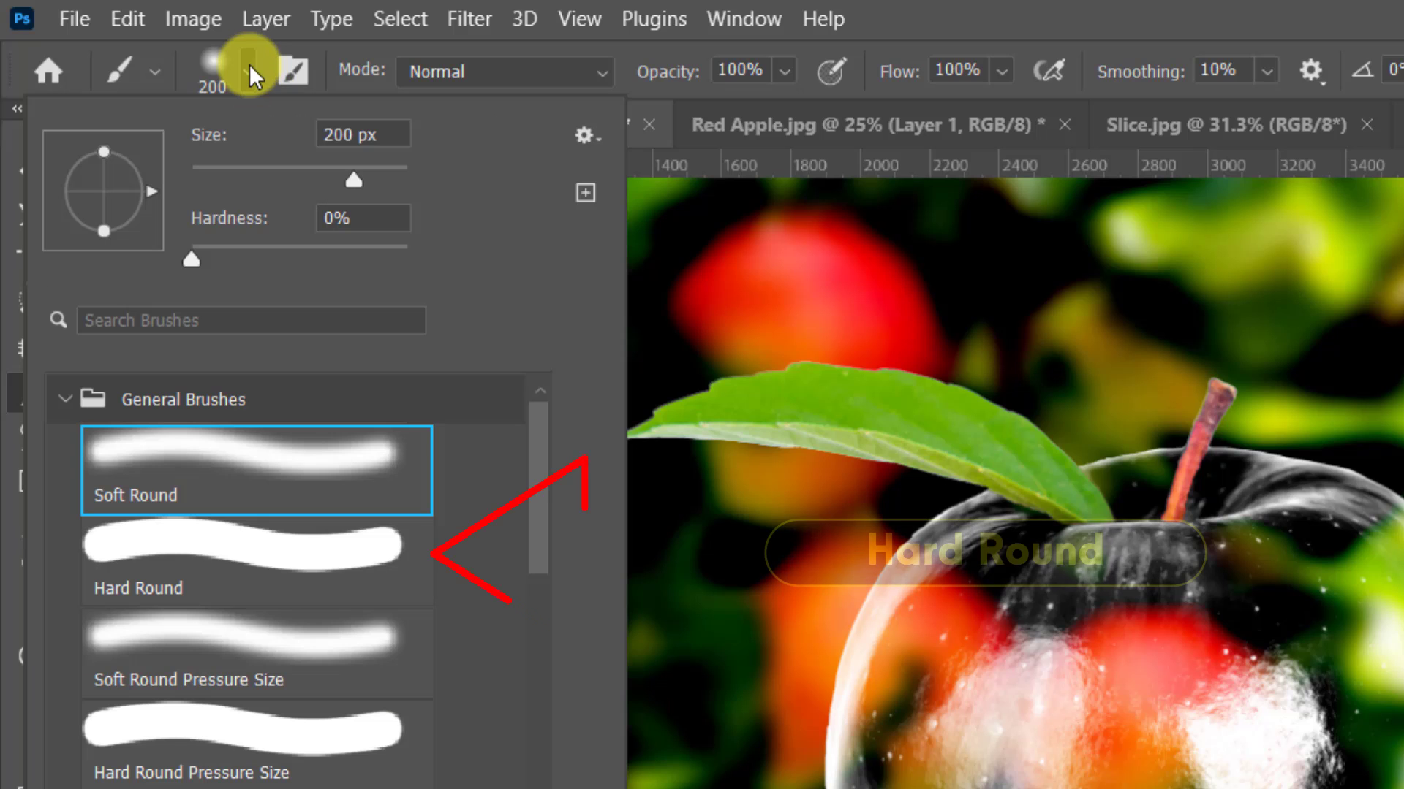
{"action": "left_click", "coordinate": [225, 573]}
{"action": "key", "text": "Return"}
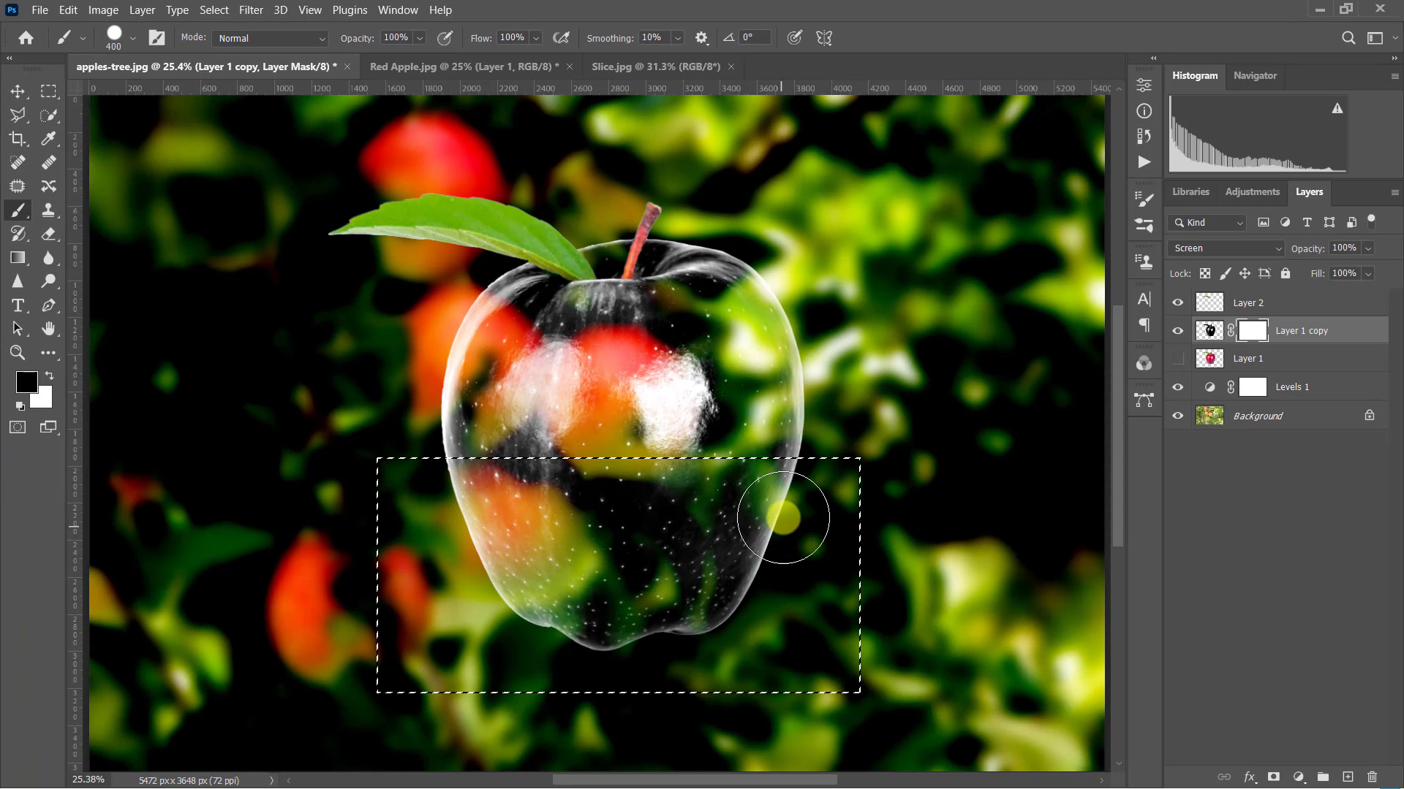
{"action": "left_click_drag", "start_coordinate": [782, 518], "coordinate": [446, 502]}
{"action": "mouse_move", "coordinate": [696, 545]}
{"action": "left_mouse_down"}
{"action": "mouse_move", "coordinate": [595, 614]}
{"action": "mouse_move", "coordinate": [529, 512]}
{"action": "left_mouse_up"}
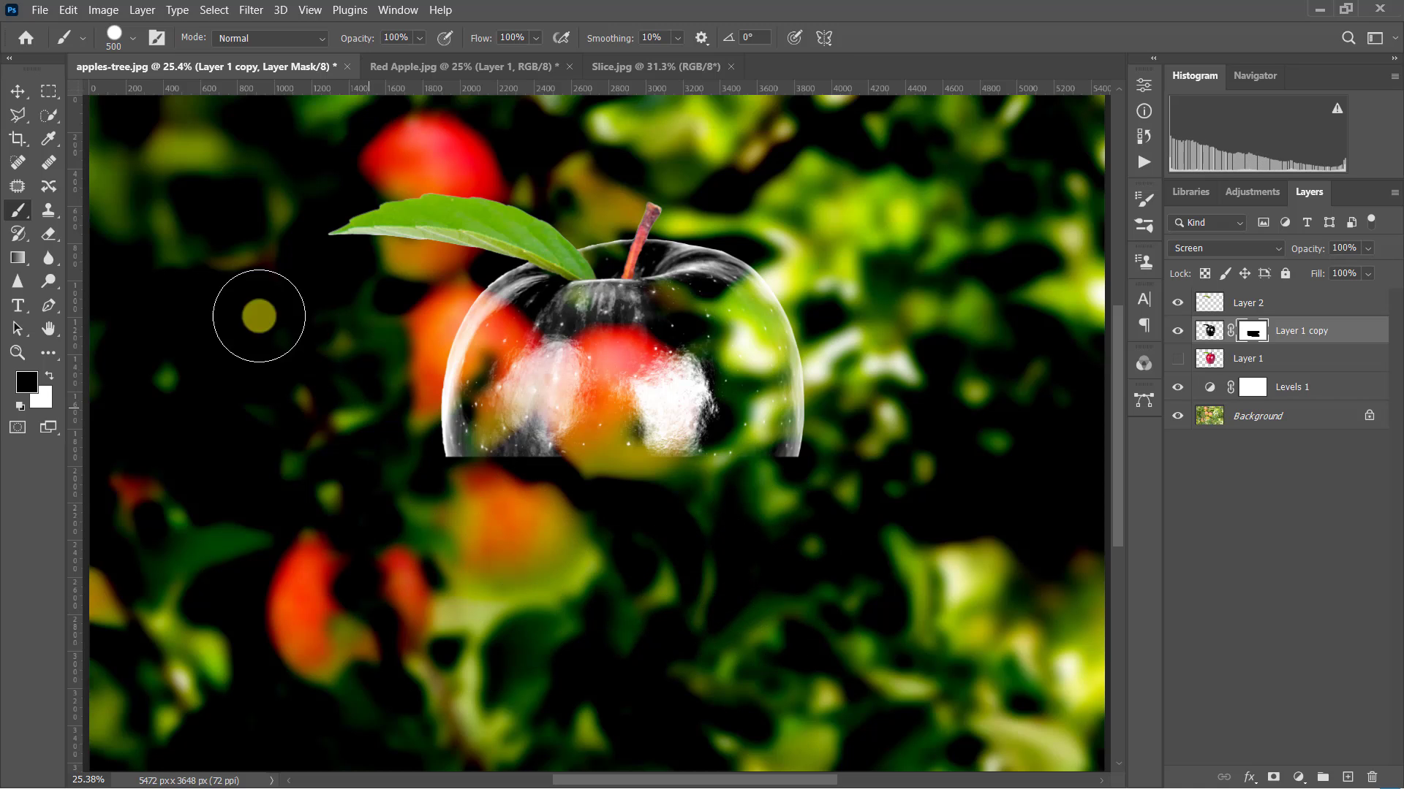
Show Layer 1, copy Layer 1 copy's mask onto it and invert it, then bring up Slice.jpg.
{"action": "left_click", "coordinate": [18, 91]}
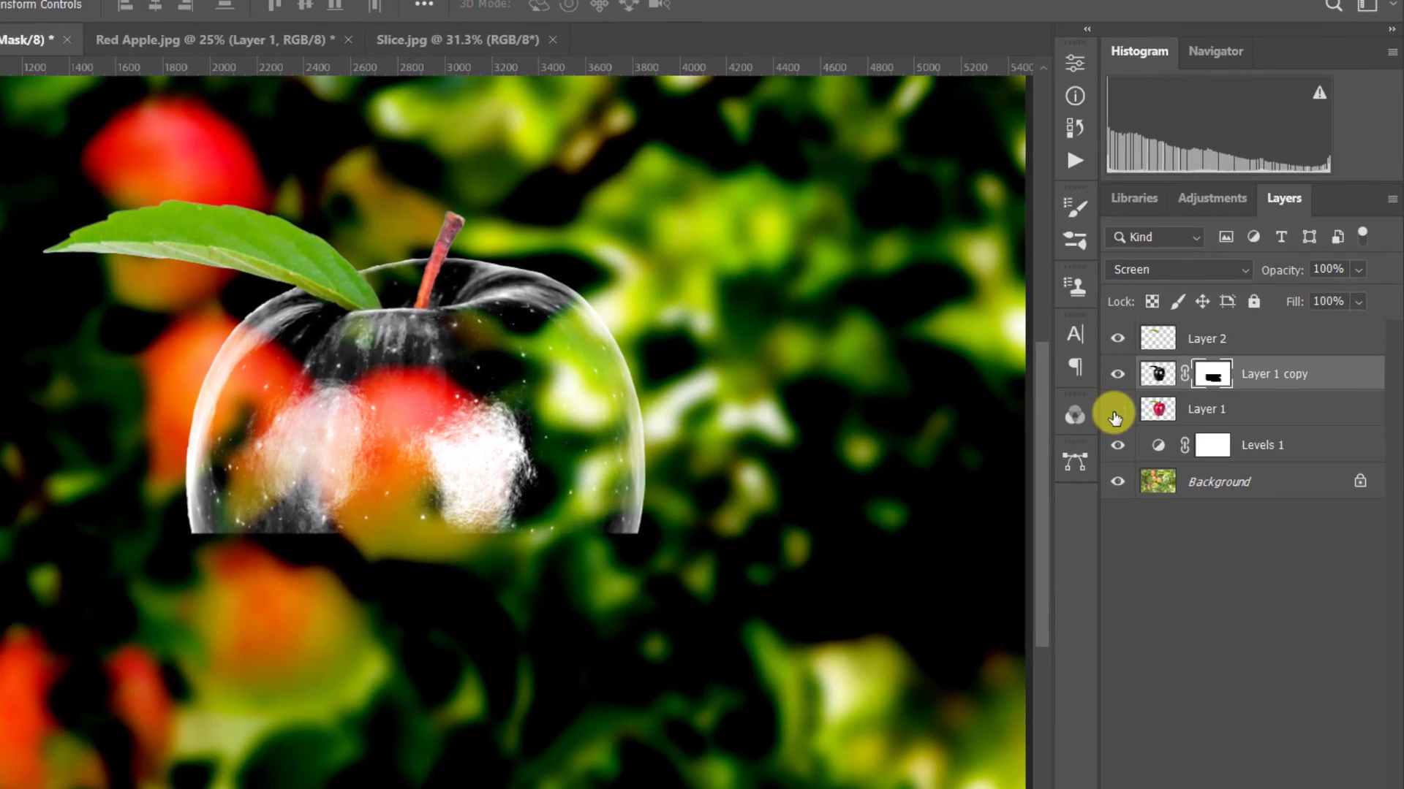
{"action": "left_click", "coordinate": [1166, 369]}
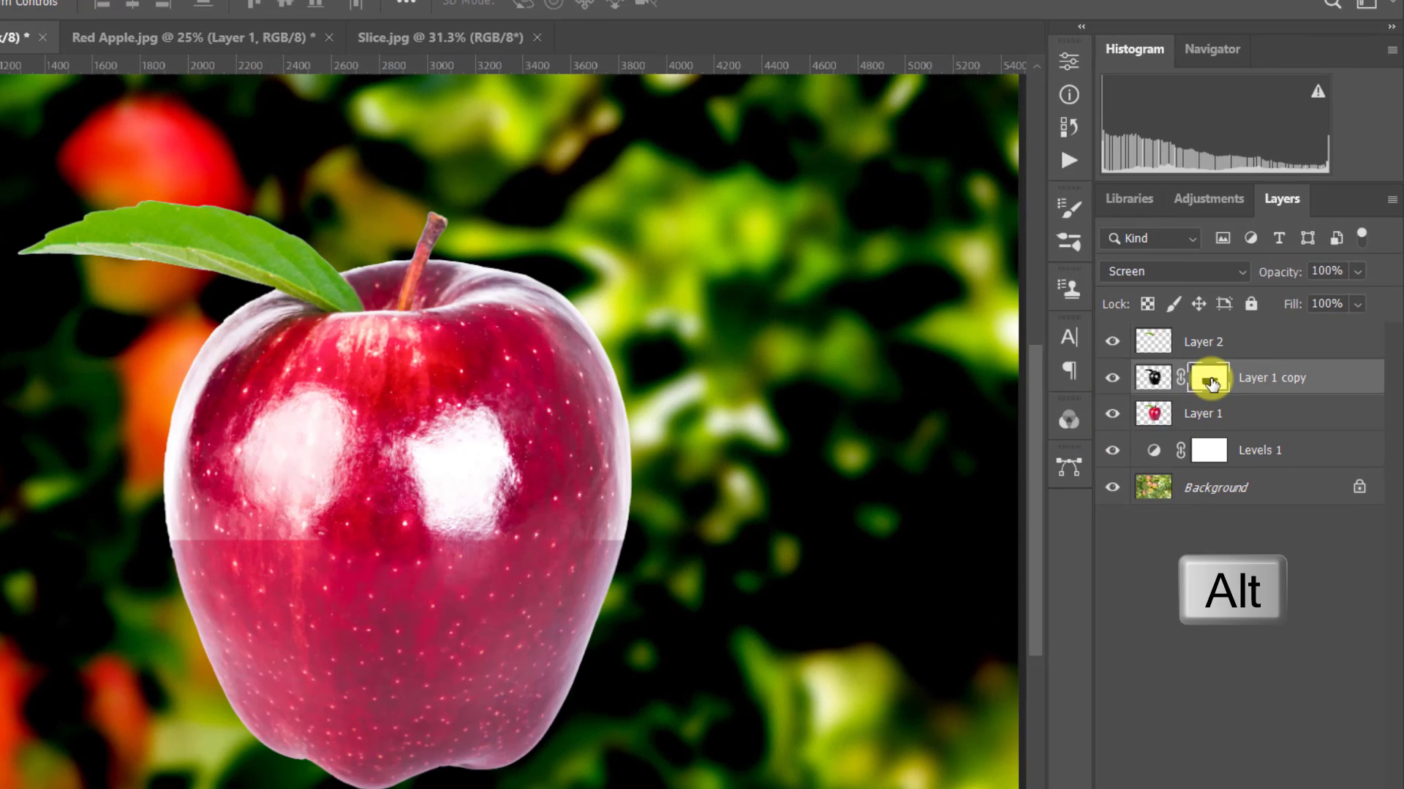
{"action": "left_click_drag", "start_coordinate": [1210, 381], "coordinate": [1222, 412]}
{"action": "left_click", "coordinate": [1209, 417]}
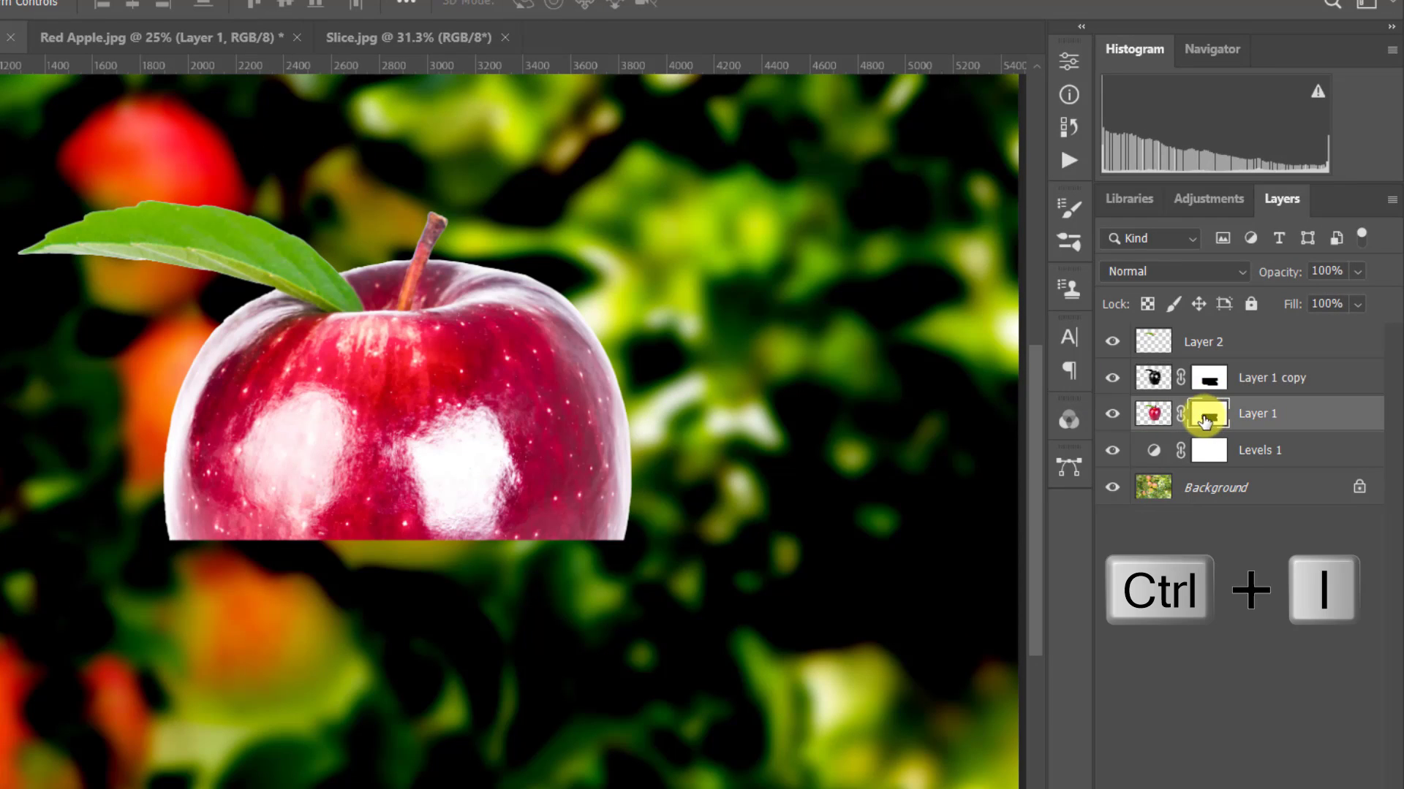
{"action": "key", "text": "ctrl+i"}
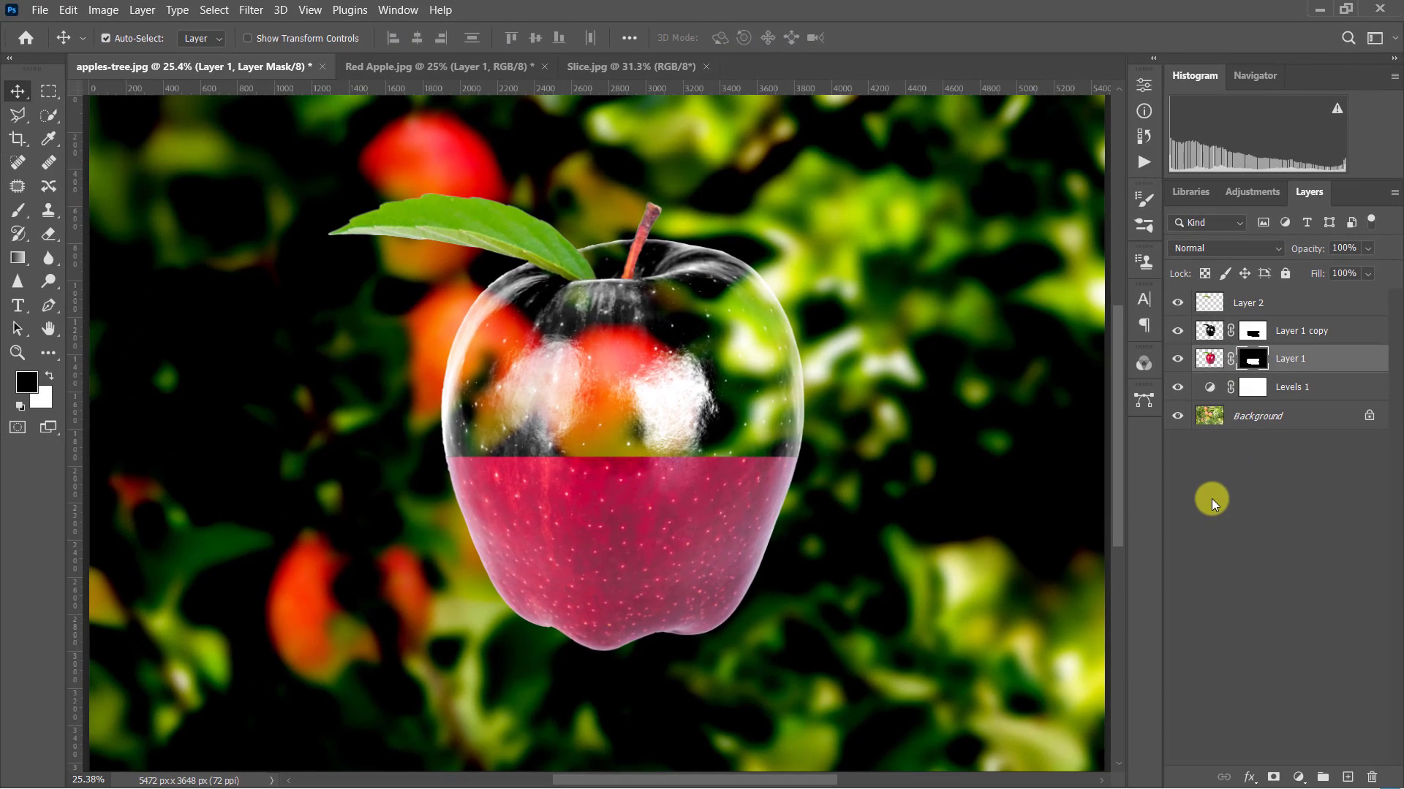
{"action": "left_click", "coordinate": [636, 66]}
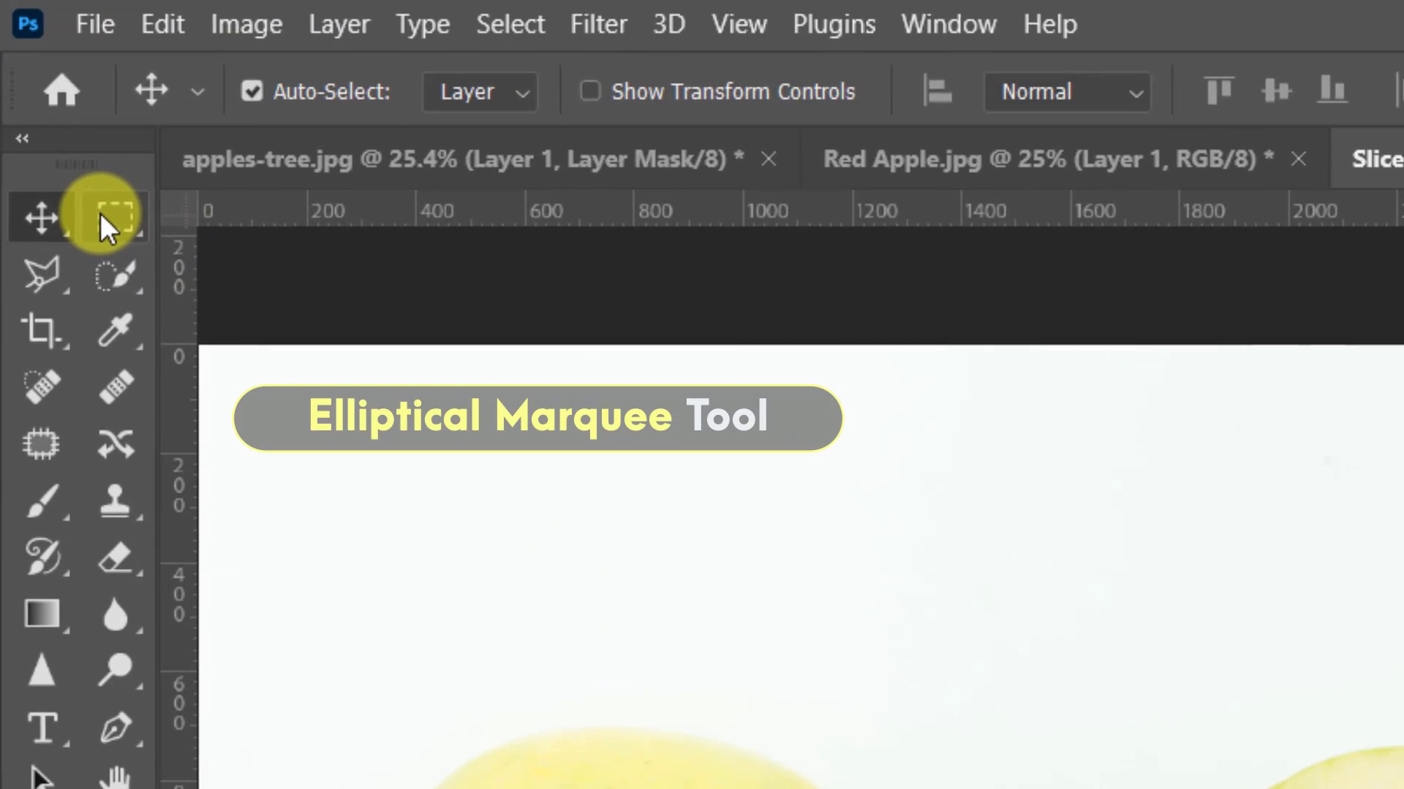
Copy an elliptical selection of the middle apple slice into the apples-tree composite.
{"action": "left_click", "coordinate": [49, 91]}
{"action": "left_click", "coordinate": [490, 266]}
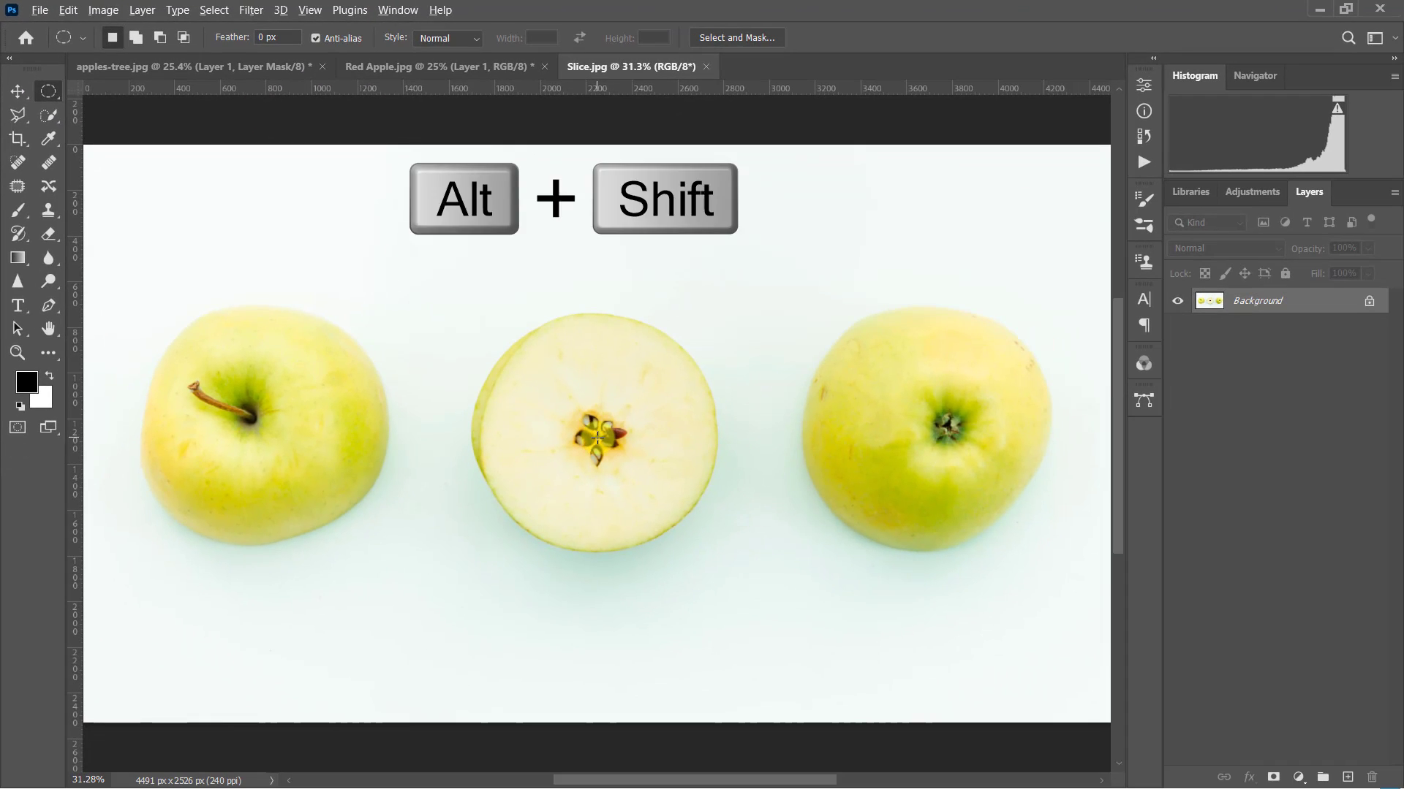
{"action": "left_click_drag", "start_coordinate": [738, 544], "coordinate": [739, 545]}
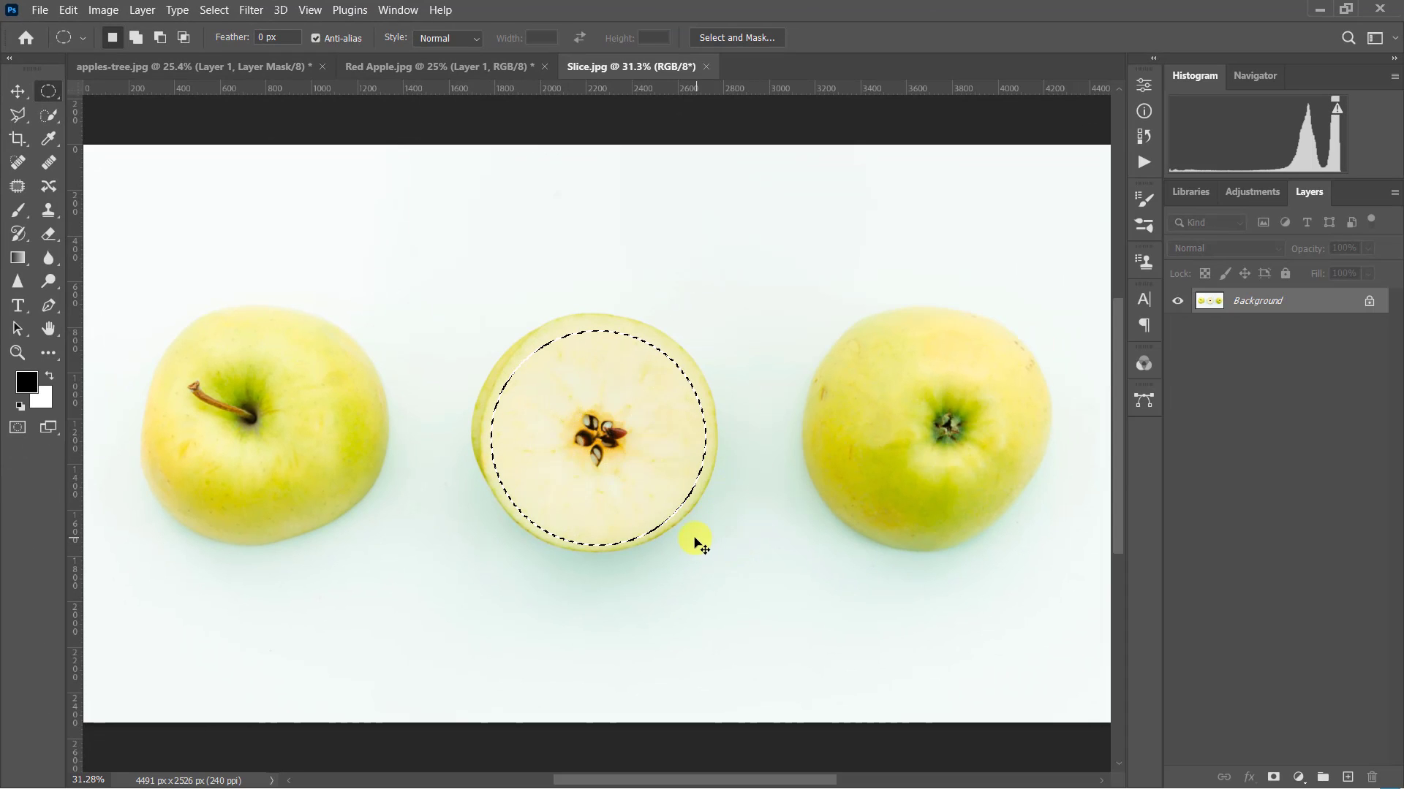
{"action": "key", "text": "ctrl+c"}
{"action": "left_click", "coordinate": [206, 67]}
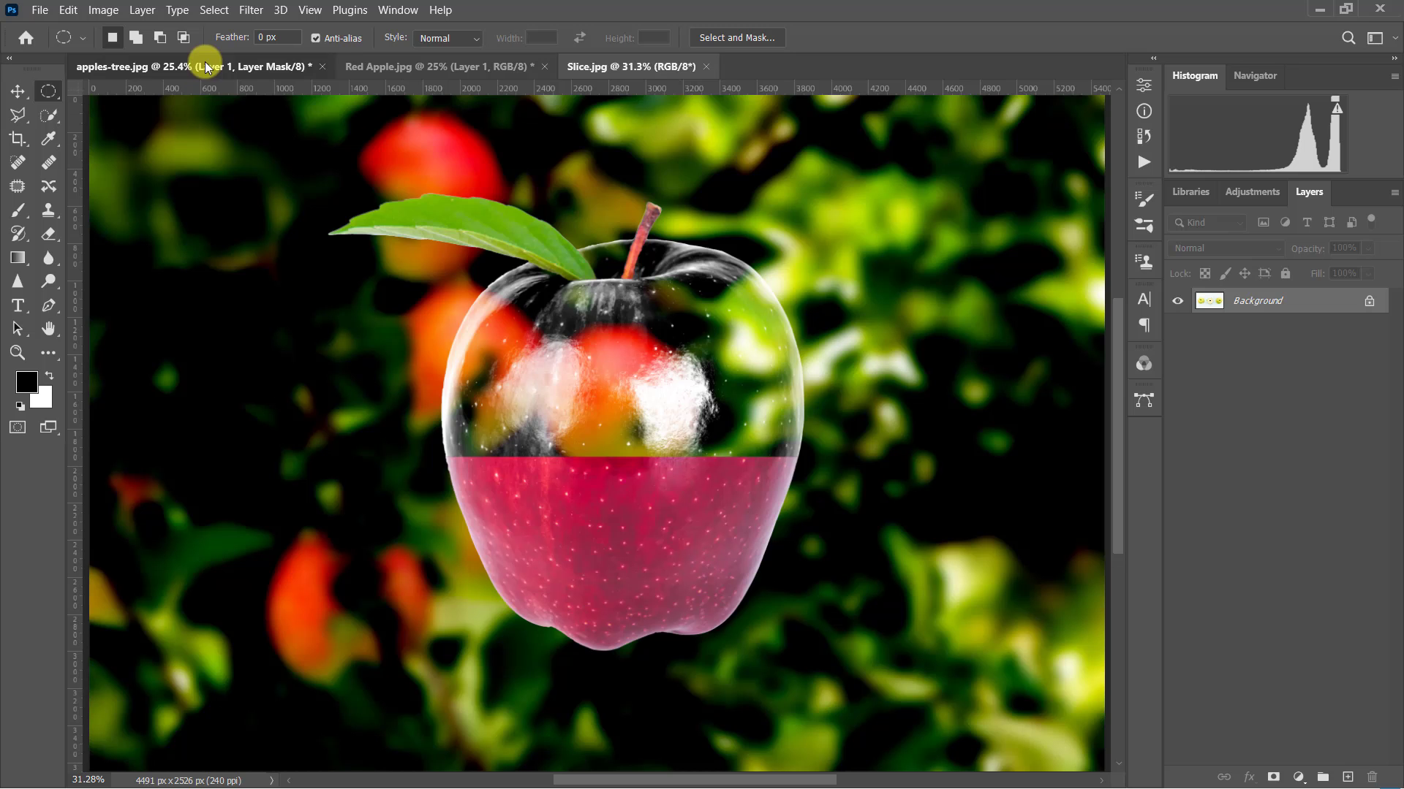
{"action": "key", "text": "ctrl+v"}
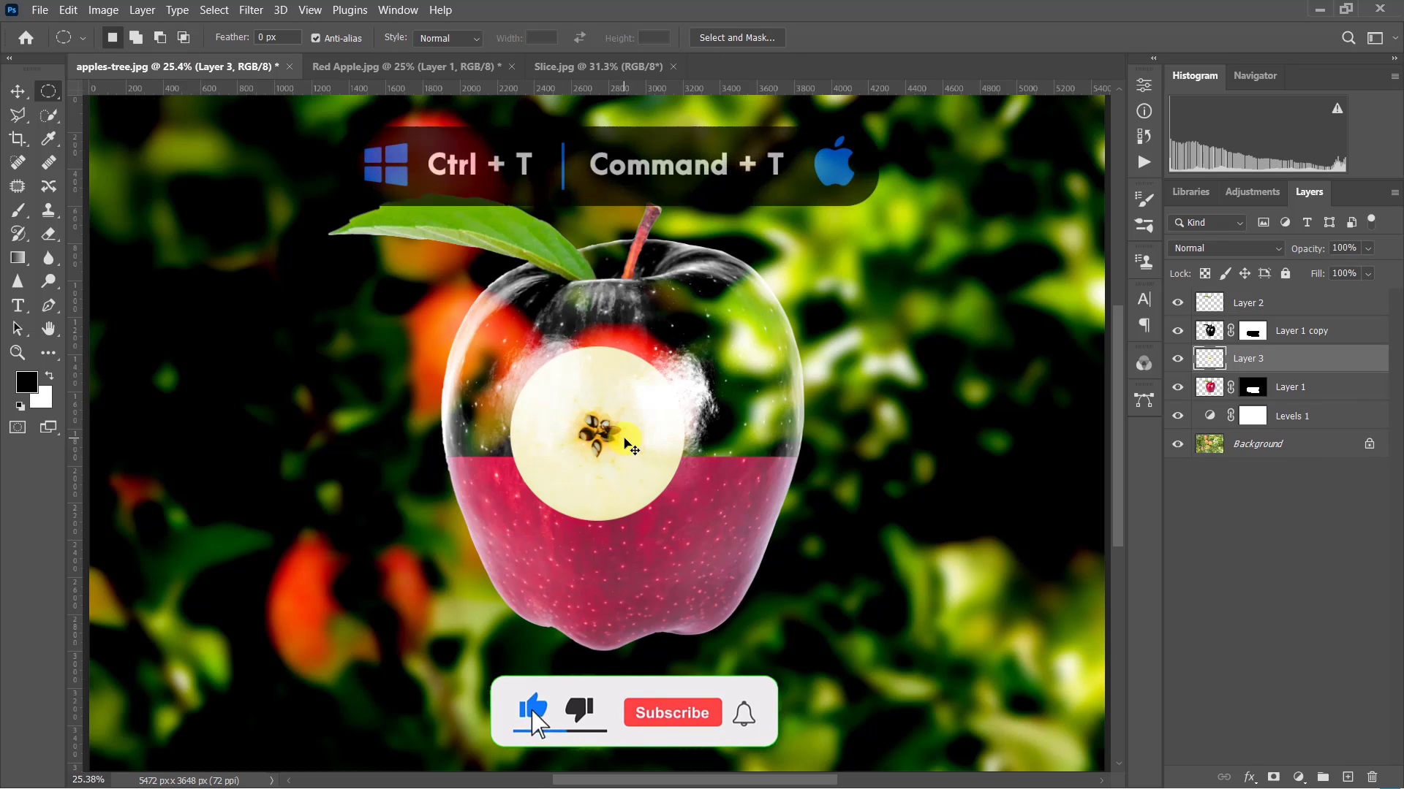
Enlarge the slice to about 207%, flatten it into a thin ellipse and nudge it right.
{"action": "key", "text": "ctrl+t"}
{"action": "left_click_drag", "start_coordinate": [510, 519], "coordinate": [444, 585]}
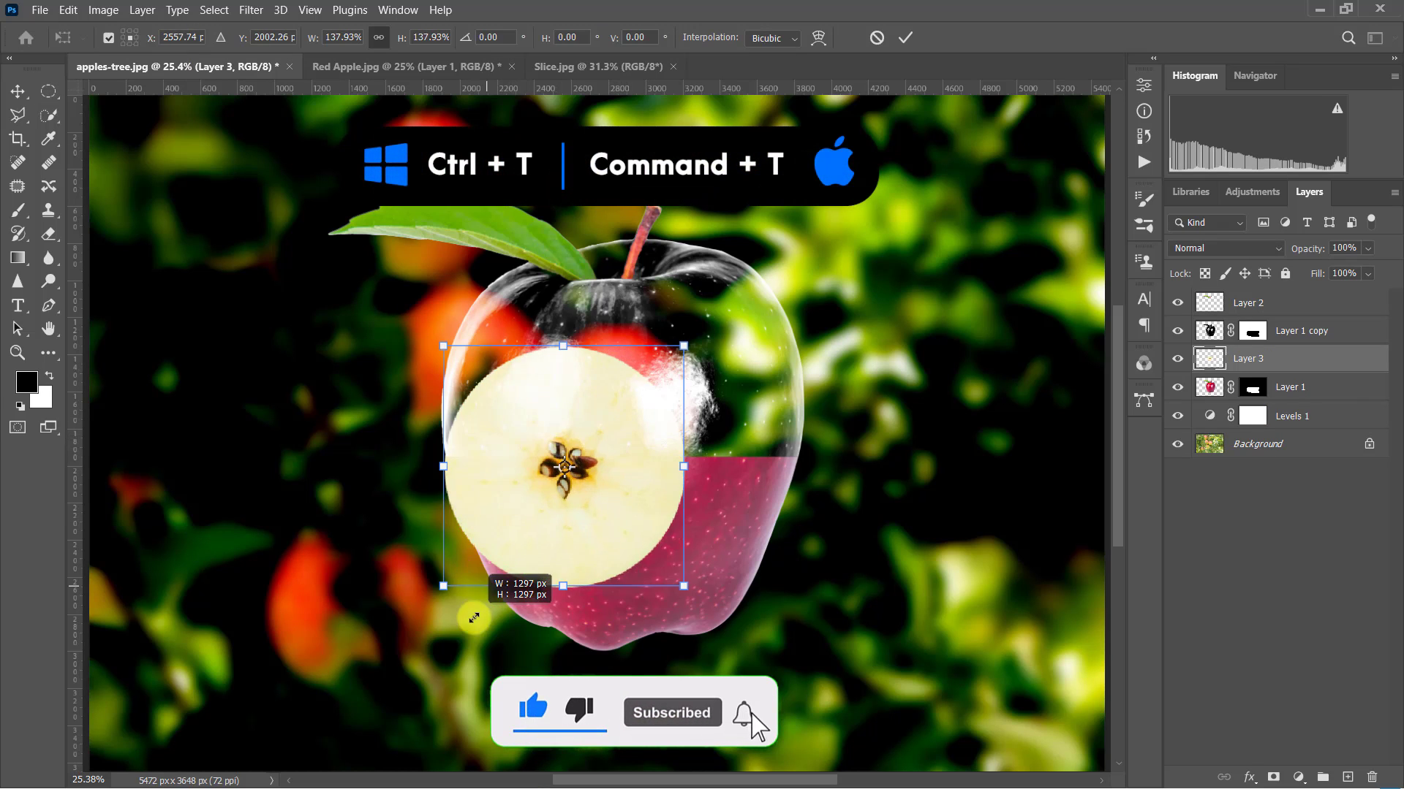
{"action": "left_click_drag", "start_coordinate": [683, 346], "coordinate": [804, 225]}
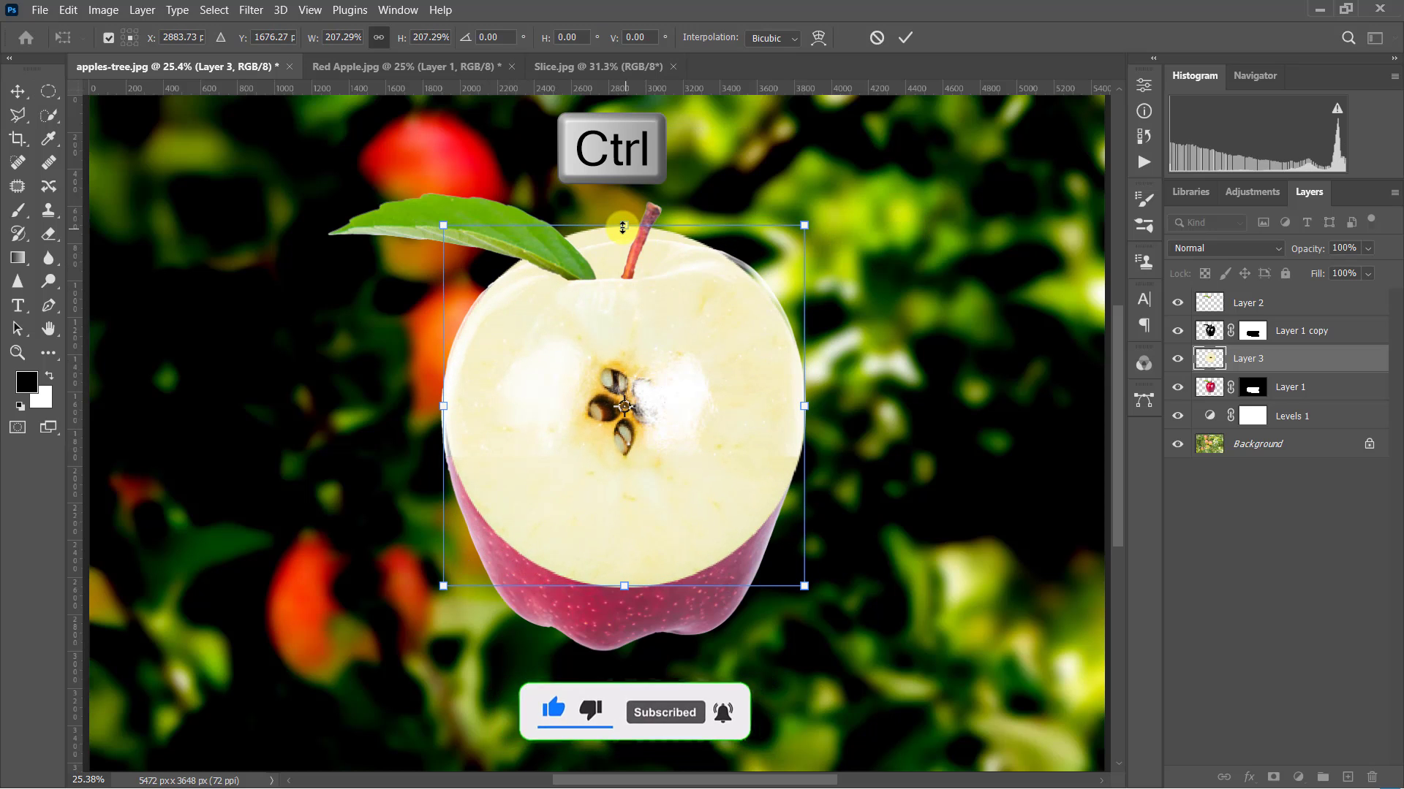
{"action": "mouse_move", "coordinate": [625, 226]}
{"action": "left_mouse_down"}
{"action": "mouse_move", "coordinate": [625, 559]}
{"action": "mouse_move", "coordinate": [646, 475]}
{"action": "left_mouse_up"}
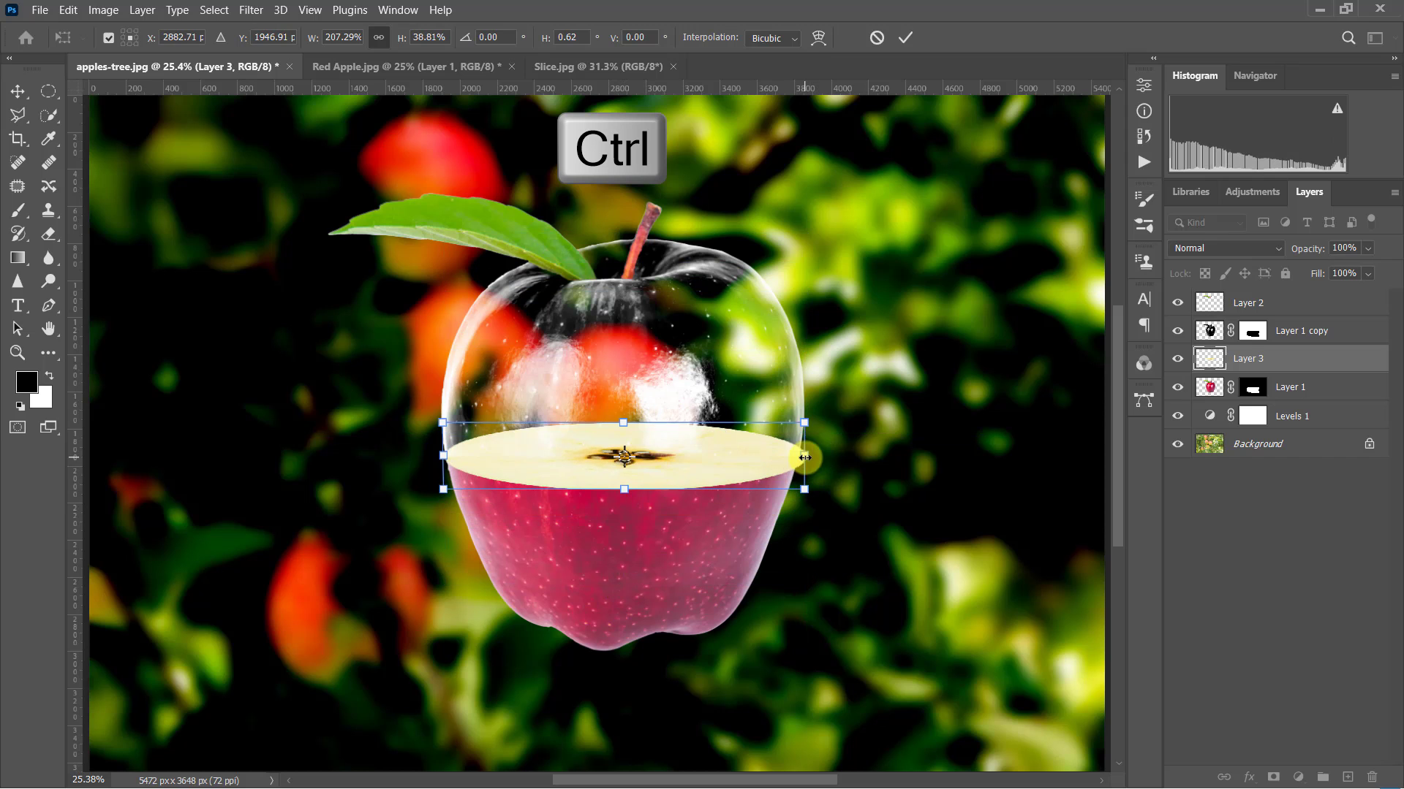
{"action": "left_click_drag", "start_coordinate": [804, 455], "coordinate": [796, 456]}
{"action": "left_click", "coordinate": [662, 450], "text": "ctrl"}
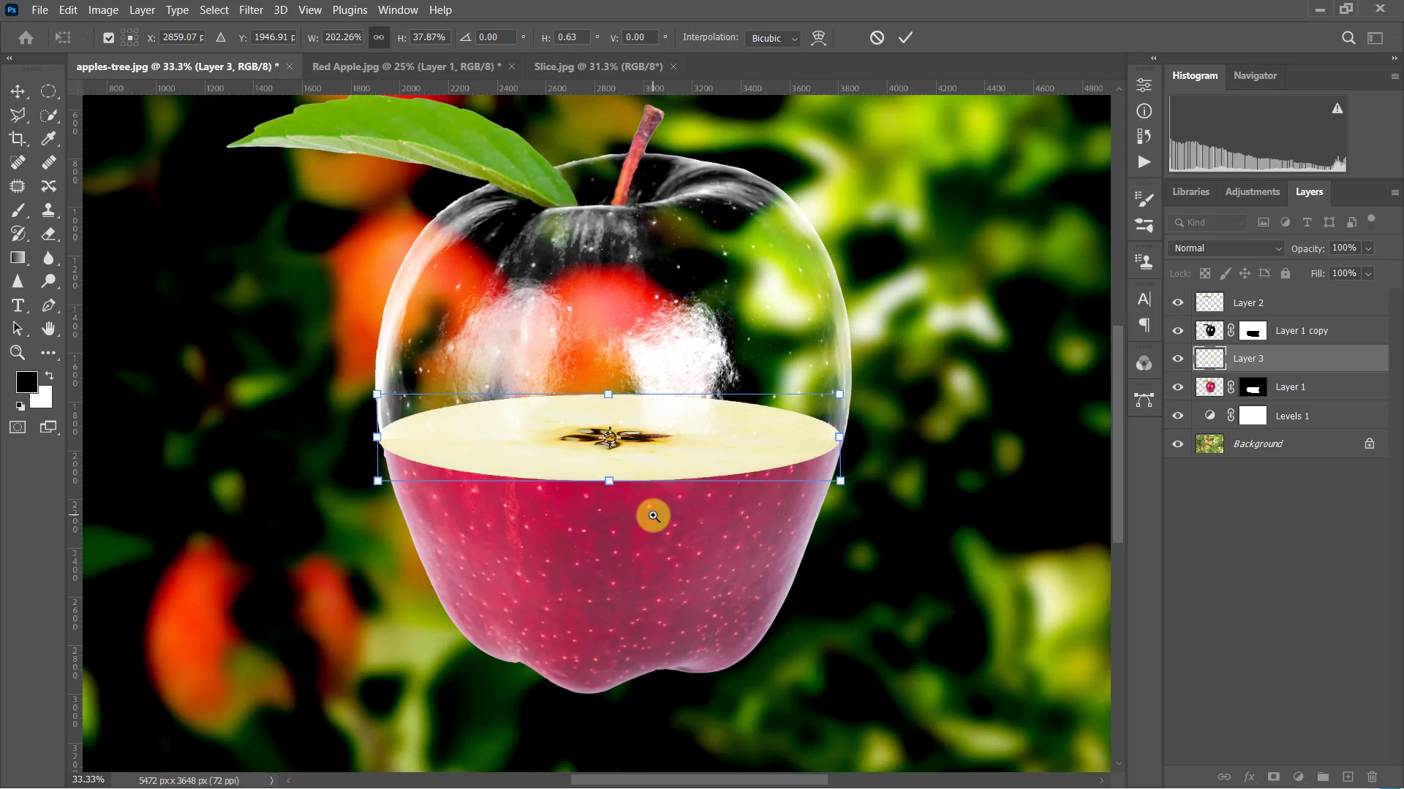
{"action": "left_click", "coordinate": [652, 511], "text": "ctrl"}
{"action": "key", "text": "Right"}
{"action": "key", "text": "Right"}
{"action": "key", "text": "Right"}
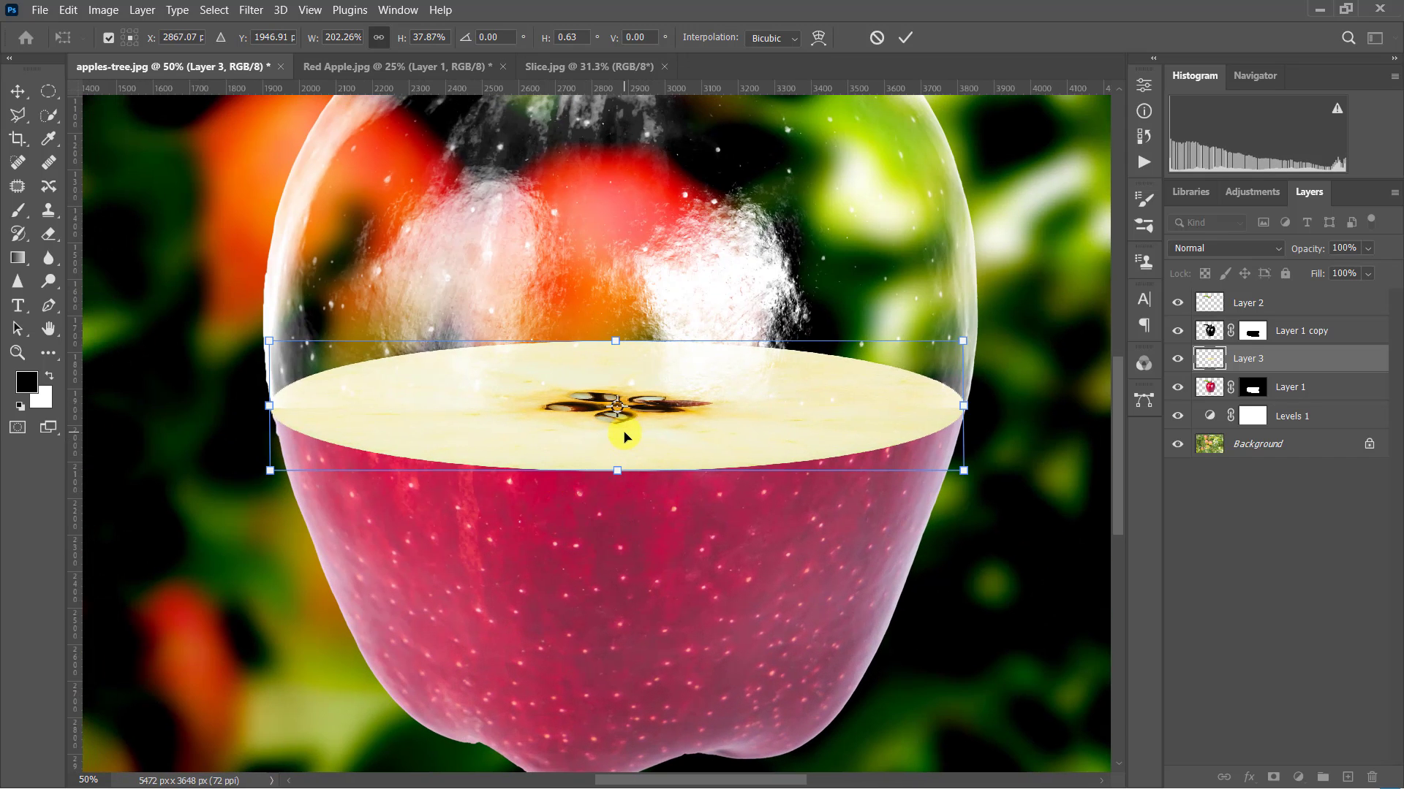
{"action": "left_click", "coordinate": [907, 32]}
Target Layer 1 copy's mask with a white 175 px Soft Round brush at 0% hardness.
{"action": "key", "text": "m"}
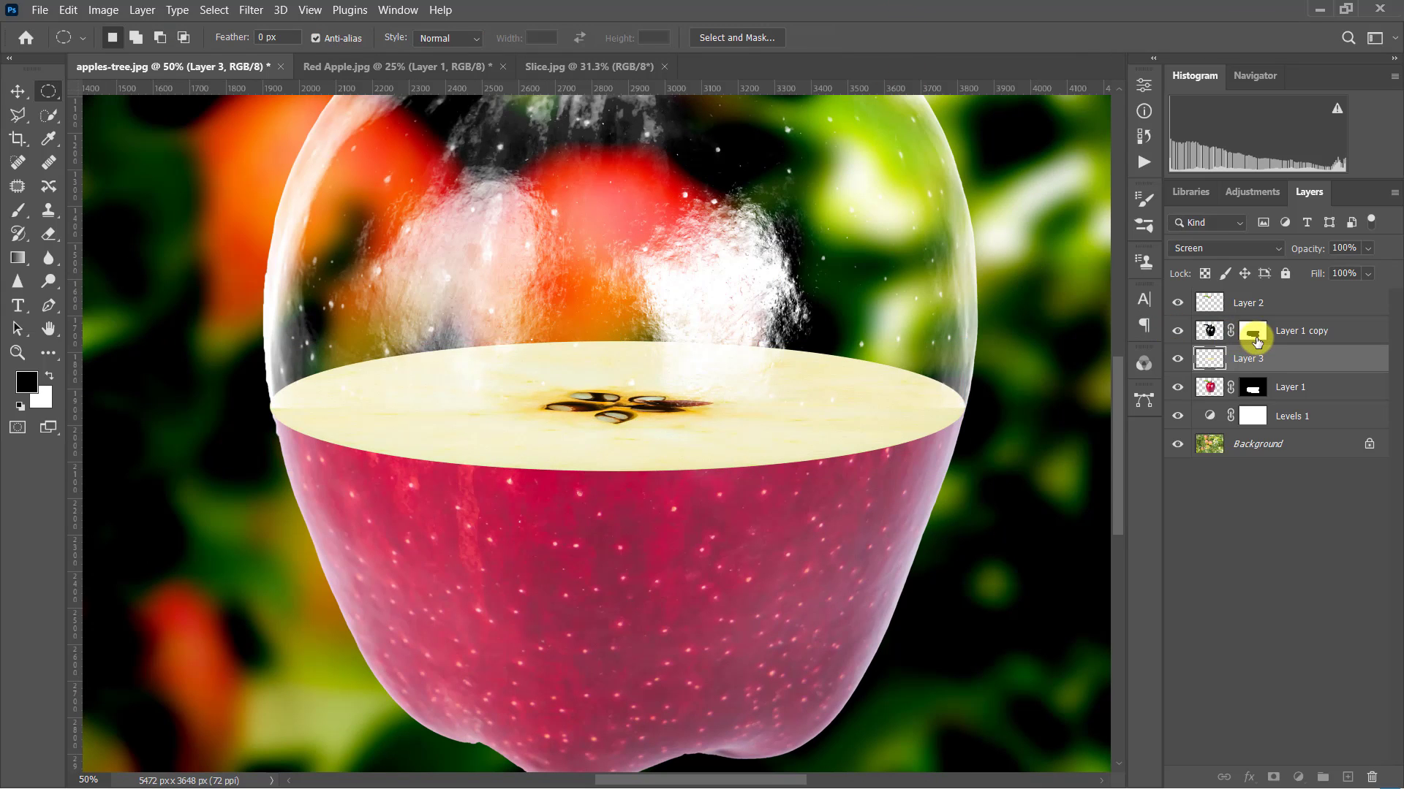
{"action": "left_click", "coordinate": [1254, 338]}
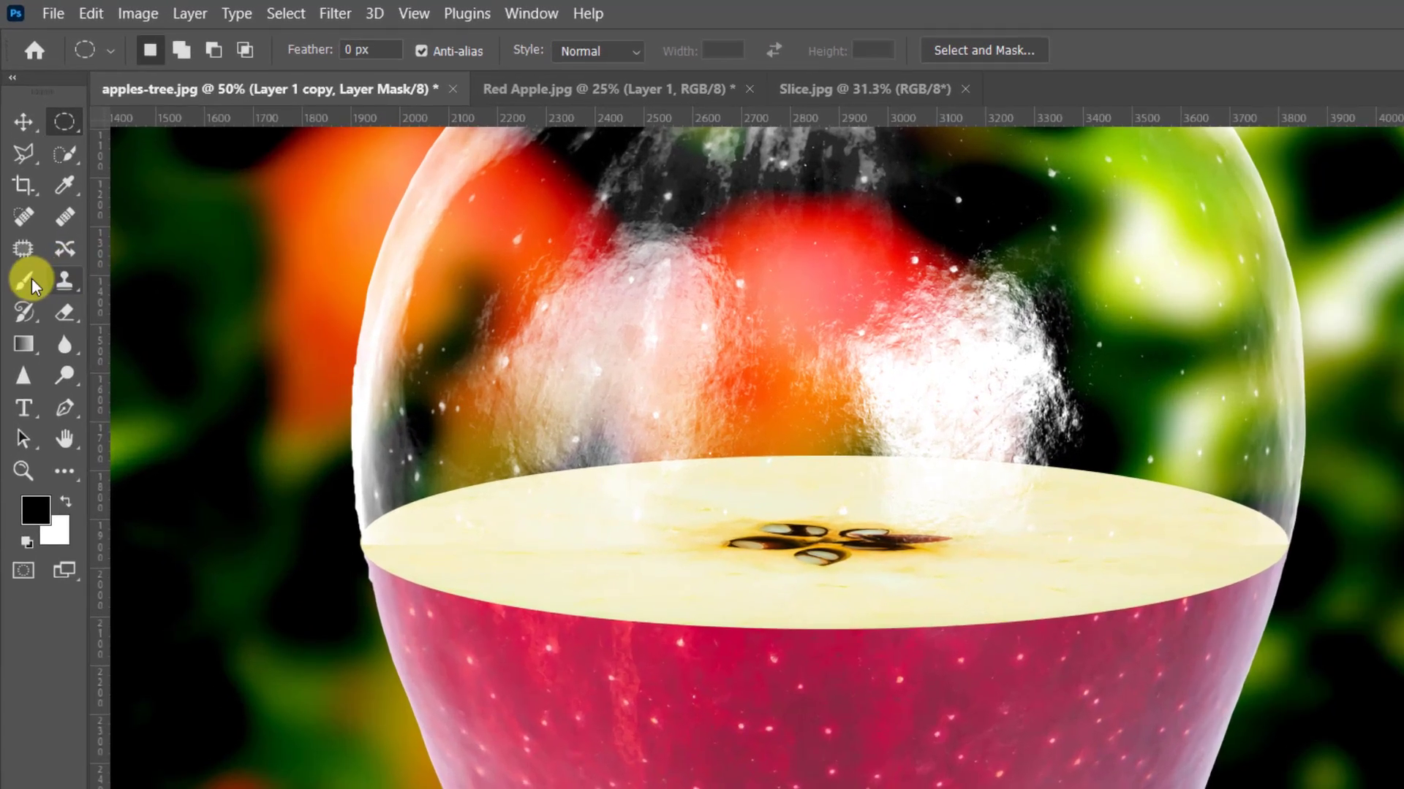
{"action": "left_click", "coordinate": [18, 210]}
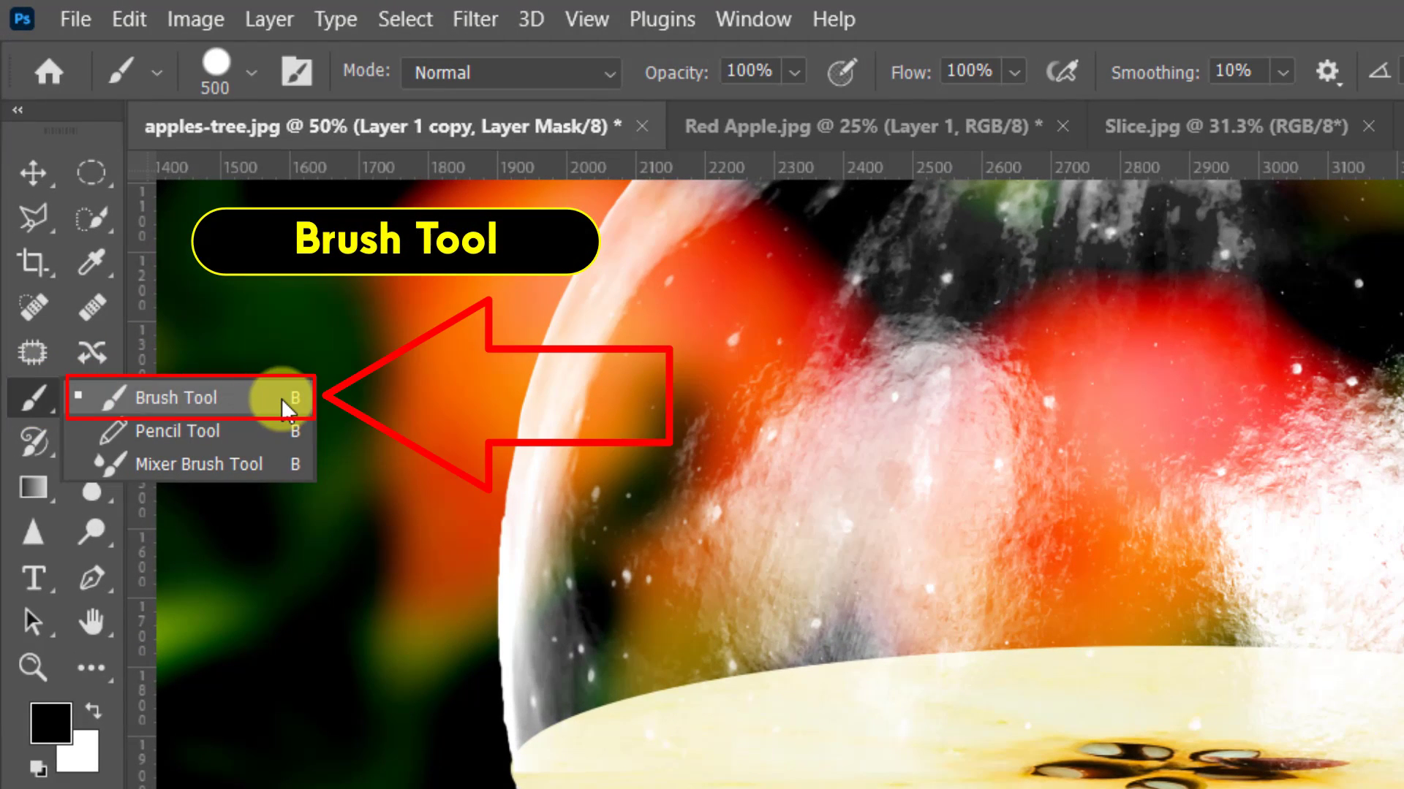
{"action": "left_click", "coordinate": [282, 398]}
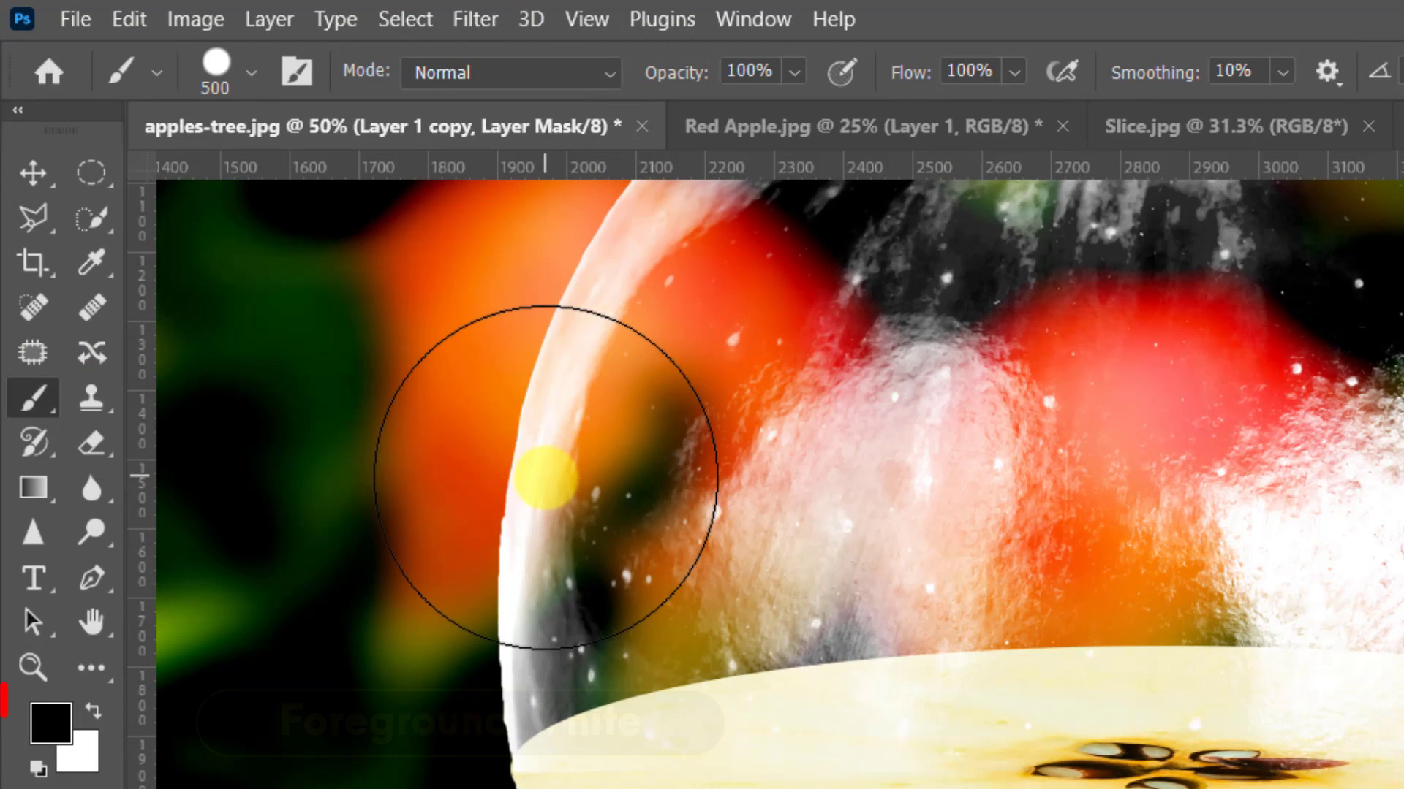
{"action": "key", "text": "bracketleft"}
{"action": "key", "text": "bracketleft"}
{"action": "key", "text": "bracketleft"}
{"action": "key", "text": "bracketleft"}
{"action": "key", "text": "bracketleft"}
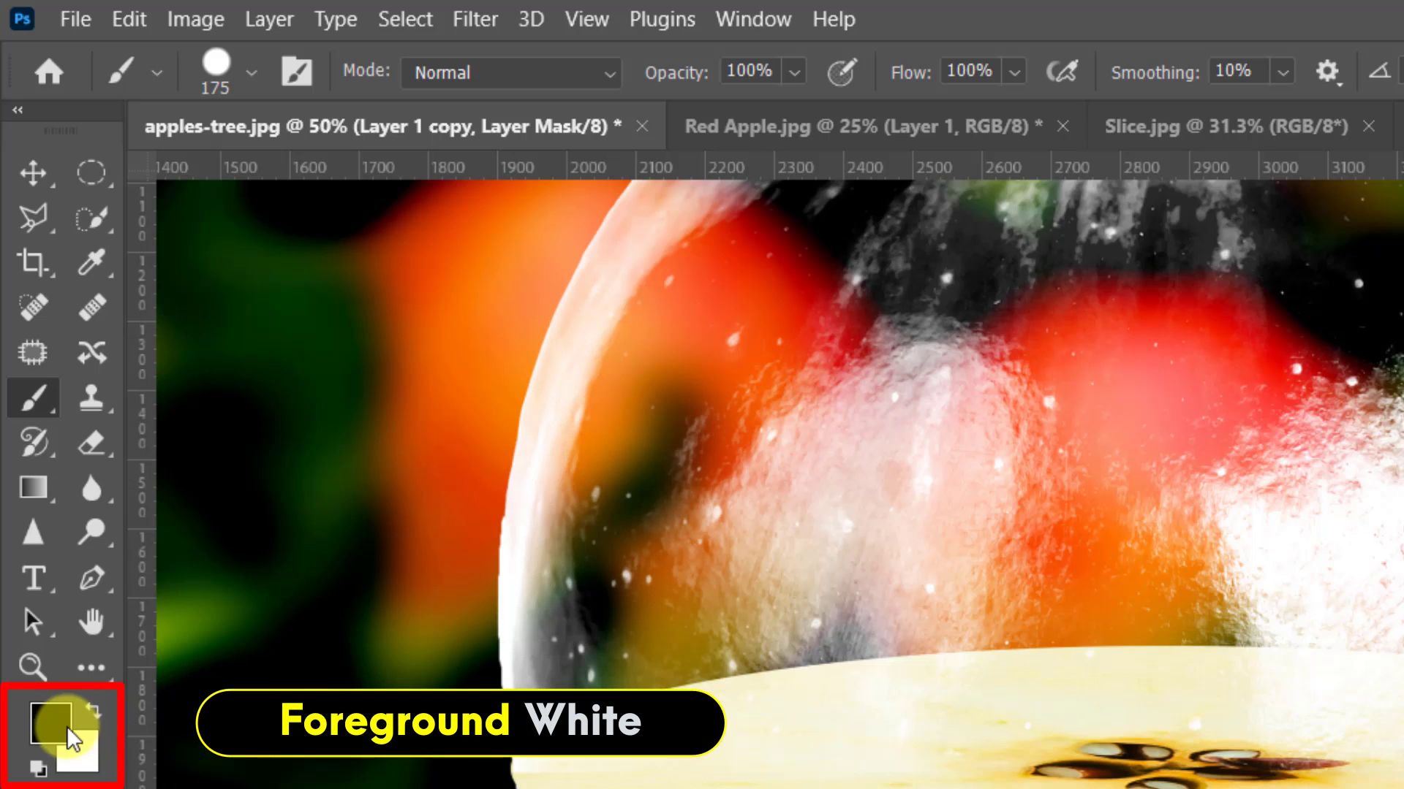
{"action": "left_click", "coordinate": [92, 720]}
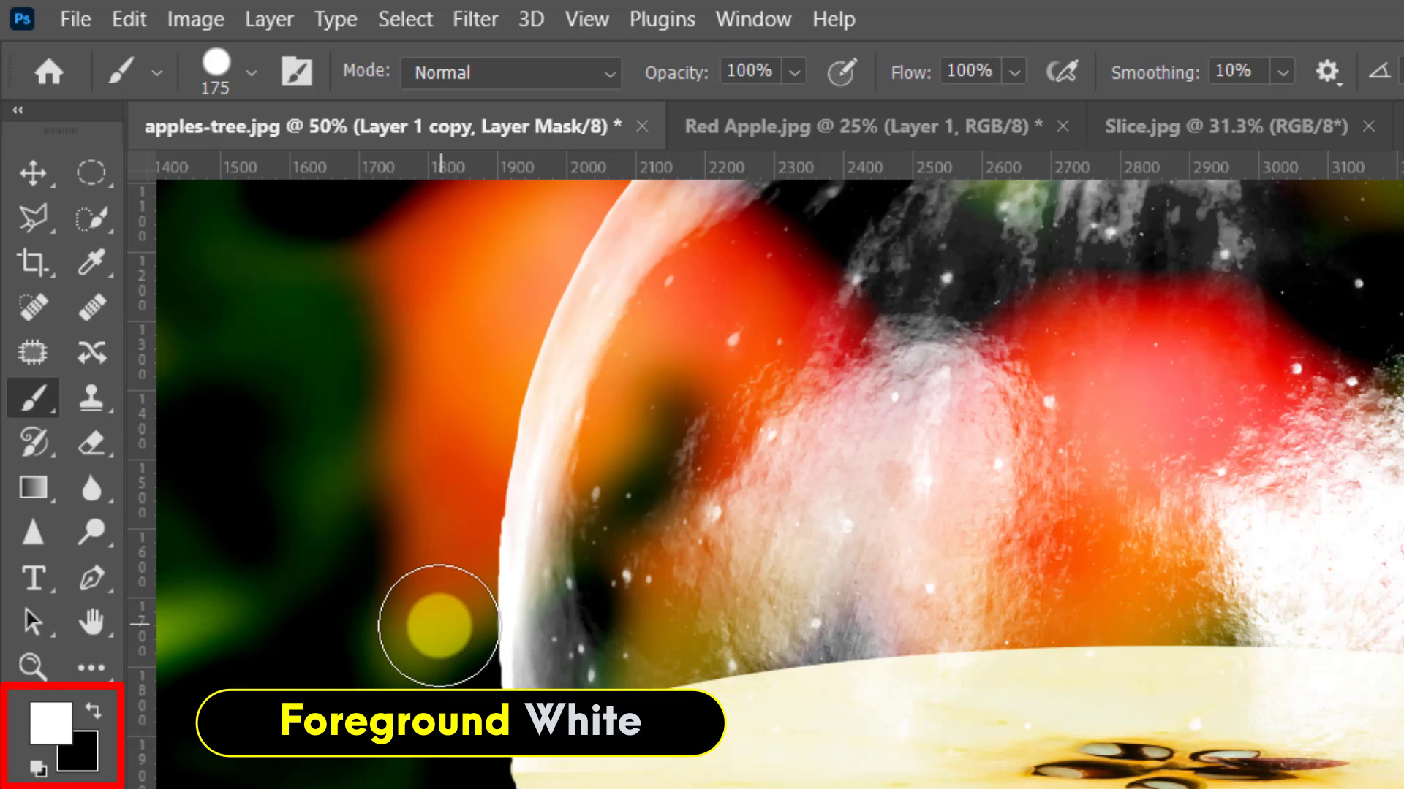
{"action": "left_click", "coordinate": [251, 72]}
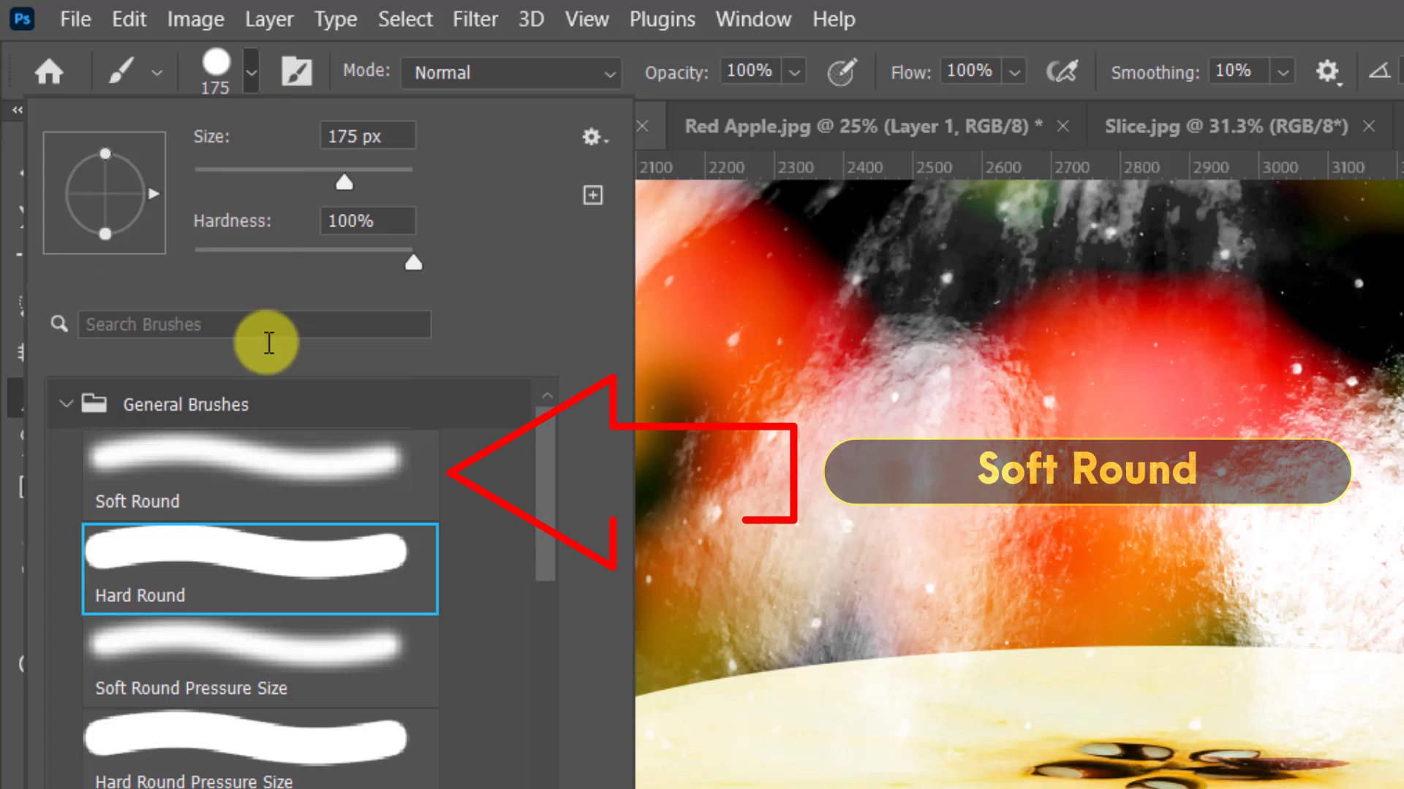
{"action": "left_click", "coordinate": [275, 475]}
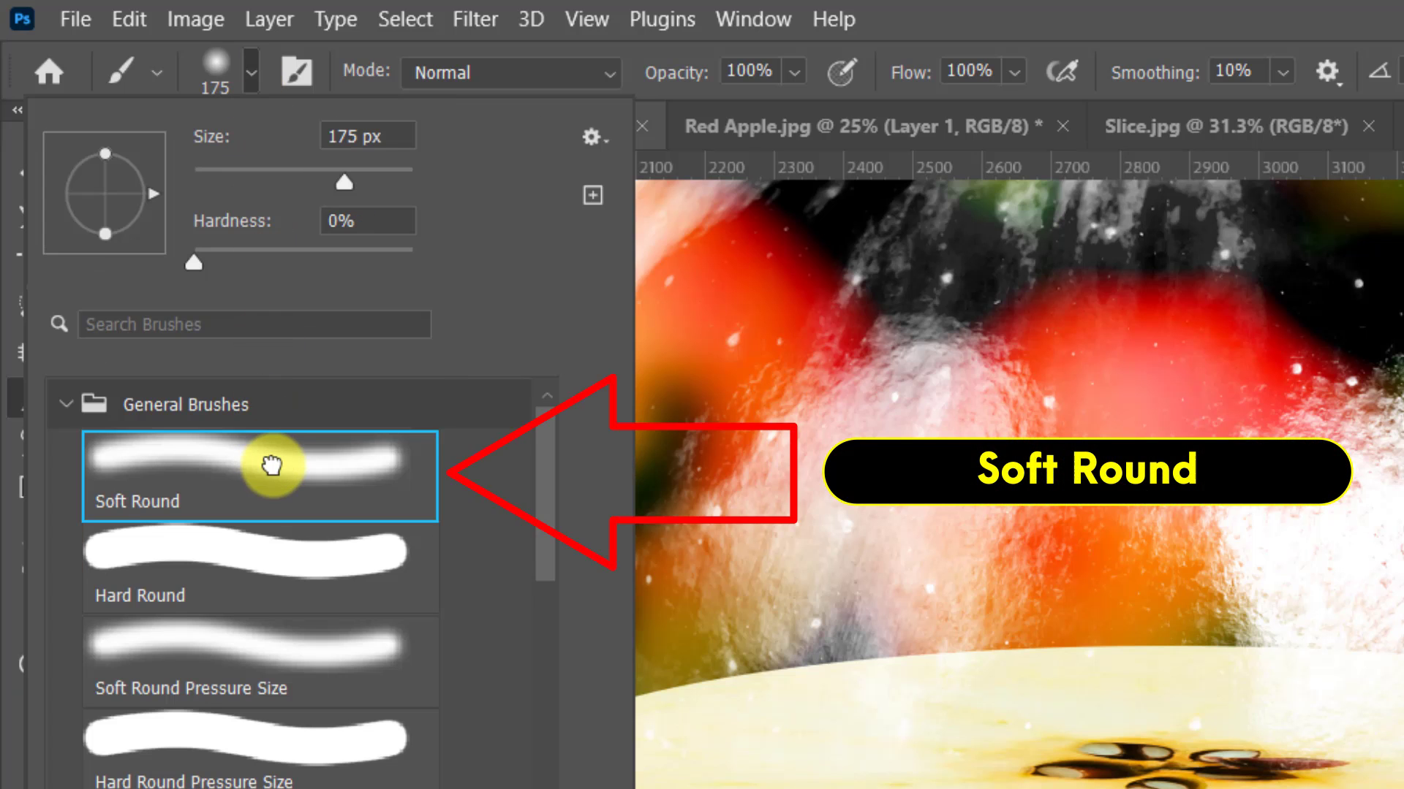
{"action": "left_click", "coordinate": [249, 77]}
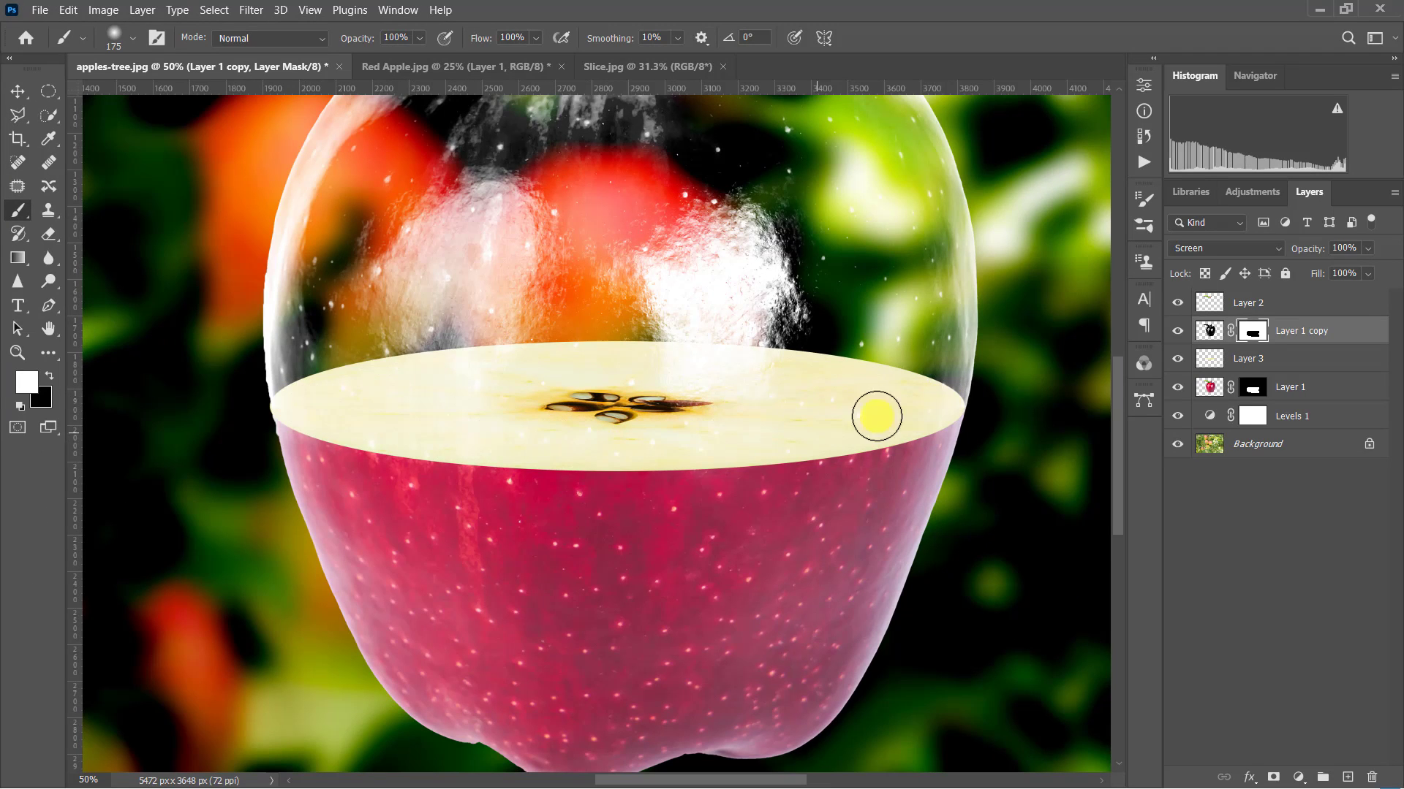
{"action": "scroll", "coordinate": [705, 386], "scroll_direction": "down", "scroll_amount": 3}
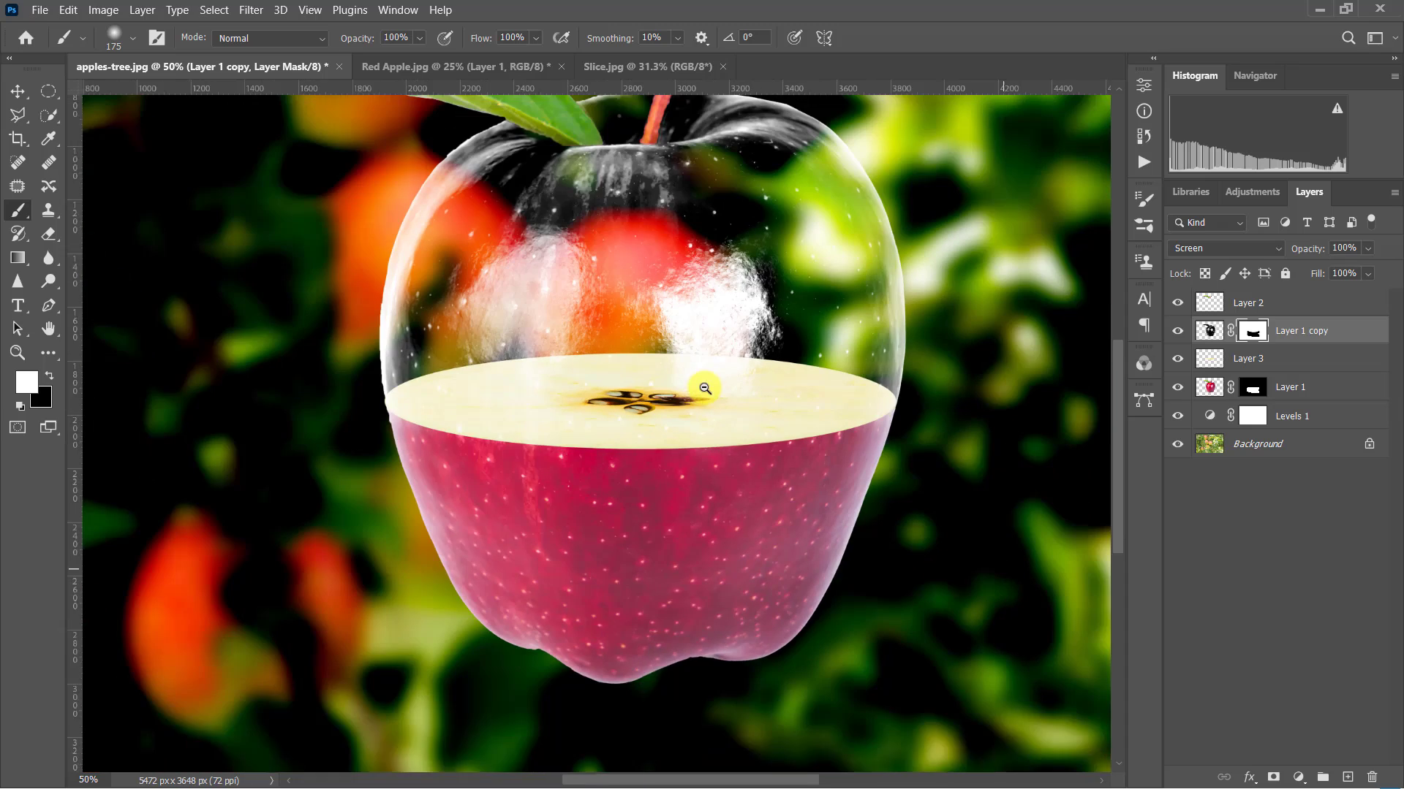
{"action": "scroll", "coordinate": [662, 383], "scroll_direction": "down", "scroll_amount": 2}
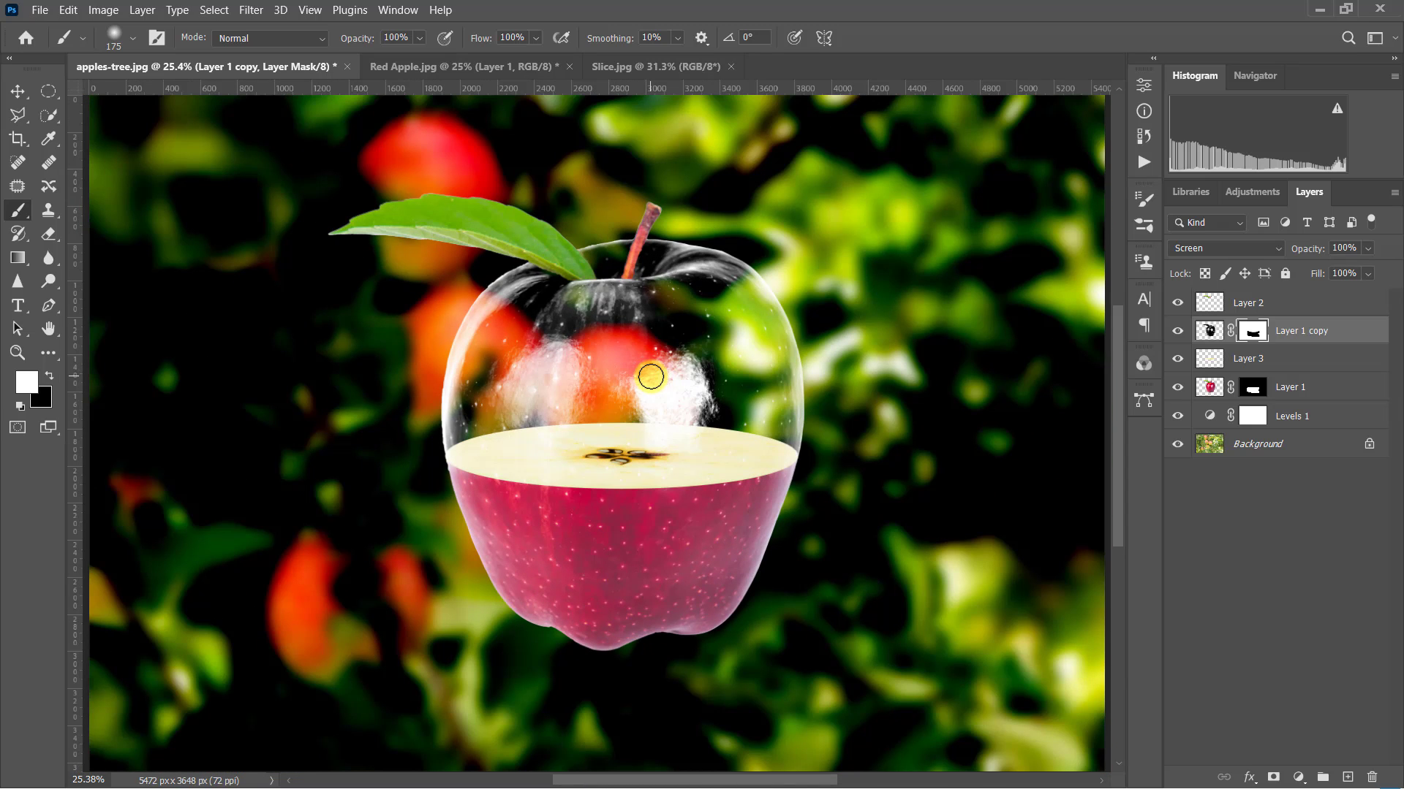
Add a new layer named Splash above Layer 2, with default colours restored.
{"action": "left_click", "coordinate": [1281, 304]}
{"action": "key", "text": "x"}
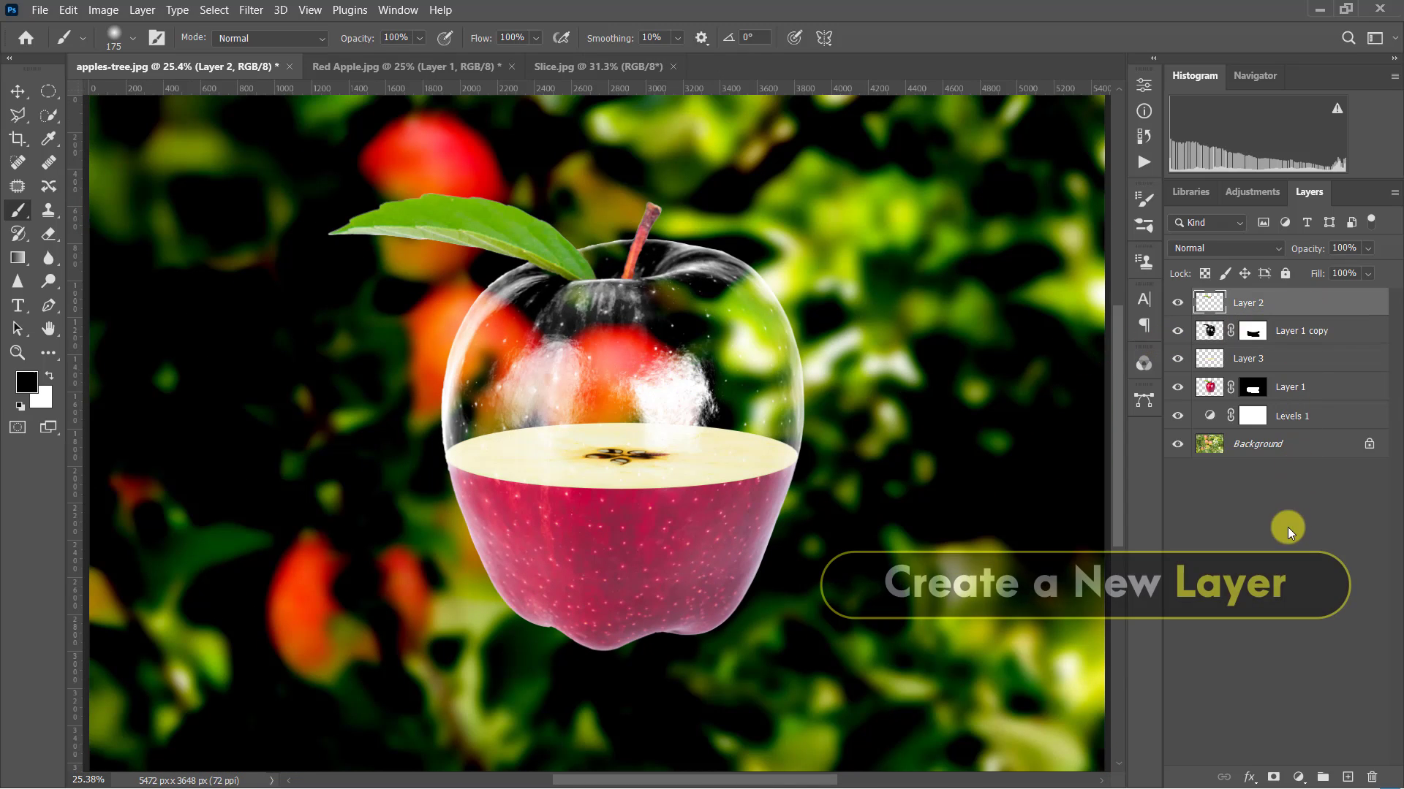
{"action": "left_click", "coordinate": [1348, 776]}
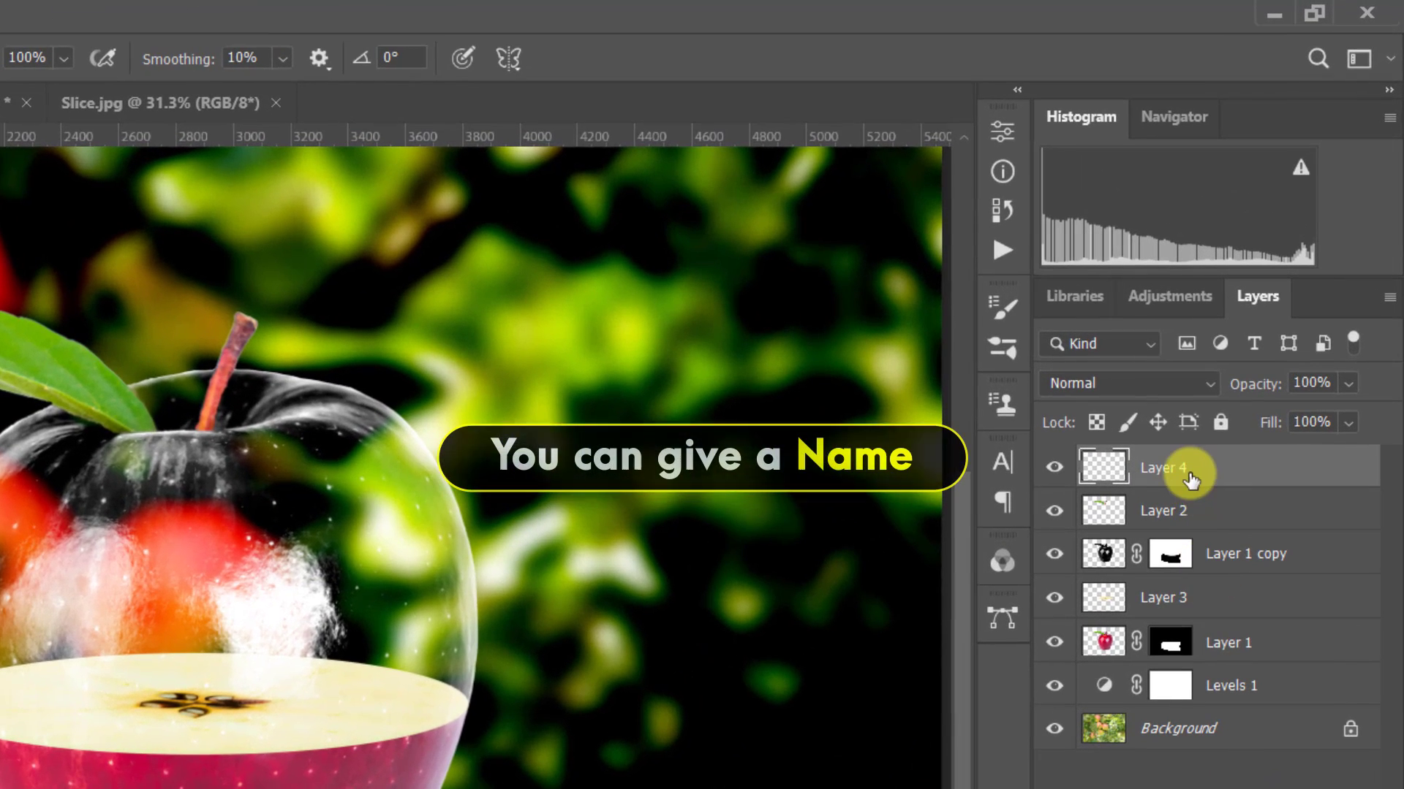
{"action": "double_click", "coordinate": [1162, 468]}
{"action": "type", "text": "Splash"}
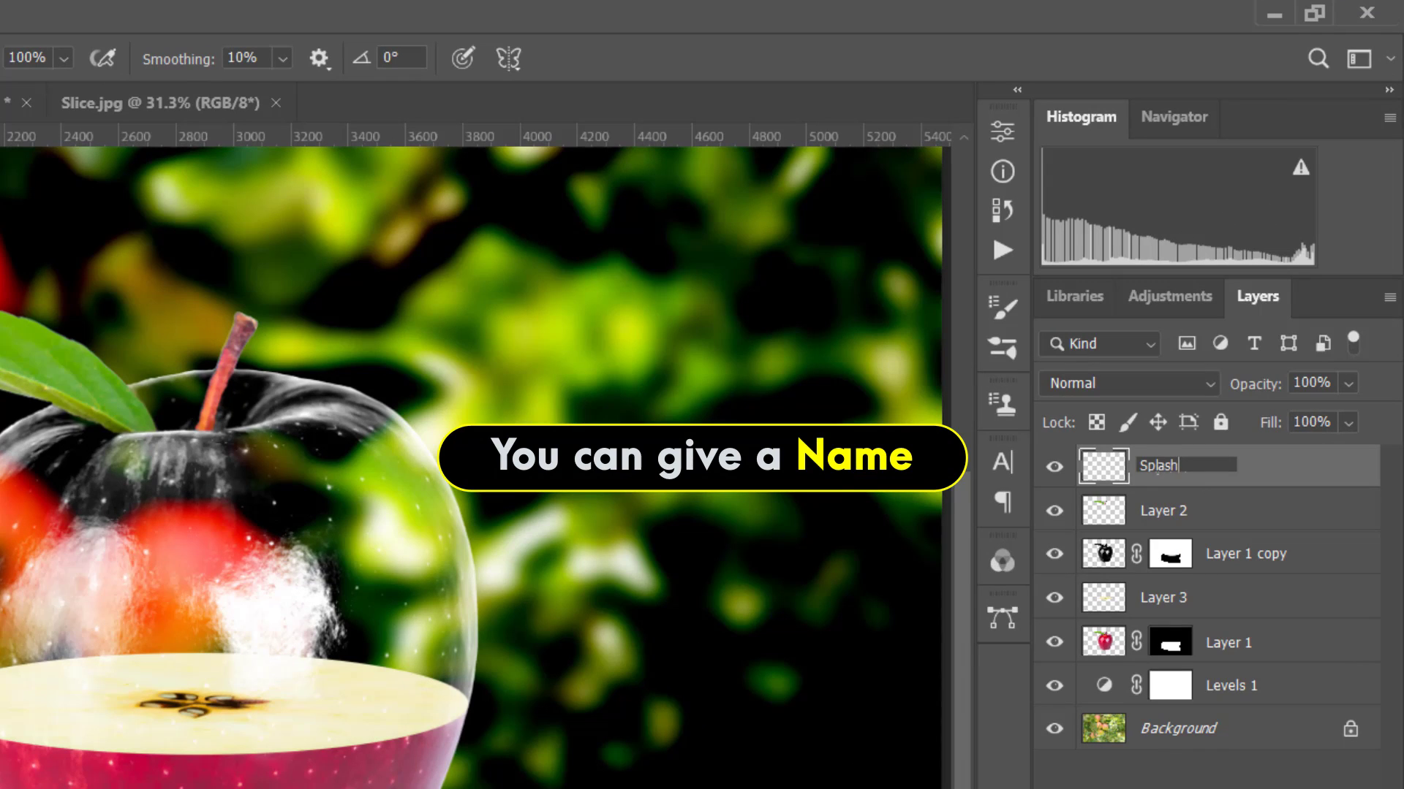
{"action": "key", "text": "Return"}
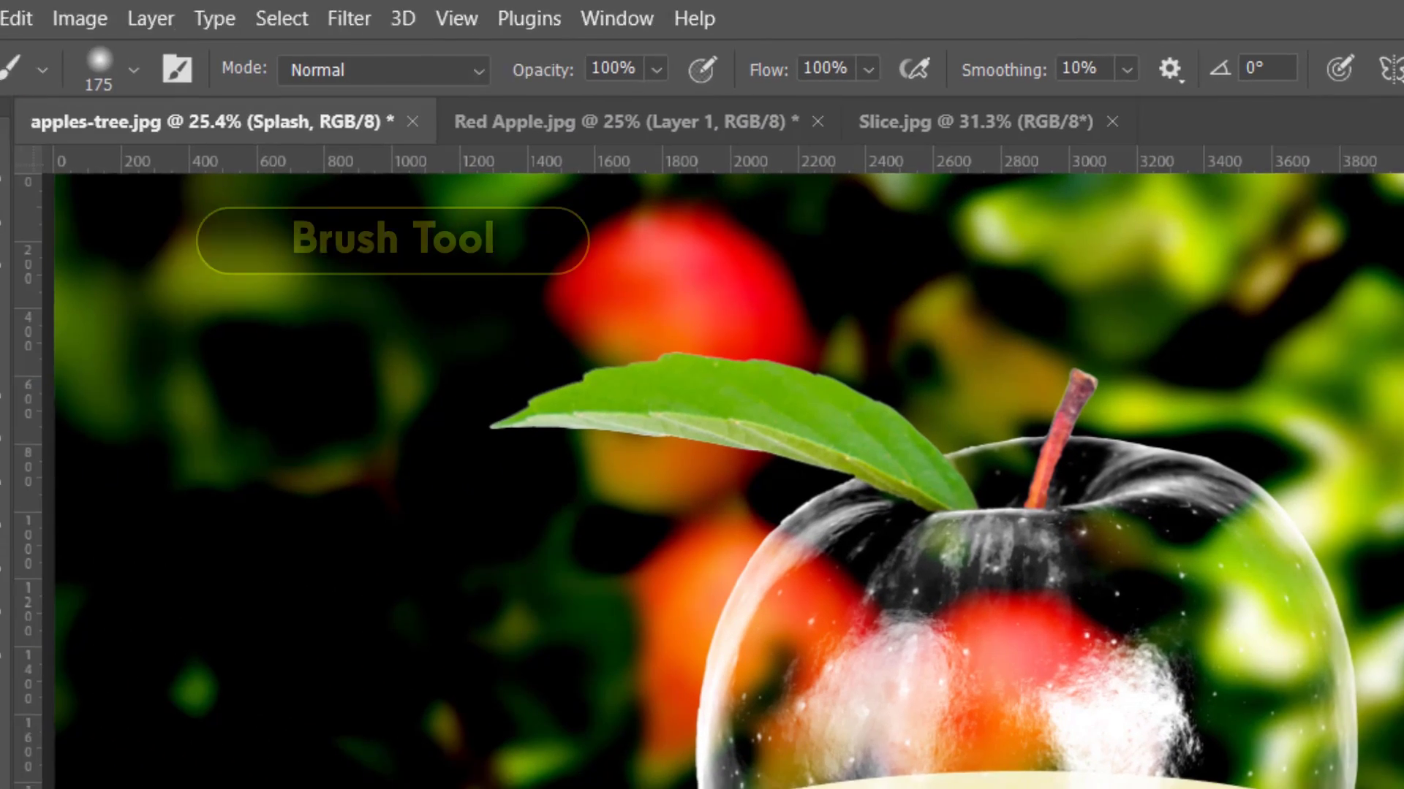
Load the ist2_9379003-blue-water-splash brush with white as the painting colour.
{"action": "right_click", "coordinate": [33, 395]}
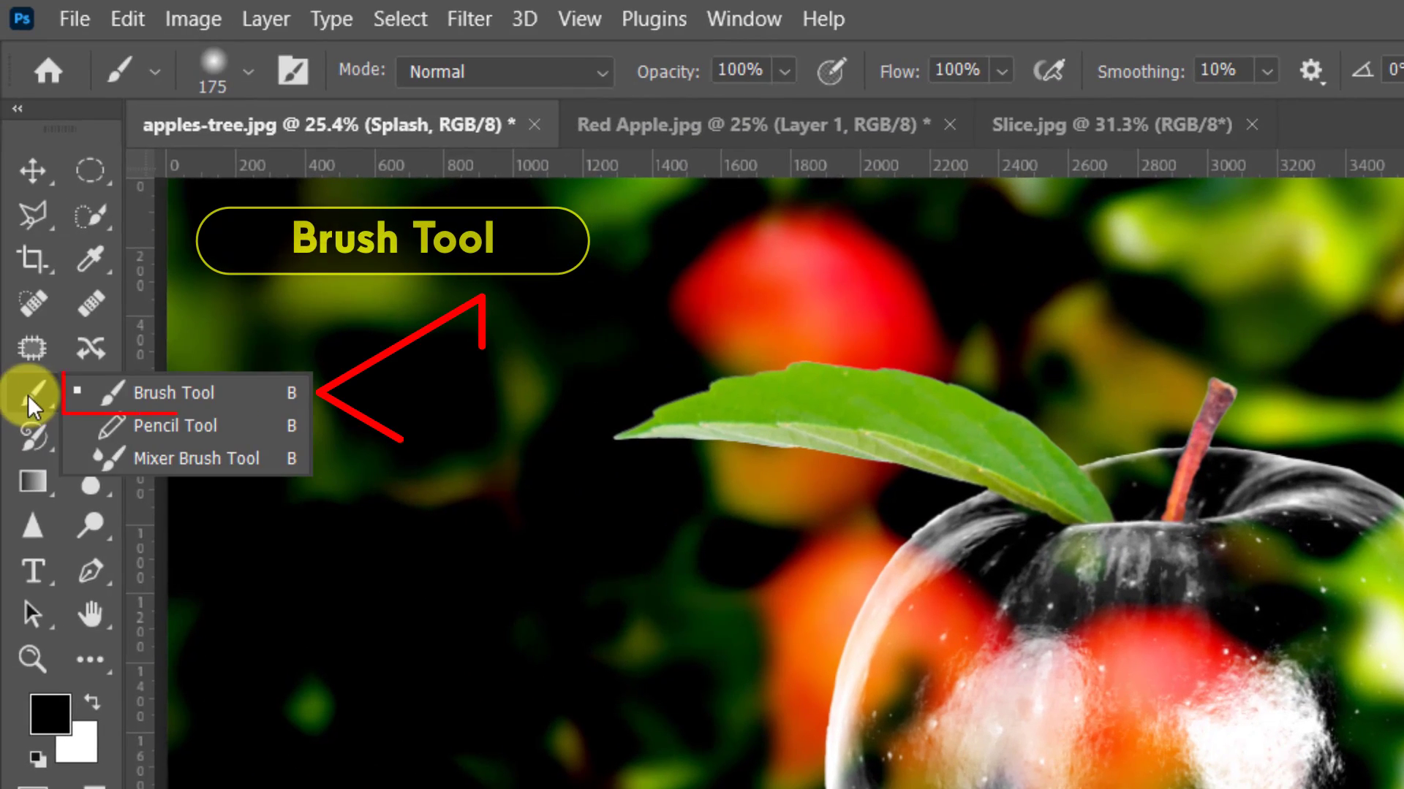
{"action": "left_click", "coordinate": [277, 393]}
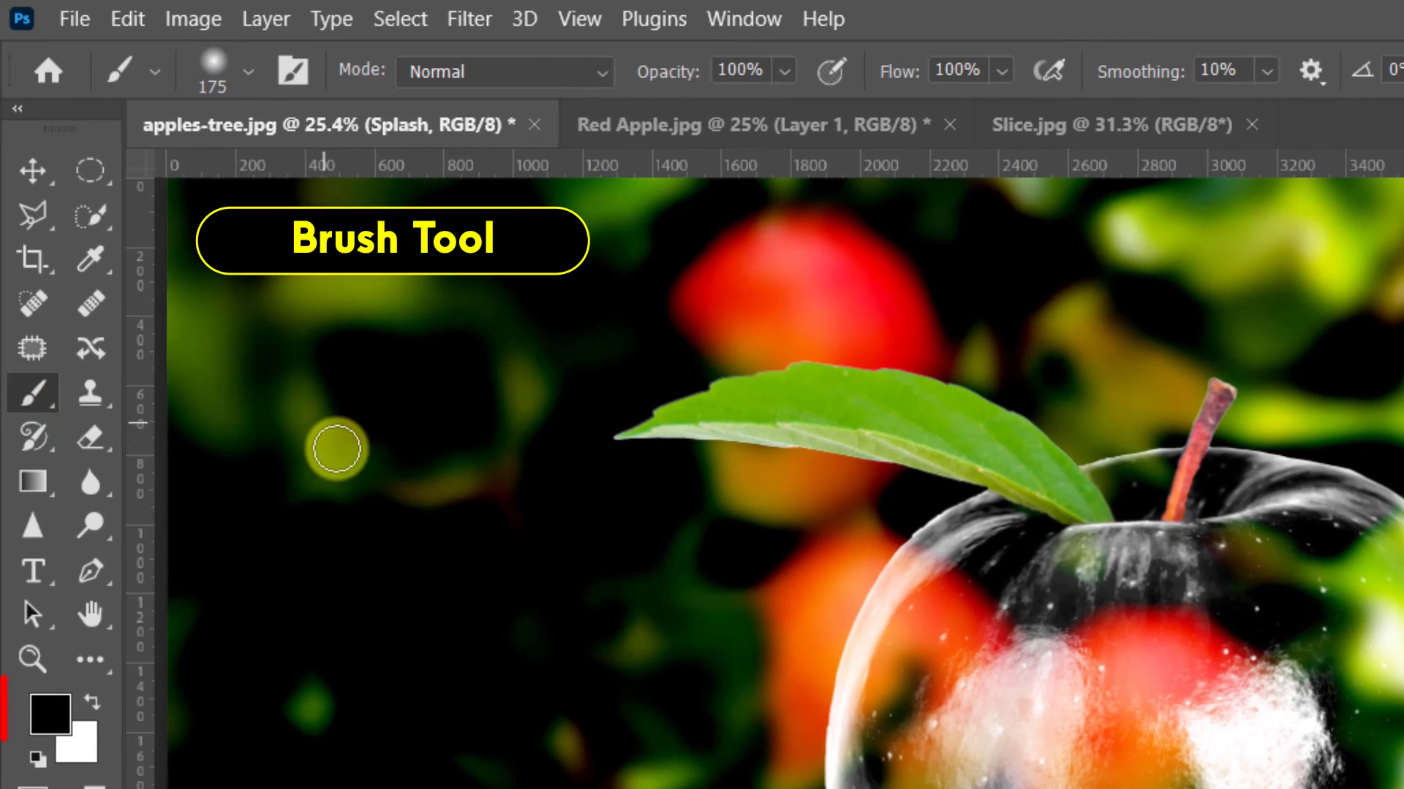
{"action": "left_click", "coordinate": [90, 700]}
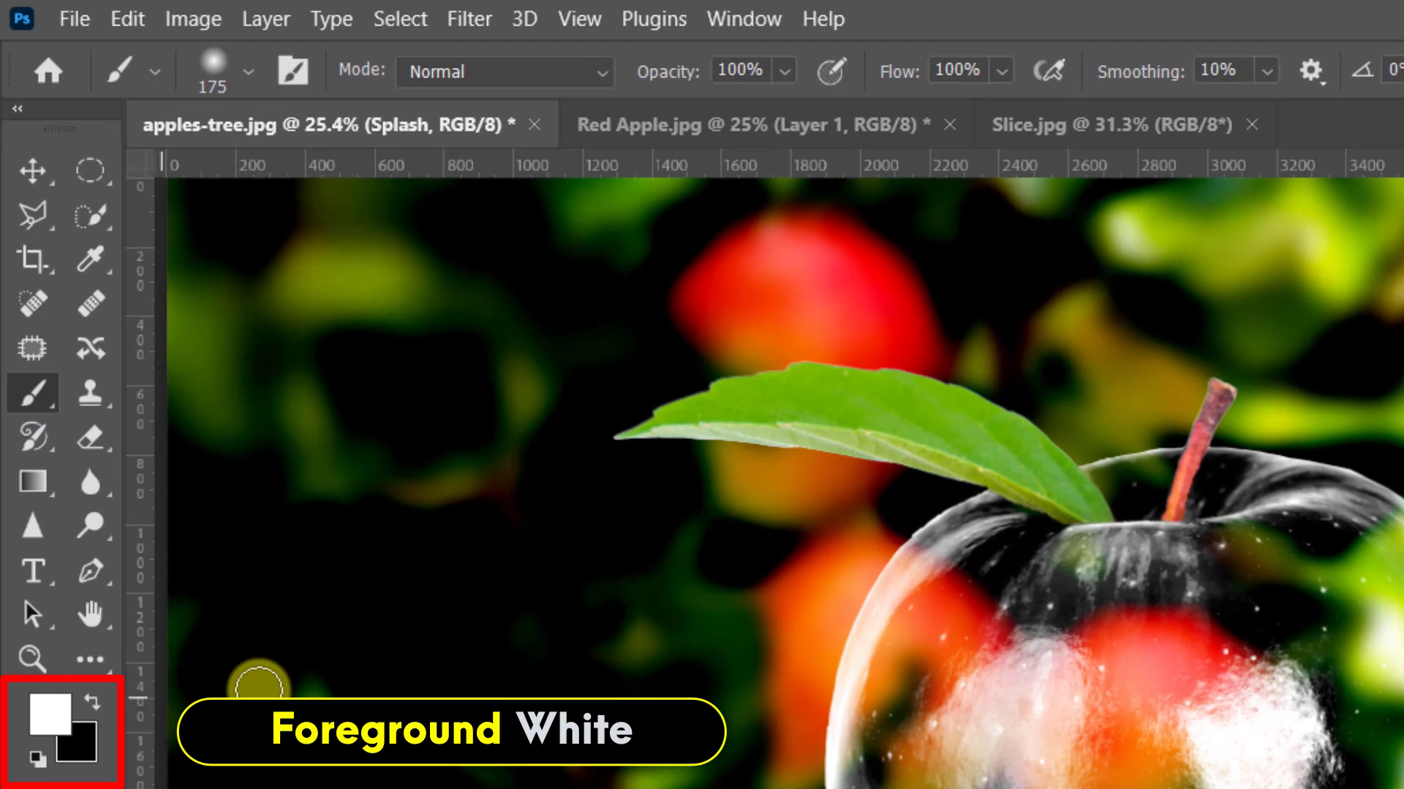
{"action": "left_click", "coordinate": [247, 76]}
{"action": "left_click_drag", "start_coordinate": [536, 473], "coordinate": [522, 779]}
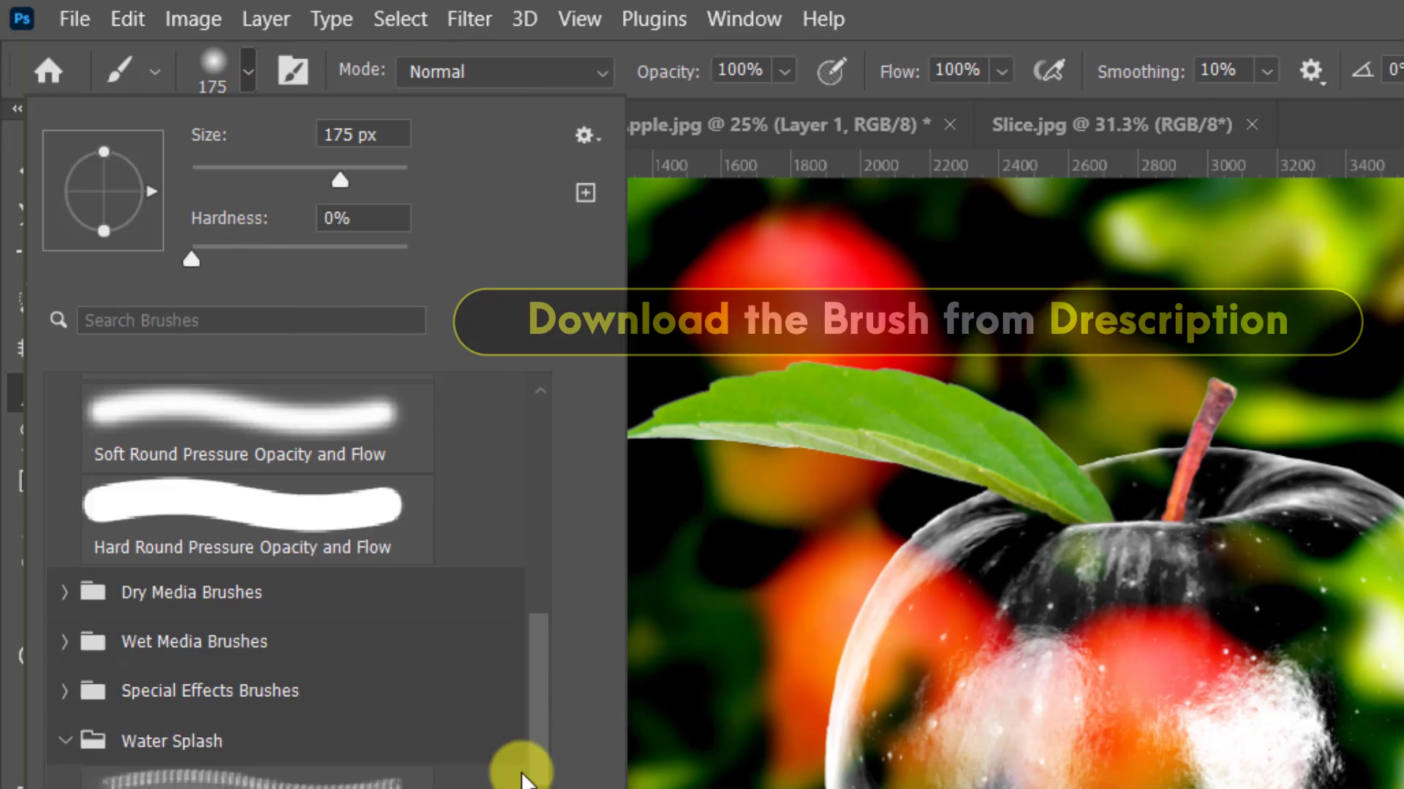
{"action": "scroll", "coordinate": [522, 779], "scroll_direction": "down", "scroll_amount": 5}
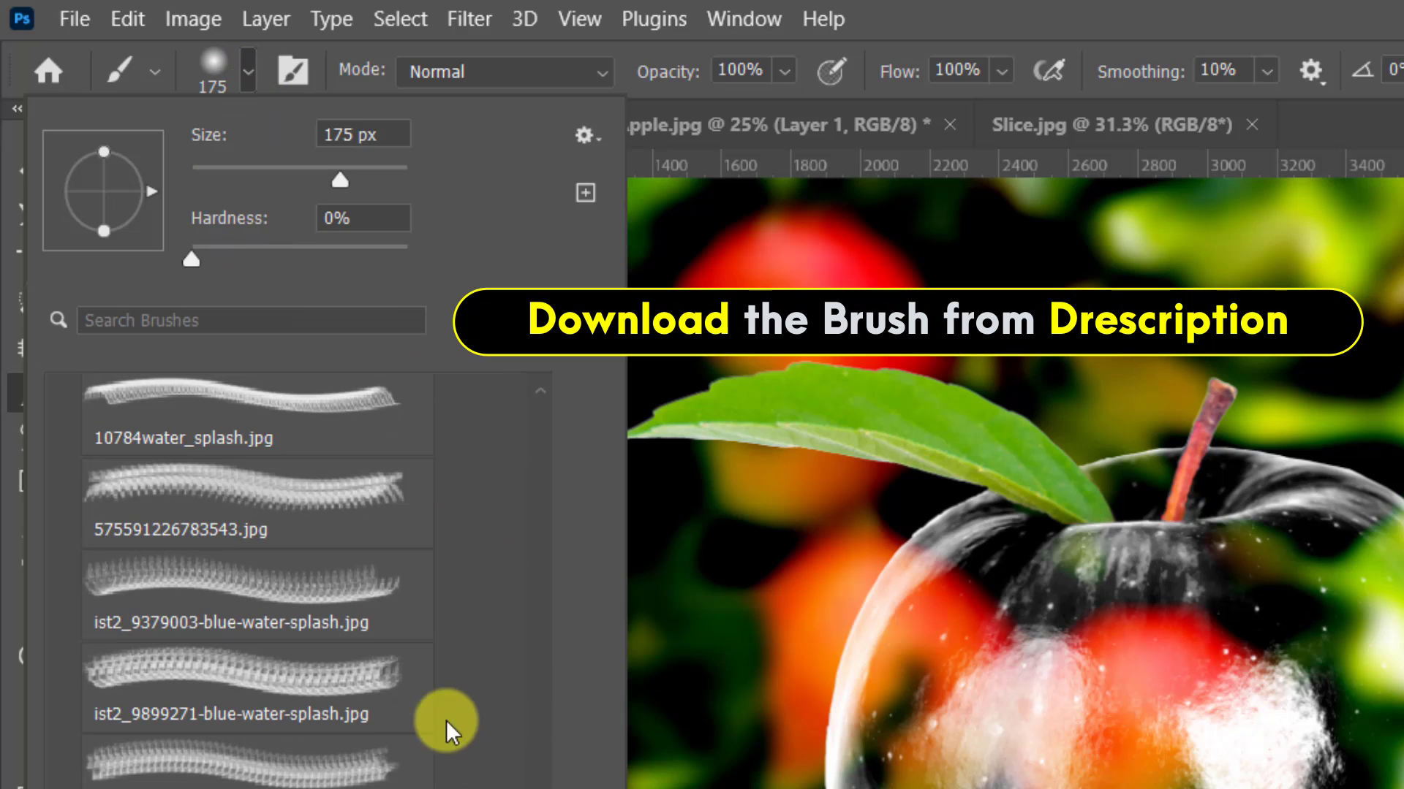
{"action": "left_click", "coordinate": [329, 592]}
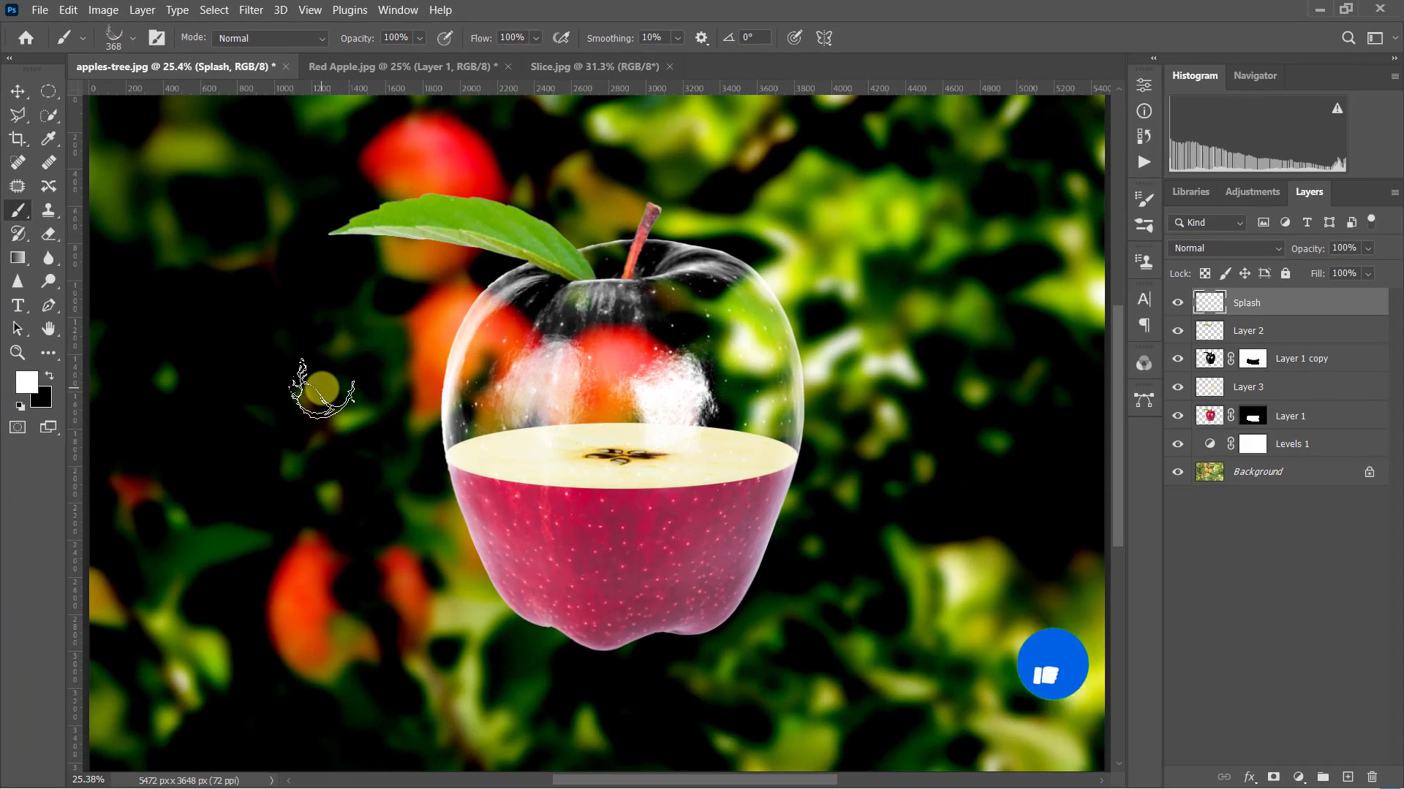
Enlarge the splash brush to about 2500 px and stamp white splashes around the apple.
{"action": "key", "text": "bracketright"}
{"action": "key", "text": "bracketright"}
{"action": "key", "text": "bracketright"}
{"action": "key", "text": "bracketright"}
{"action": "key", "text": "bracketright"}
{"action": "key", "text": "bracketright"}
{"action": "key", "text": "bracketright"}
{"action": "key", "text": "bracketright"}
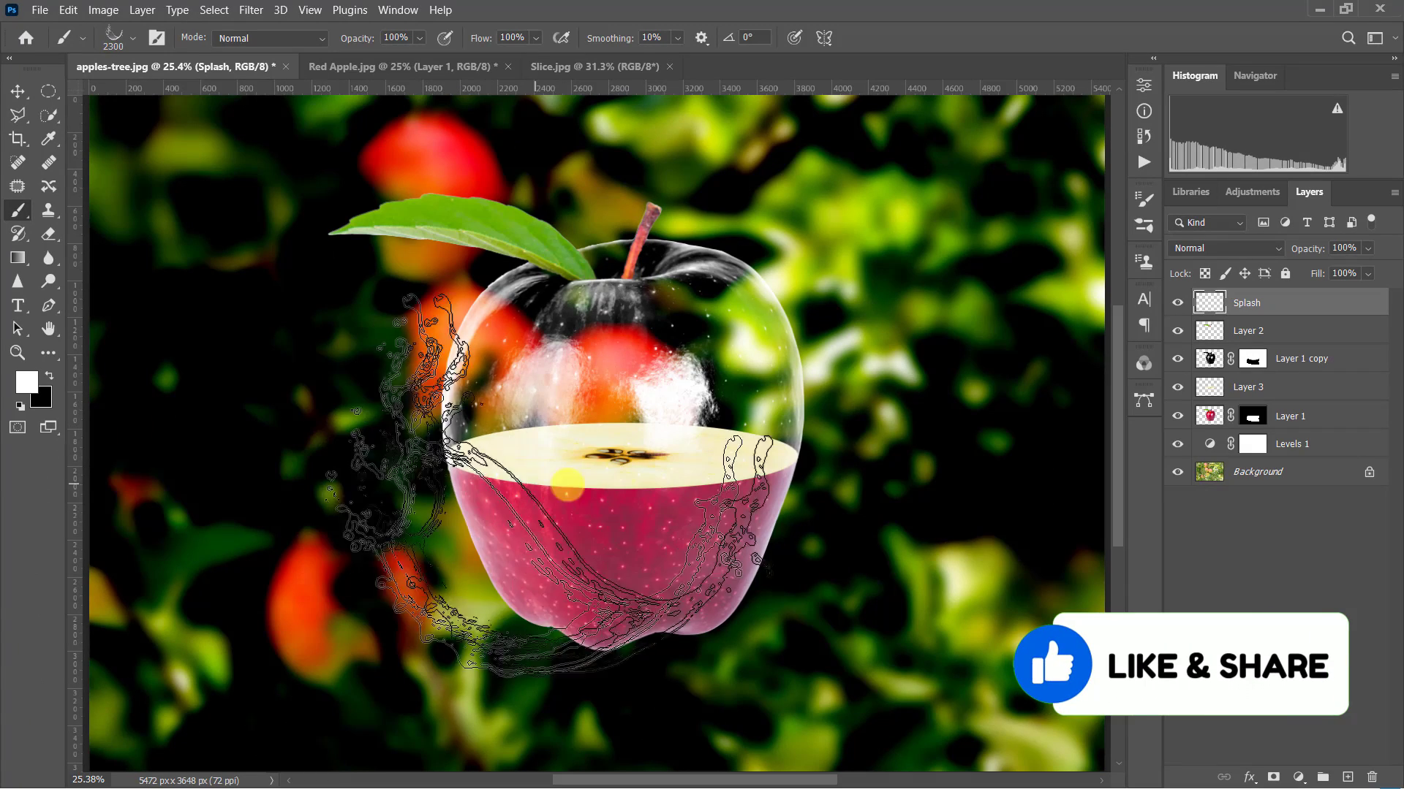
{"action": "key", "text": "bracketright"}
{"action": "key", "text": "bracketright"}
{"action": "key", "text": "bracketright"}
{"action": "key", "text": "bracketright"}
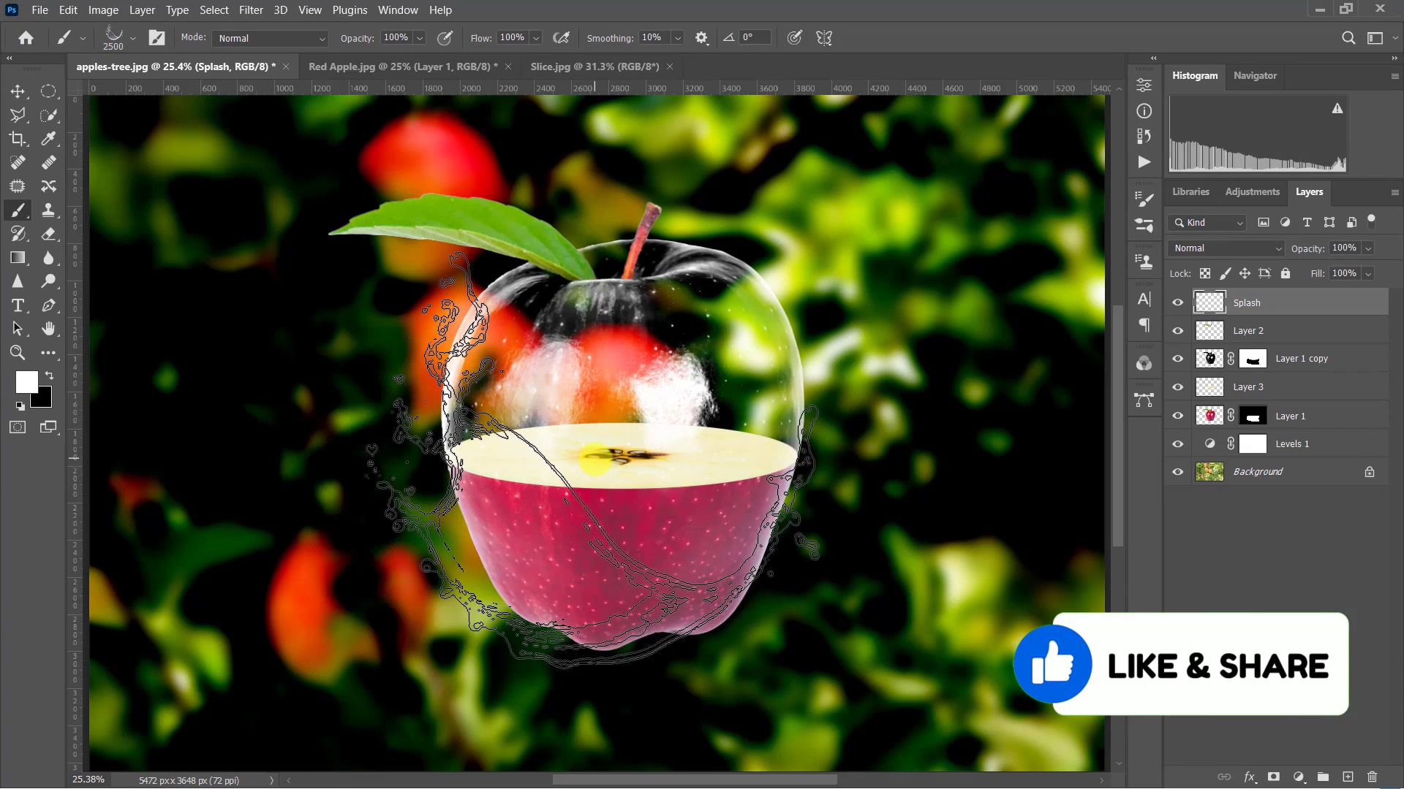
{"action": "left_click", "coordinate": [592, 461]}
{"action": "key", "text": "m"}
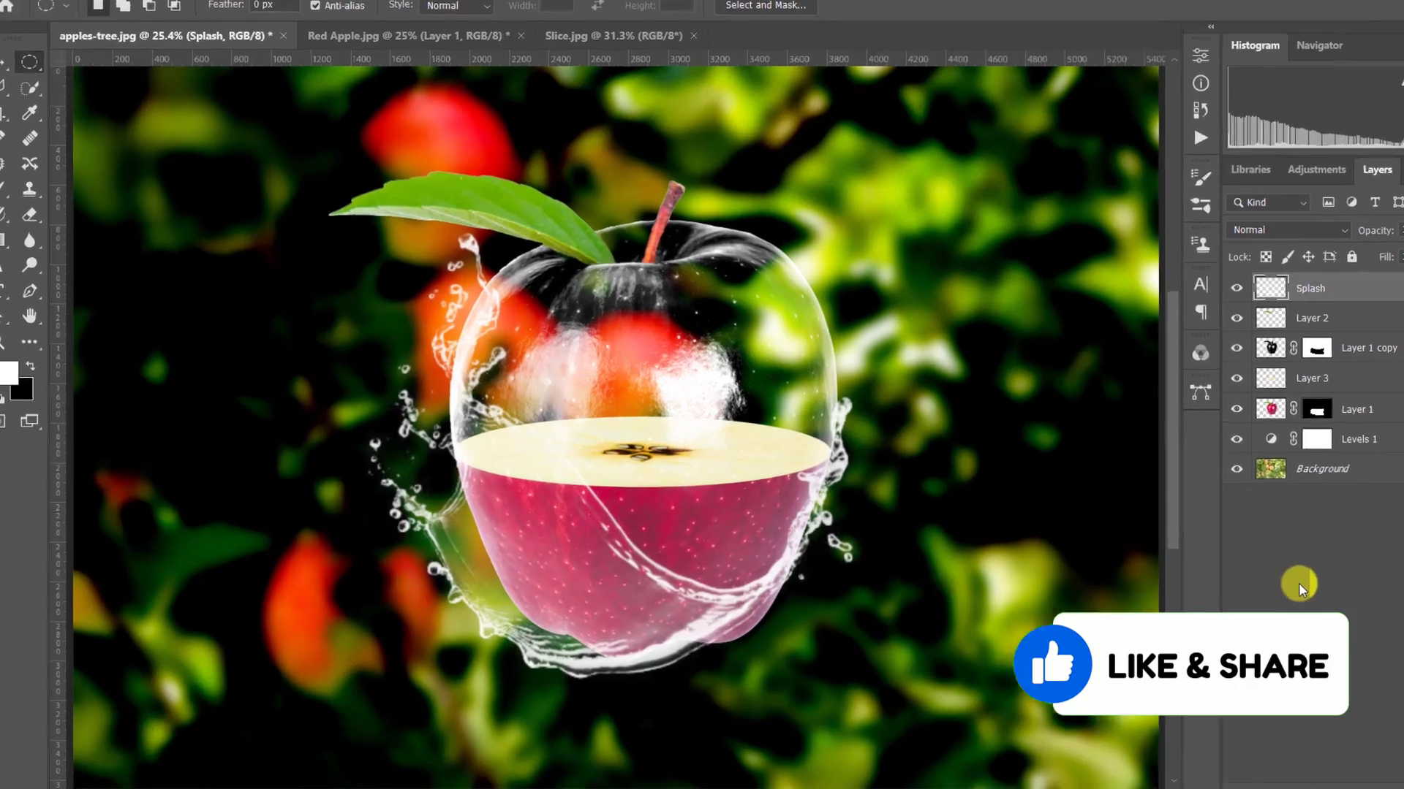